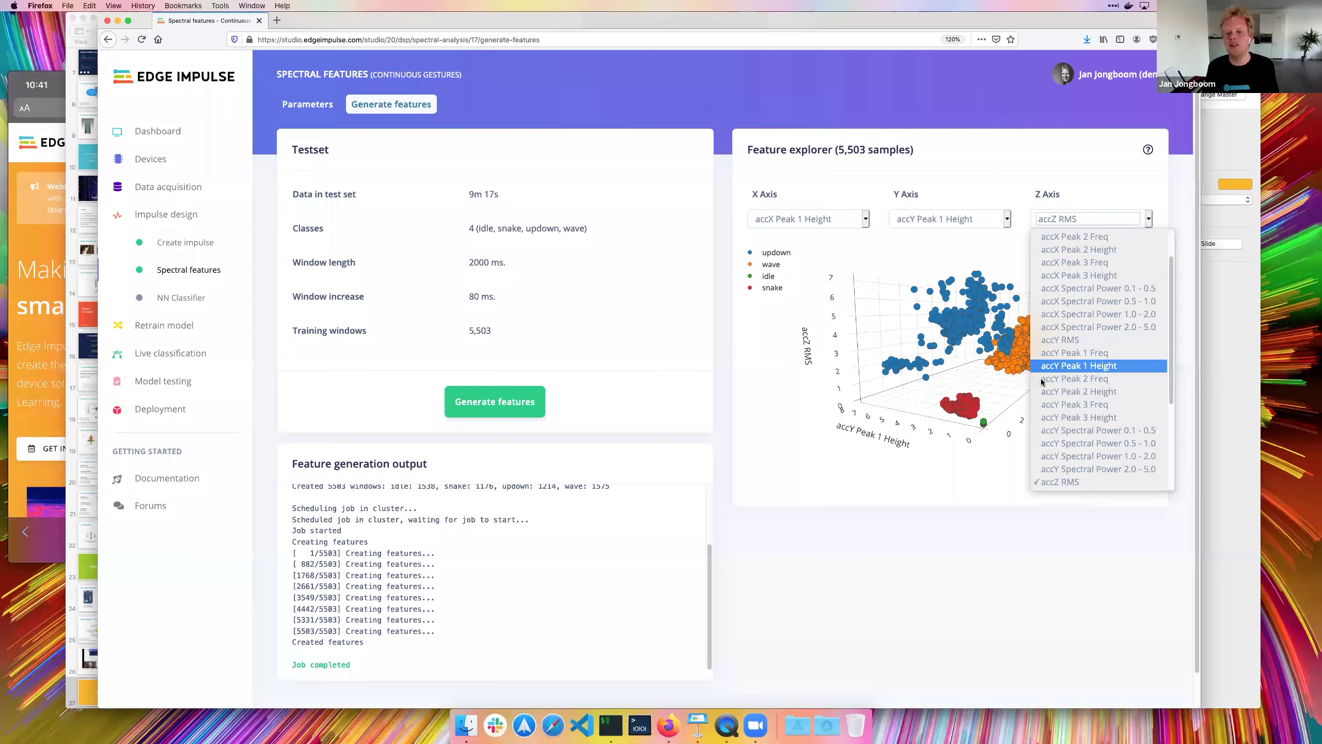
Plot accZ Peak 1 Height on the feature explorer's Z axis and inspect the clusters from several angles
{"action": "left_click", "coordinate": [1062, 349]}
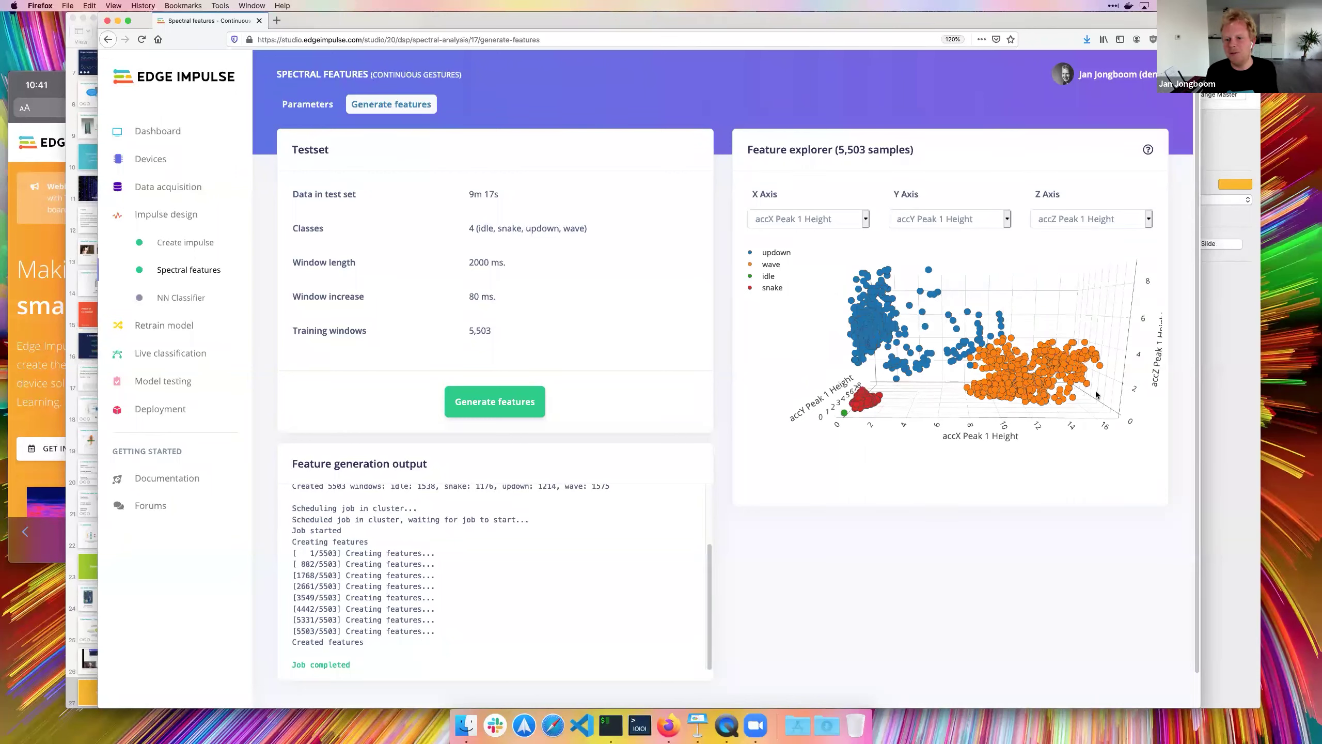
{"action": "left_click_drag", "start_coordinate": [963, 393], "coordinate": [1009, 346]}
{"action": "left_click_drag", "start_coordinate": [953, 299], "coordinate": [1041, 327]}
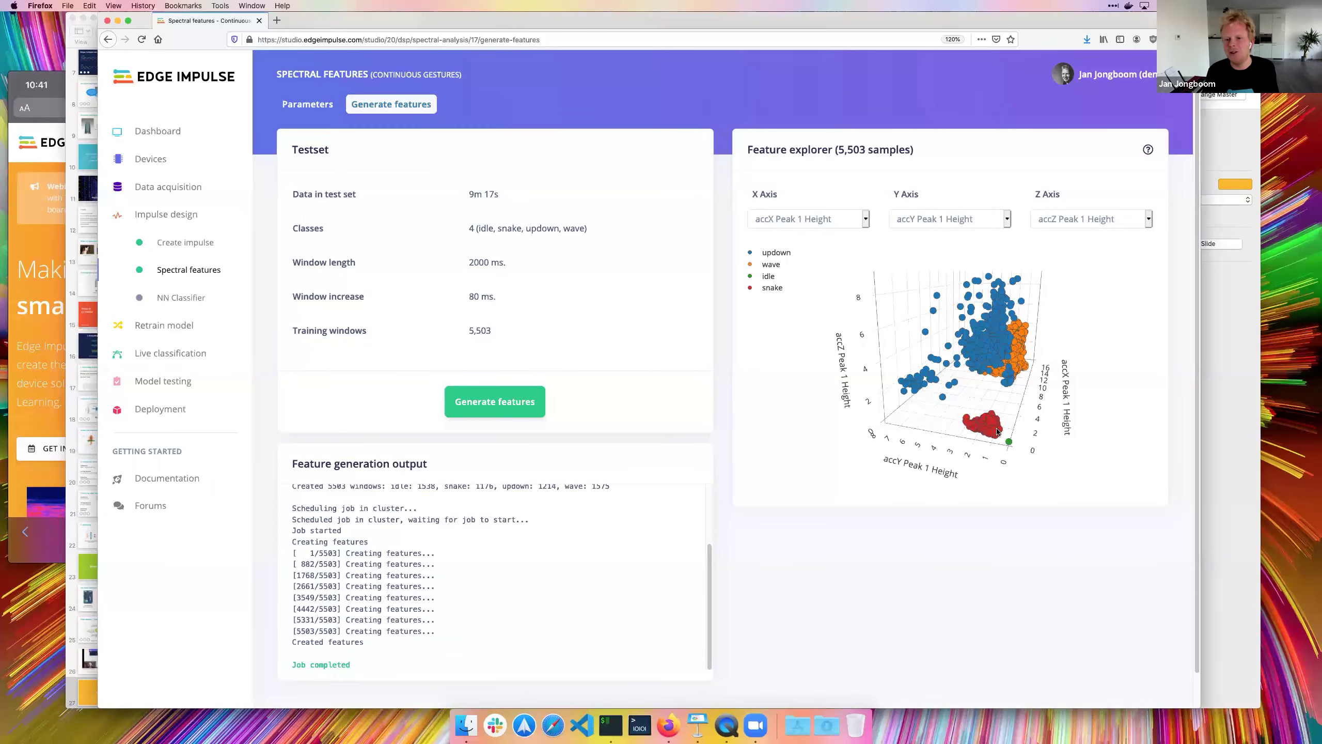
Plot accX Spectral Power 0.5 - 1.0 on X and accY Spectral Power 0.5 - 1.0 on Y, and inspect the class separation
{"action": "left_click", "coordinate": [825, 293]}
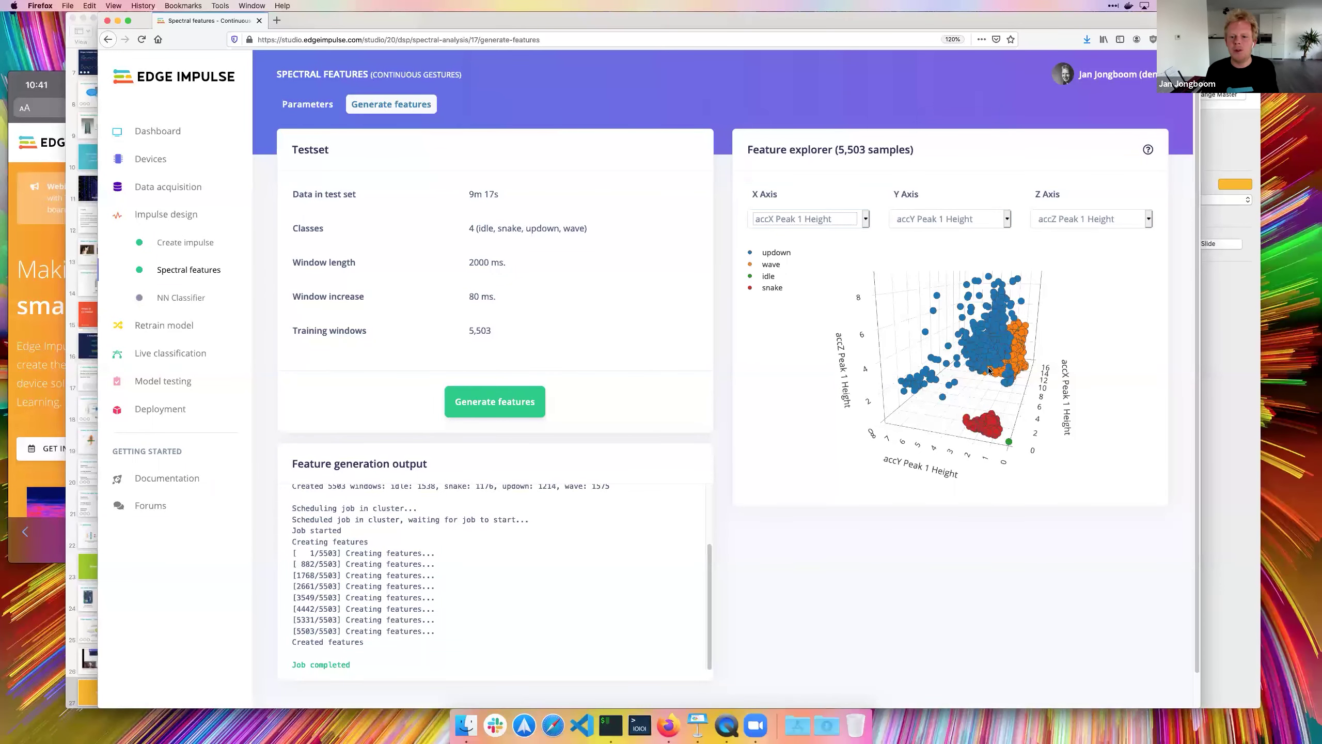
{"action": "left_click", "coordinate": [954, 219]}
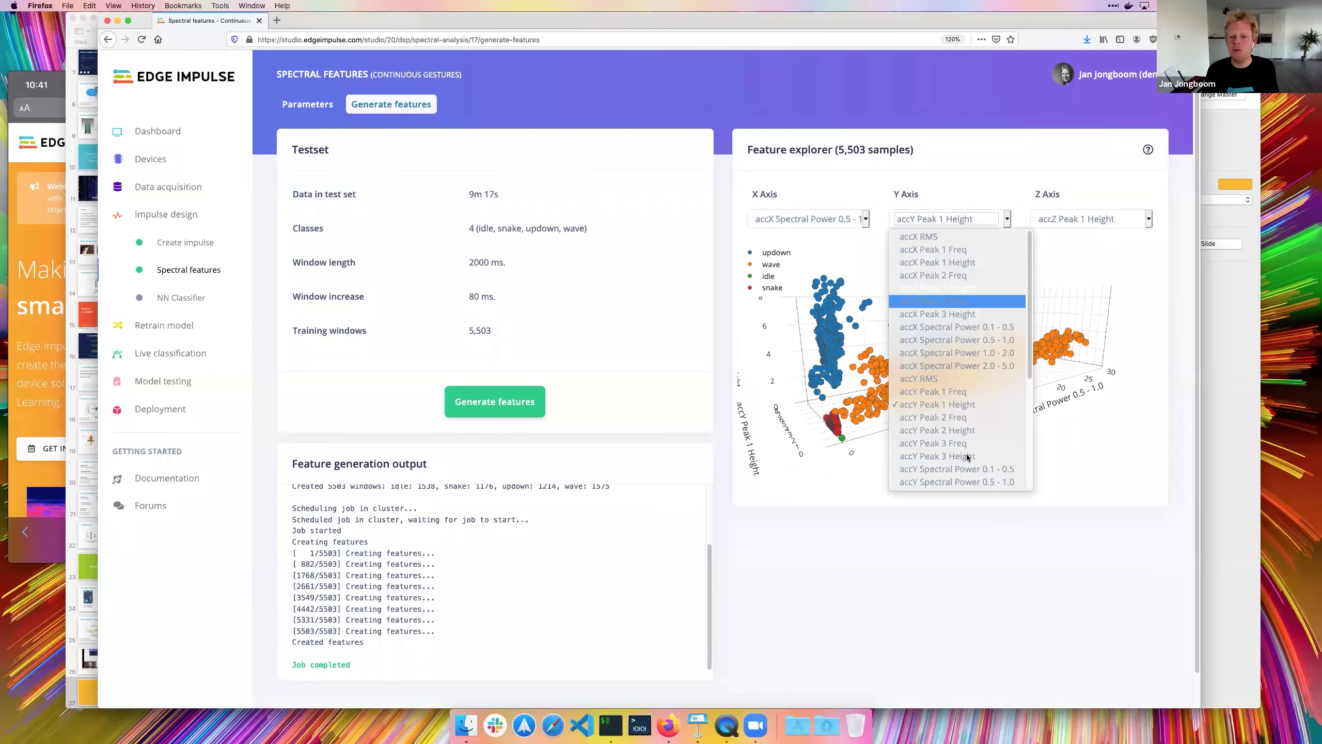
{"action": "left_click", "coordinate": [956, 482]}
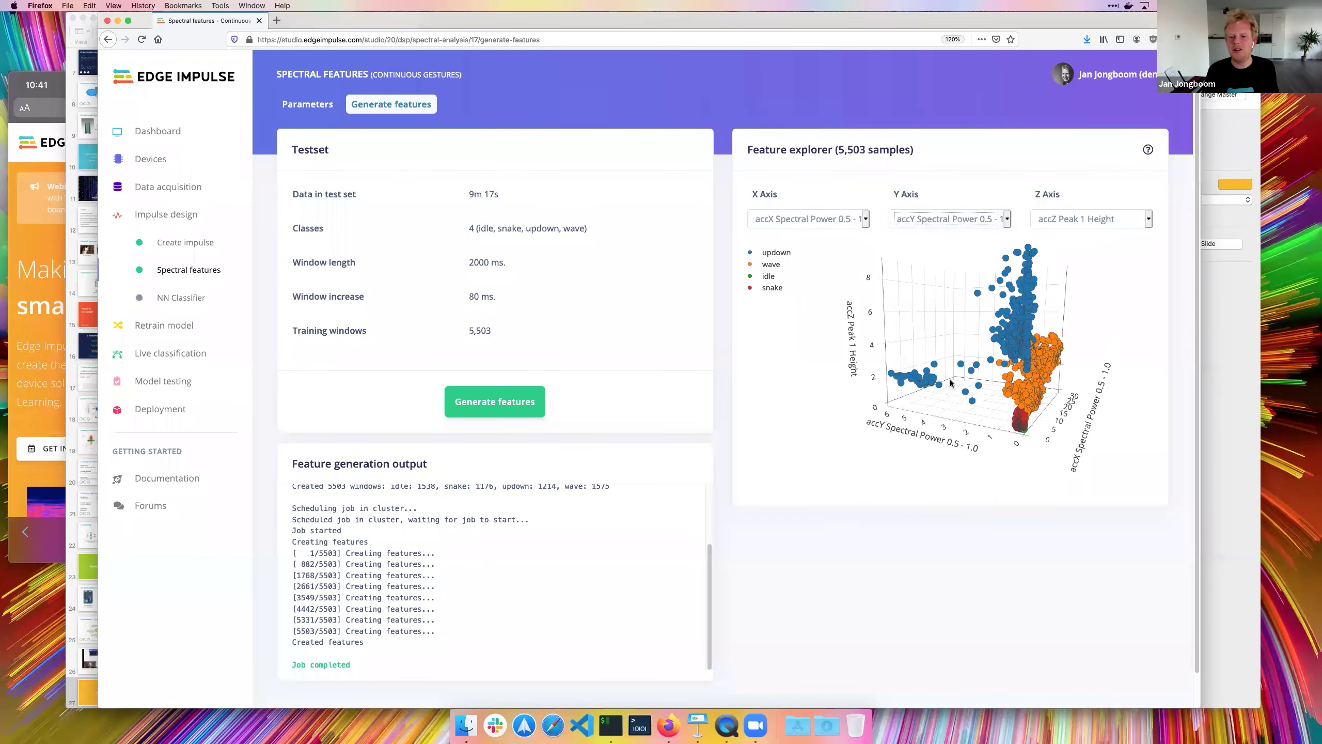
{"action": "left_click_drag", "start_coordinate": [1005, 302], "coordinate": [956, 398]}
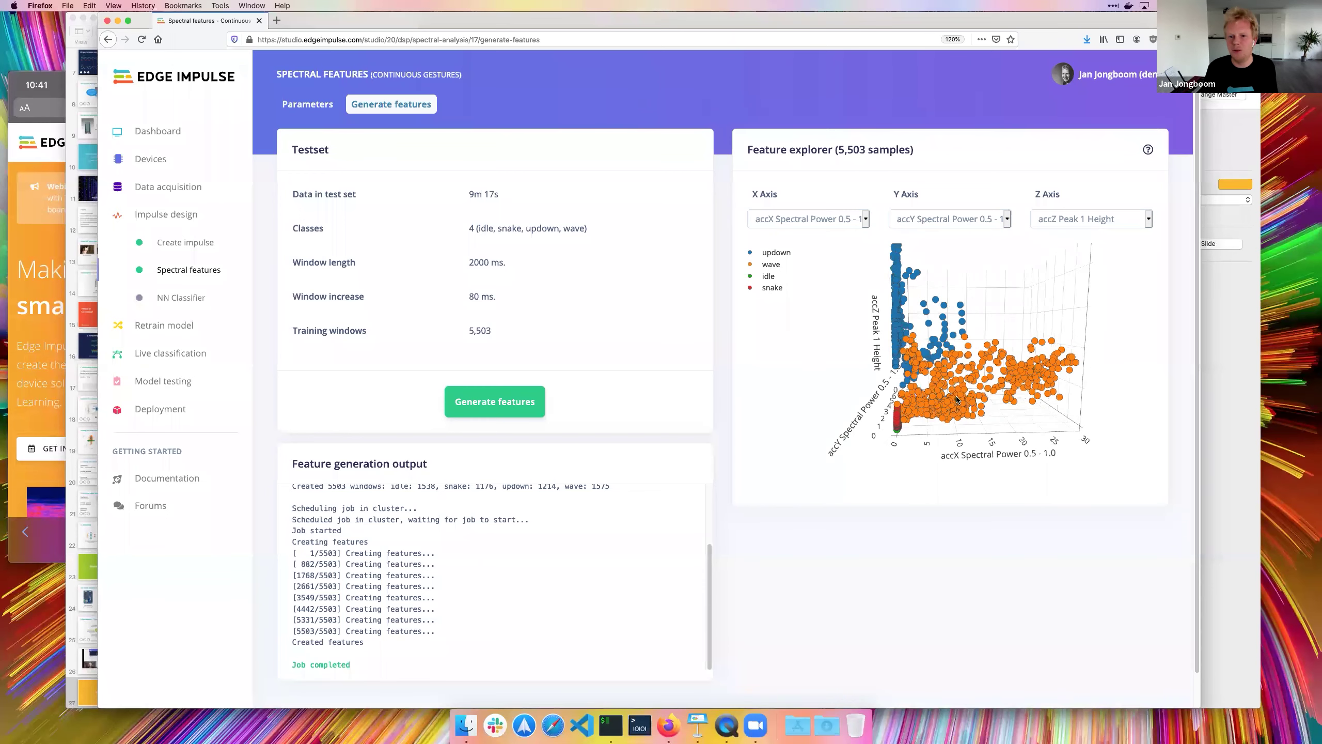
{"action": "left_click_drag", "start_coordinate": [956, 354], "coordinate": [956, 355]}
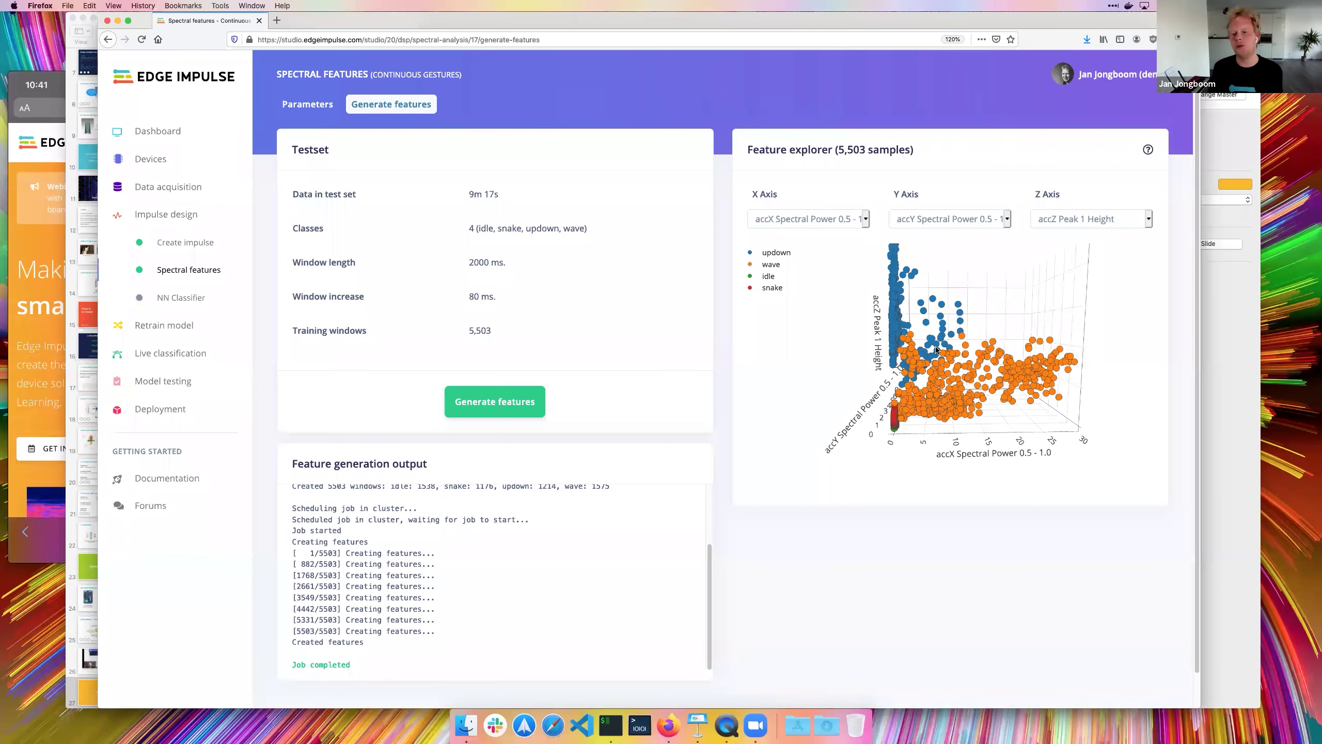
{"action": "scroll", "coordinate": [713, 394], "scroll_direction": "down", "scroll_amount": 1}
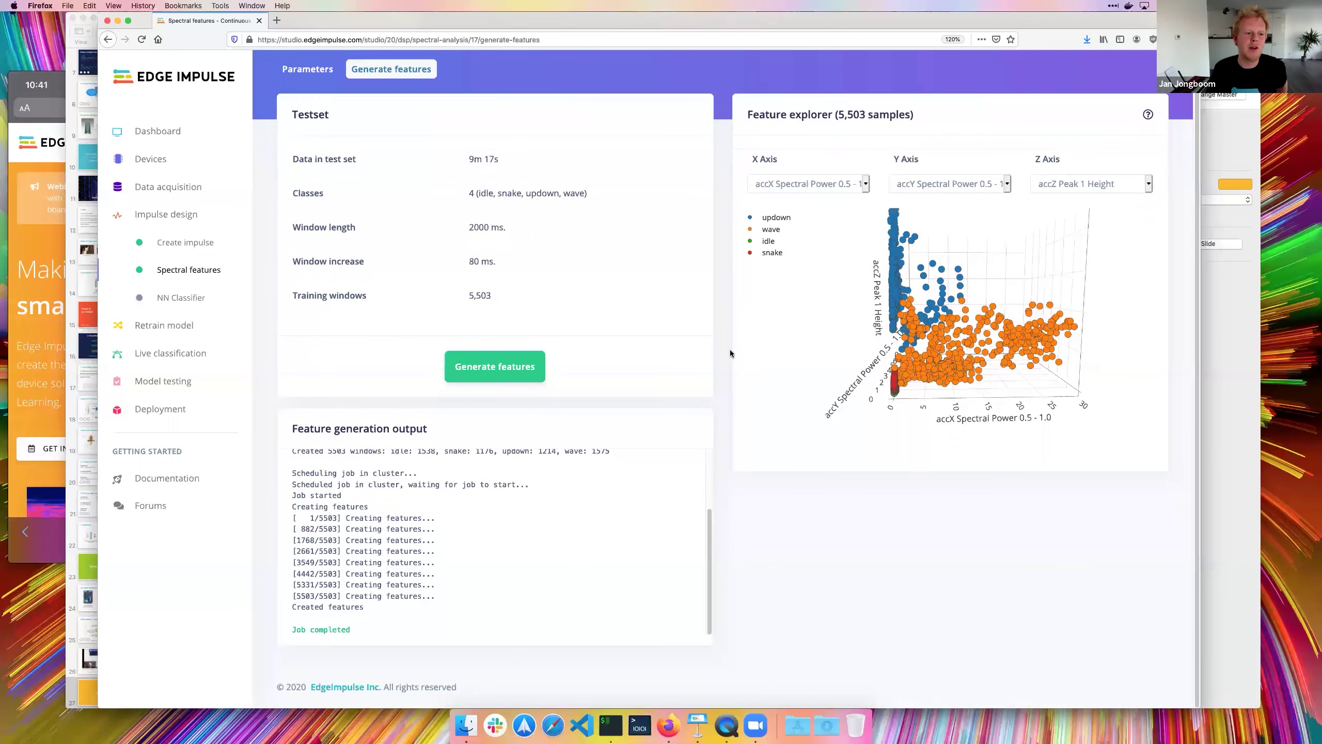
Train the NN Classifier with 1 training cycle and check its accuracy and confusion matrix
{"action": "left_click", "coordinate": [203, 302]}
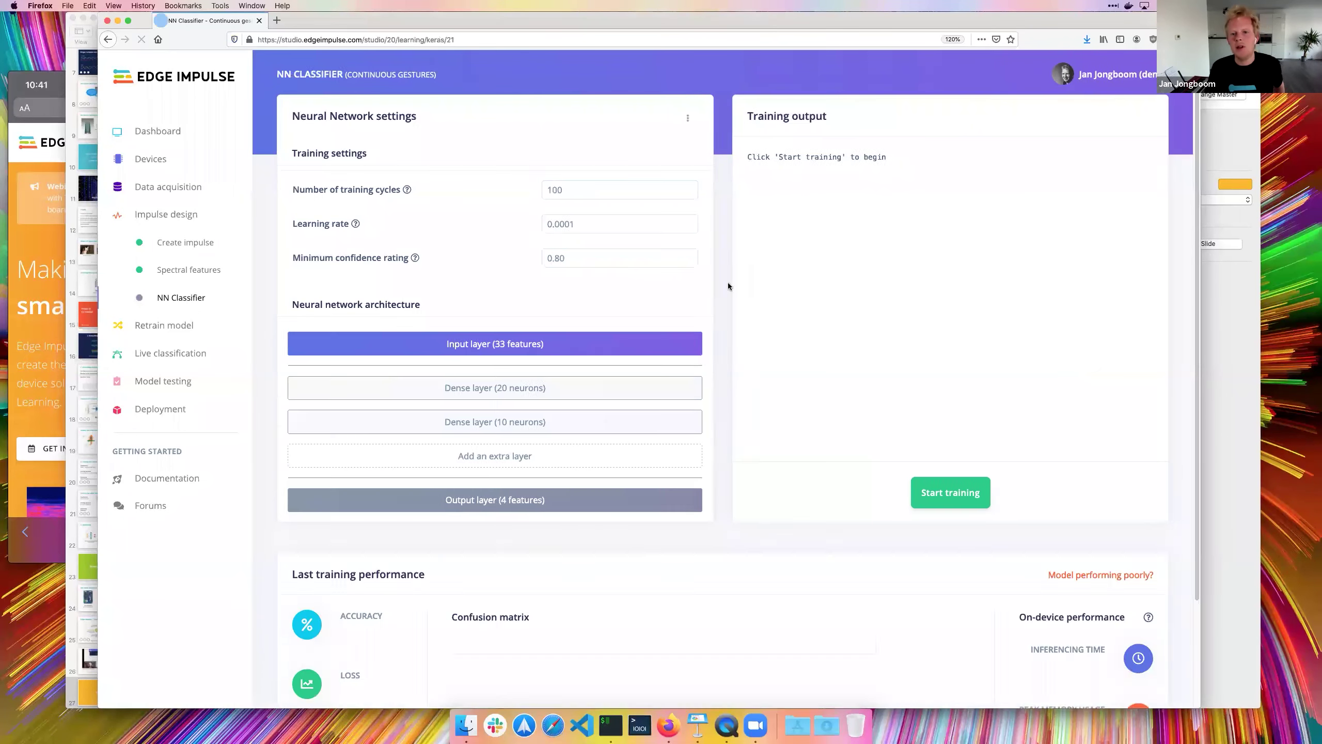
{"action": "double_click", "coordinate": [610, 191]}
{"action": "type", "text": "1"}
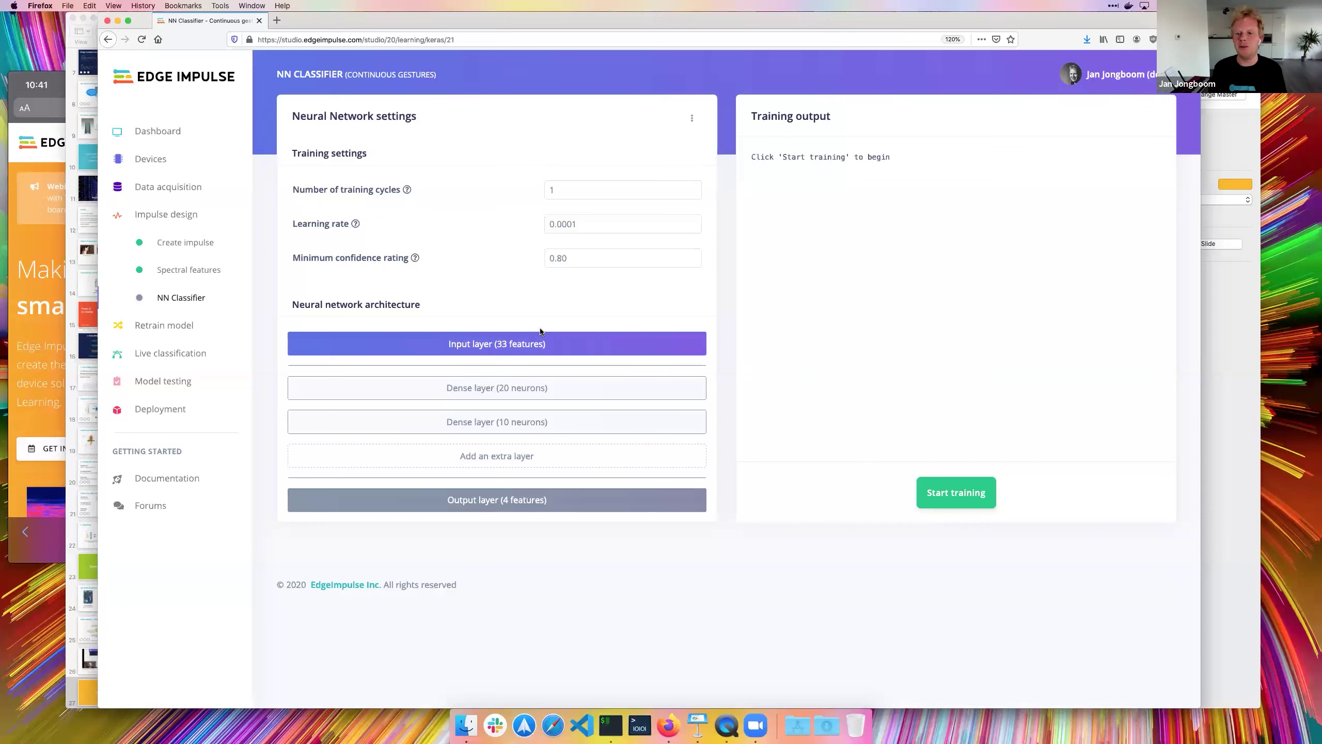
{"action": "triple_click", "coordinate": [513, 333]}
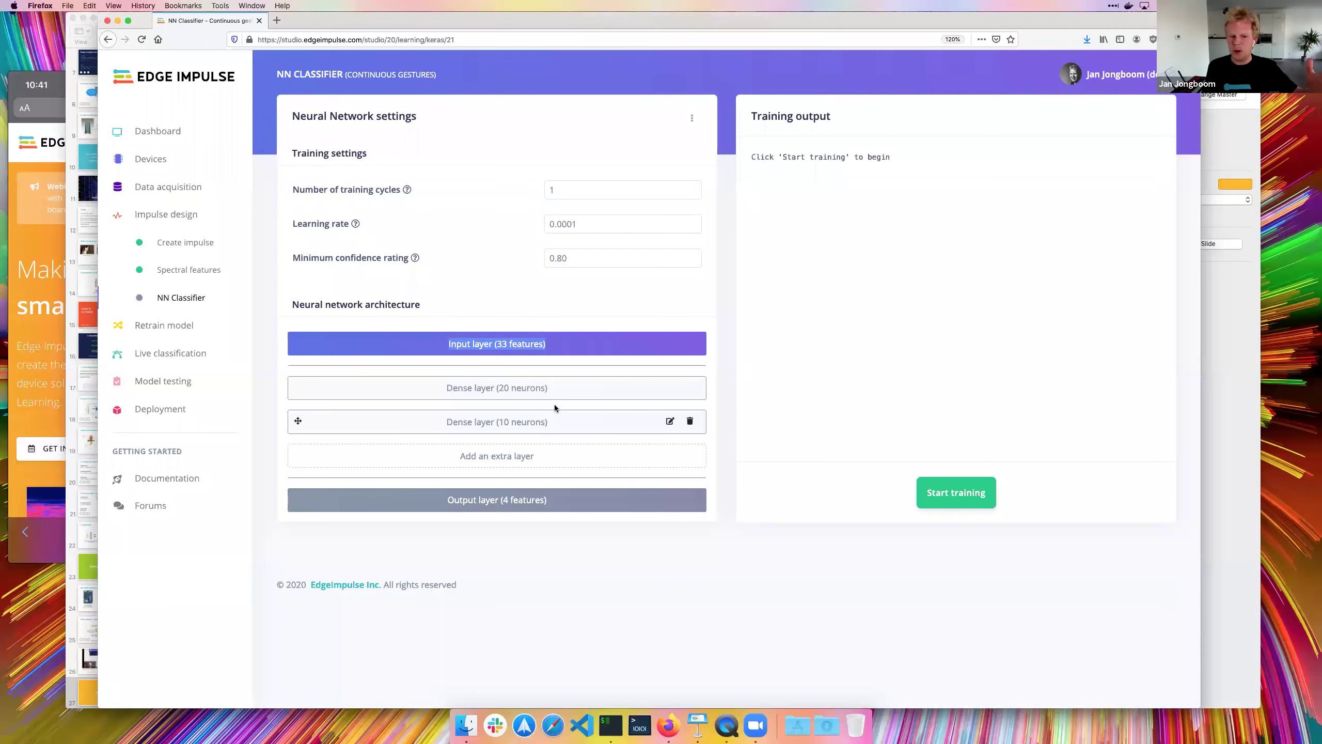
{"action": "left_click", "coordinate": [991, 506]}
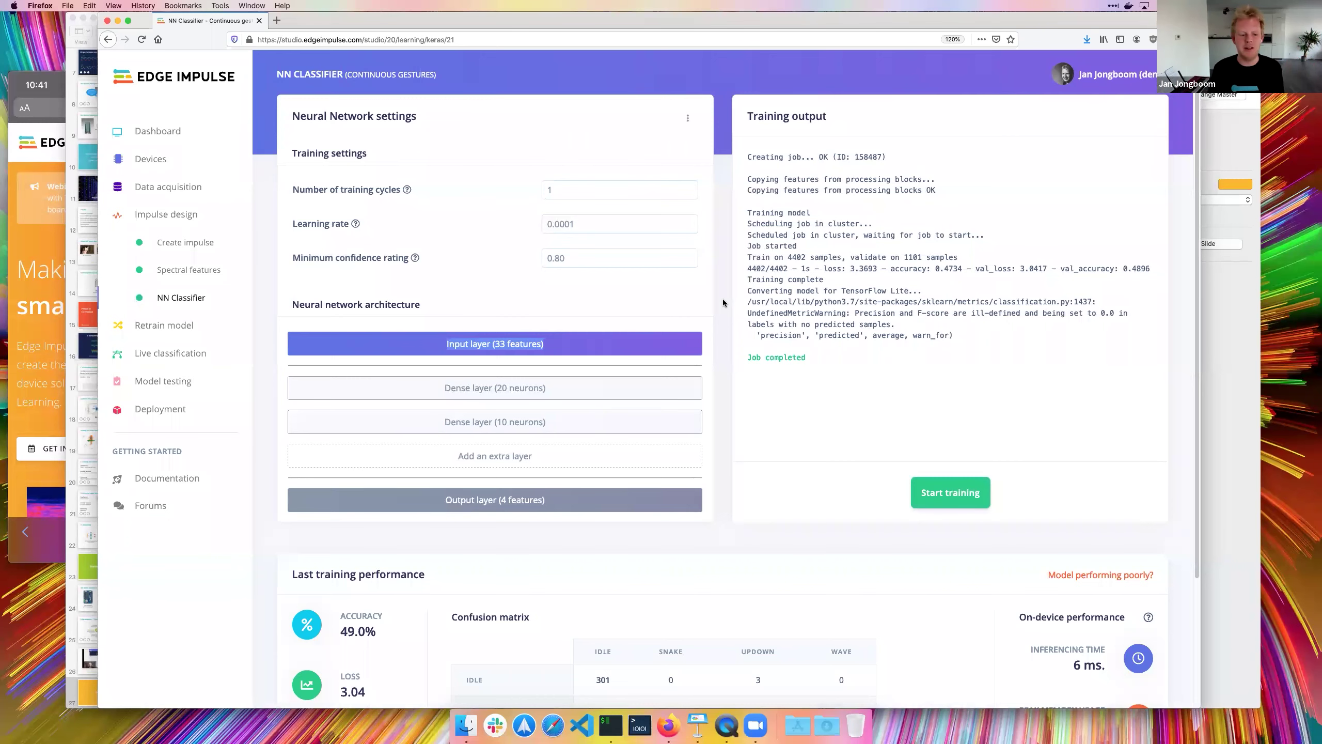
{"action": "scroll", "coordinate": [723, 302], "scroll_direction": "down", "scroll_amount": 5}
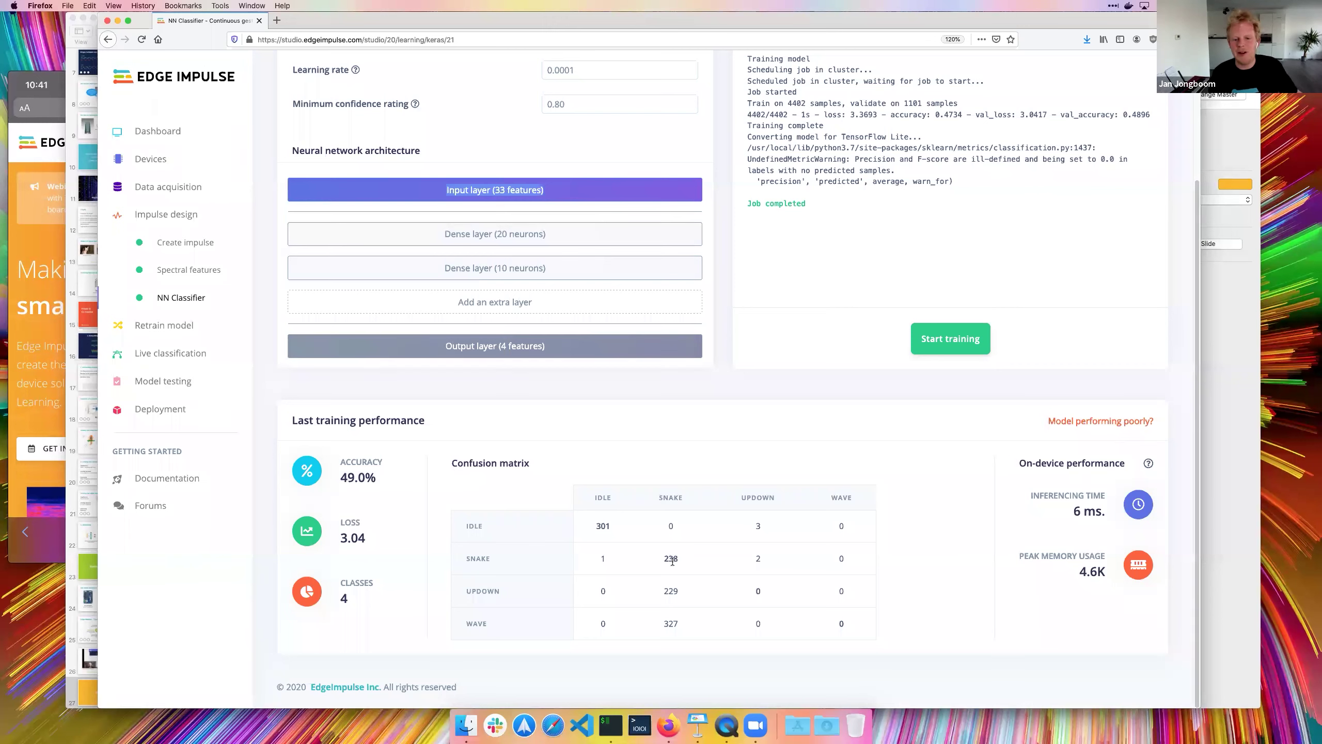
{"action": "left_click", "coordinate": [671, 594]}
{"action": "double_click", "coordinate": [671, 624]}
{"action": "left_click_drag", "start_coordinate": [385, 477], "coordinate": [326, 447]}
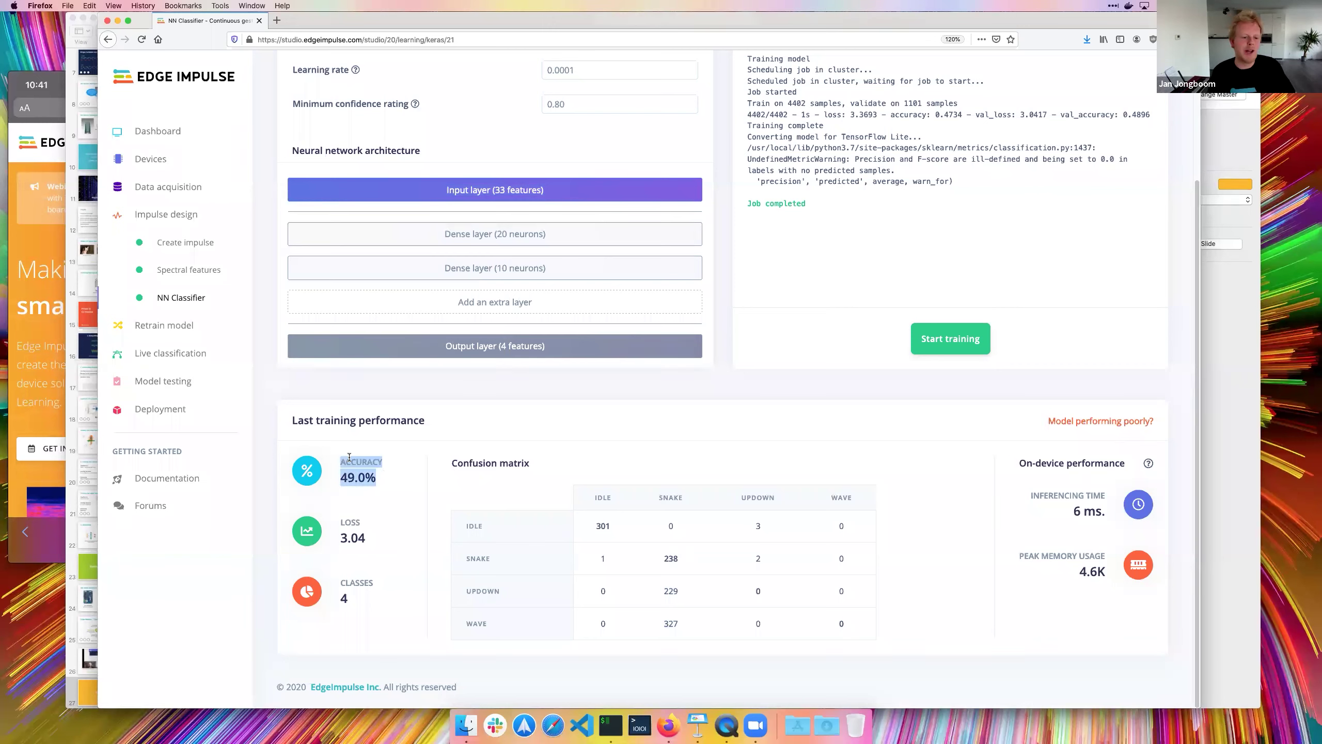
{"action": "left_click", "coordinate": [797, 520]}
Set the number of training cycles to 100, retrain the classifier and review its accuracy
{"action": "scroll", "coordinate": [799, 435], "scroll_direction": "up", "scroll_amount": 4}
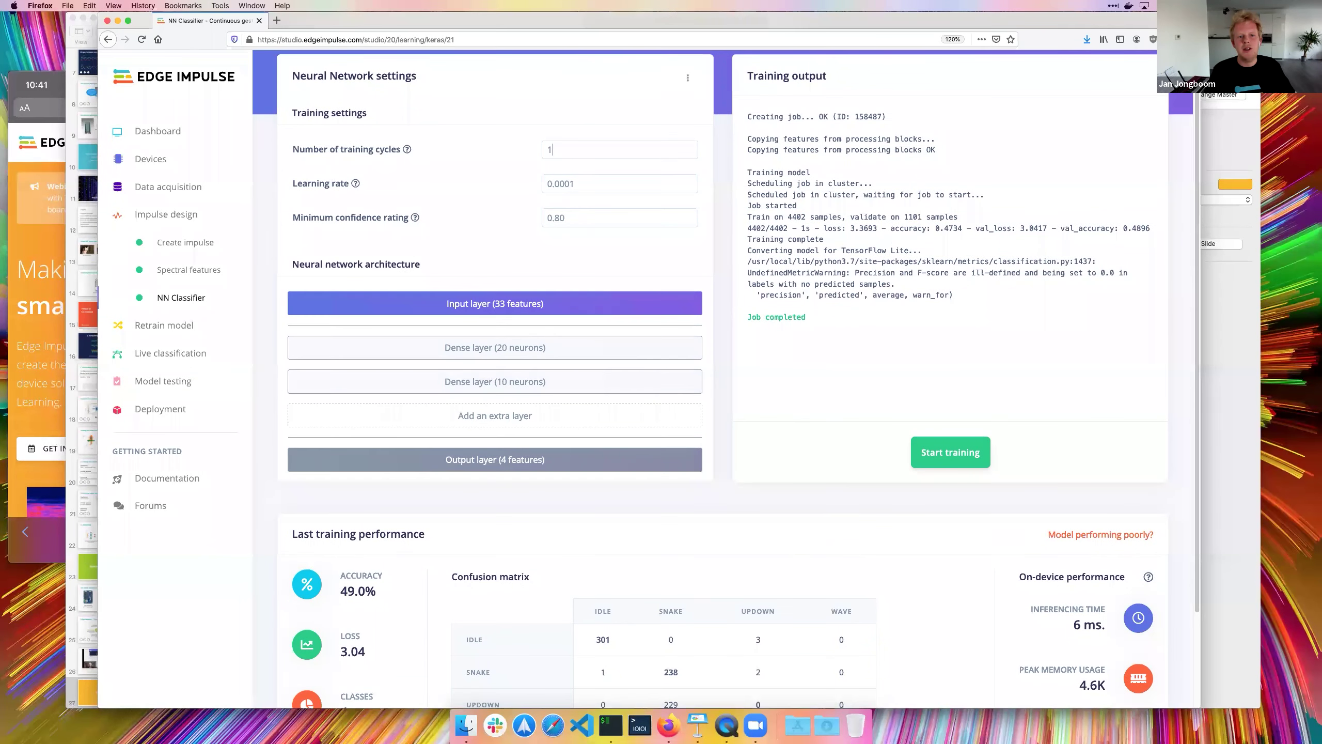
{"action": "type", "text": "00"}
{"action": "key", "text": "Return"}
{"action": "scroll", "coordinate": [1016, 477], "scroll_direction": "down", "scroll_amount": 2}
{"action": "scroll", "coordinate": [1085, 480], "scroll_direction": "down", "scroll_amount": 2}
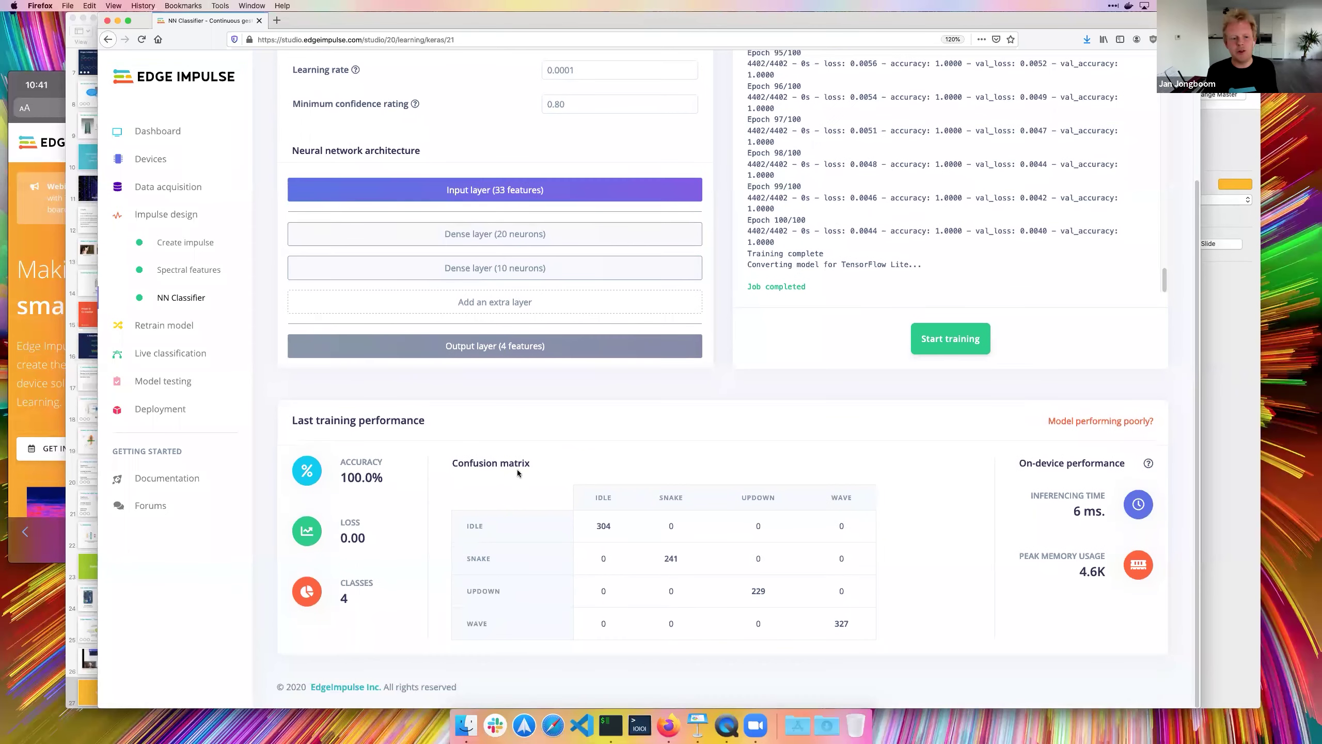
{"action": "left_click_drag", "start_coordinate": [386, 476], "coordinate": [332, 455]}
{"action": "left_click", "coordinate": [382, 477]}
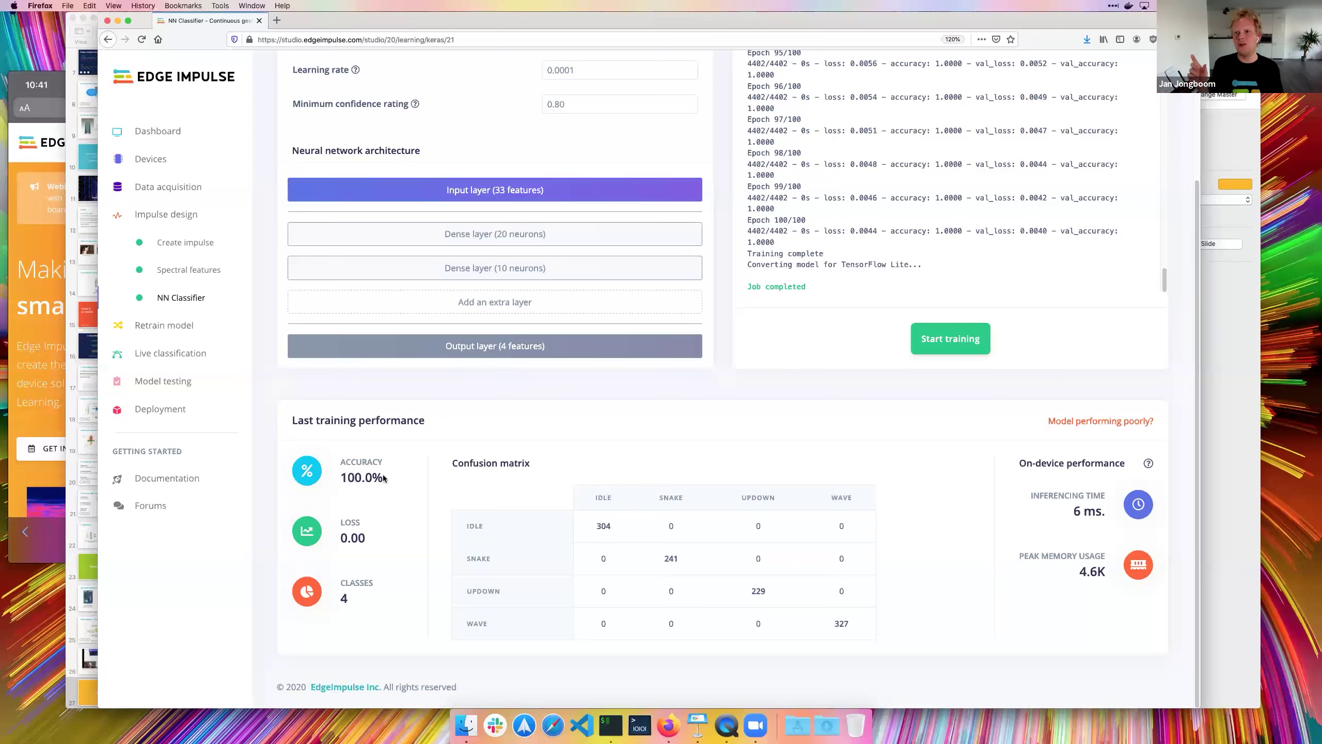
Record a 5000 ms built-in accelerometer sample for live classification and inspect the windows at timestamps 1440 and 1520
{"action": "left_click", "coordinate": [173, 359]}
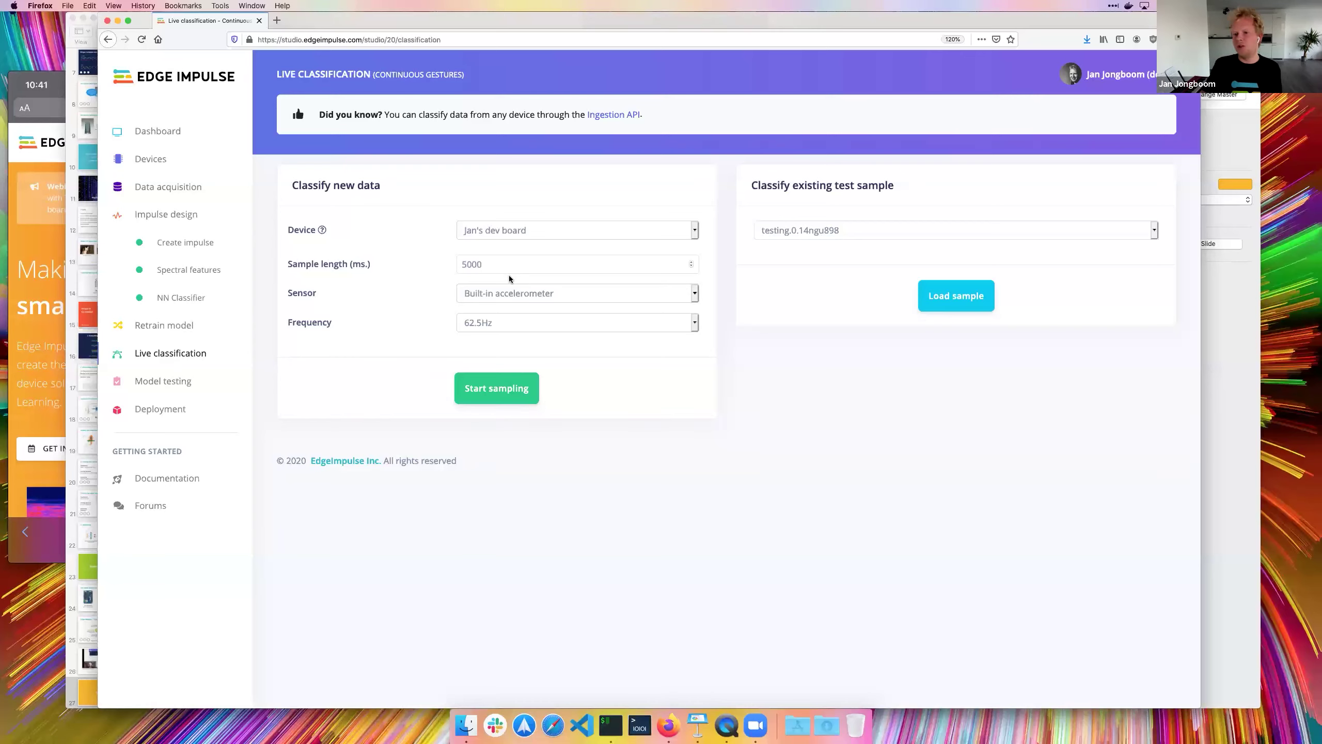
{"action": "left_click", "coordinate": [502, 383]}
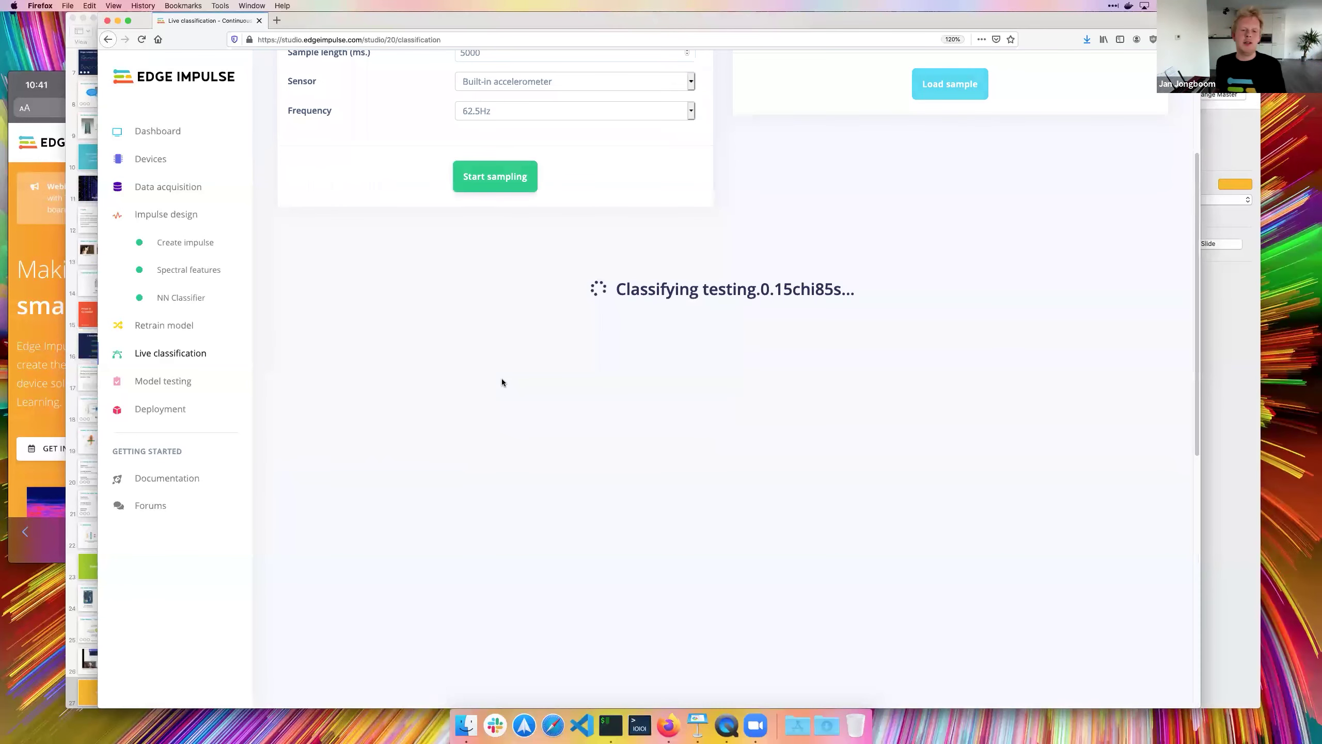
{"action": "triple_click", "coordinate": [549, 373]}
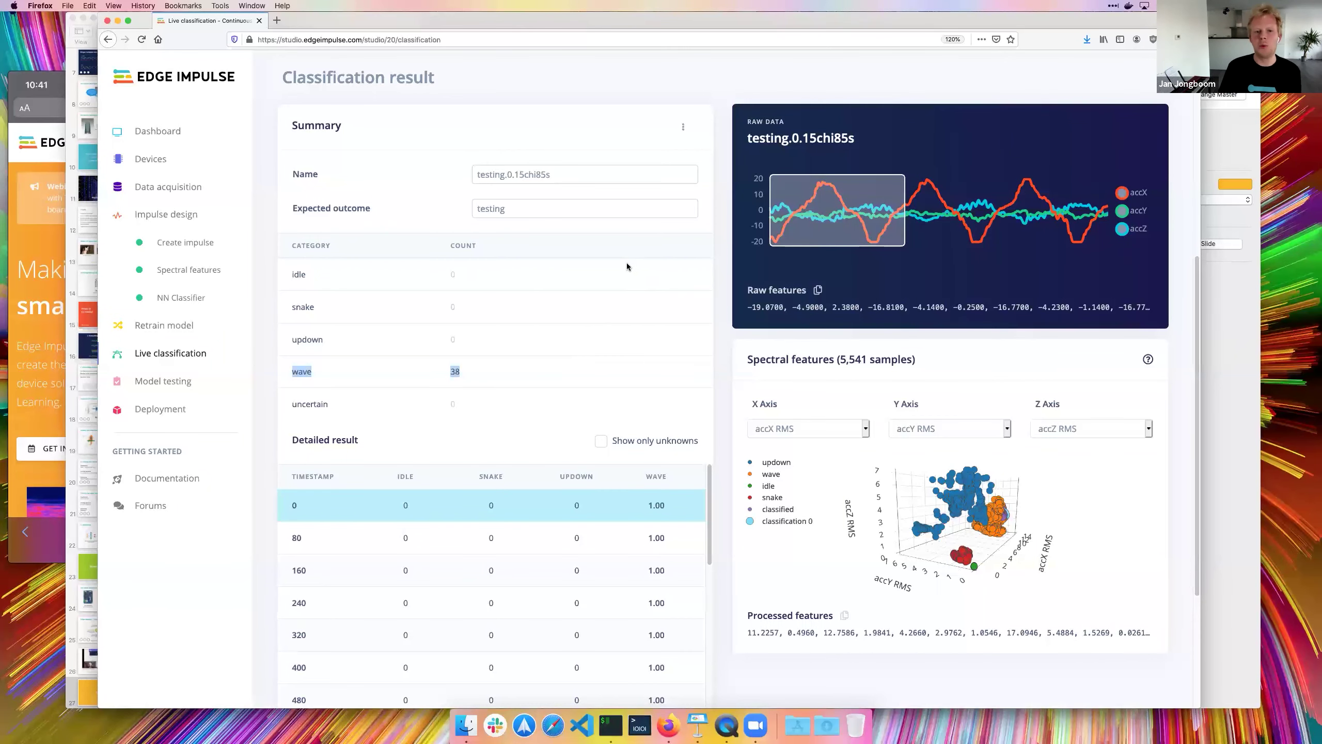
{"action": "scroll", "coordinate": [626, 262], "scroll_direction": "down", "scroll_amount": 3}
{"action": "scroll", "coordinate": [579, 465], "scroll_direction": "down", "scroll_amount": 5}
{"action": "scroll", "coordinate": [579, 465], "scroll_direction": "down", "scroll_amount": 6}
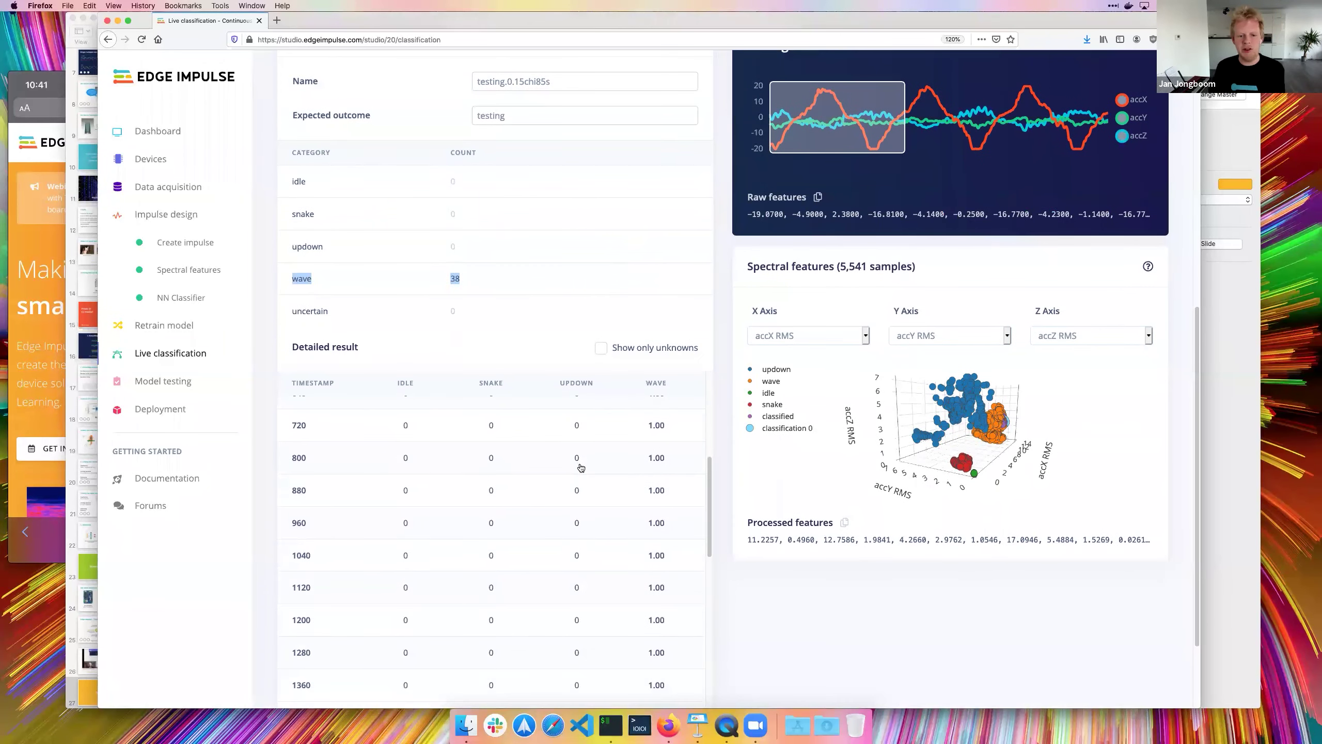
{"action": "left_click", "coordinate": [568, 478]}
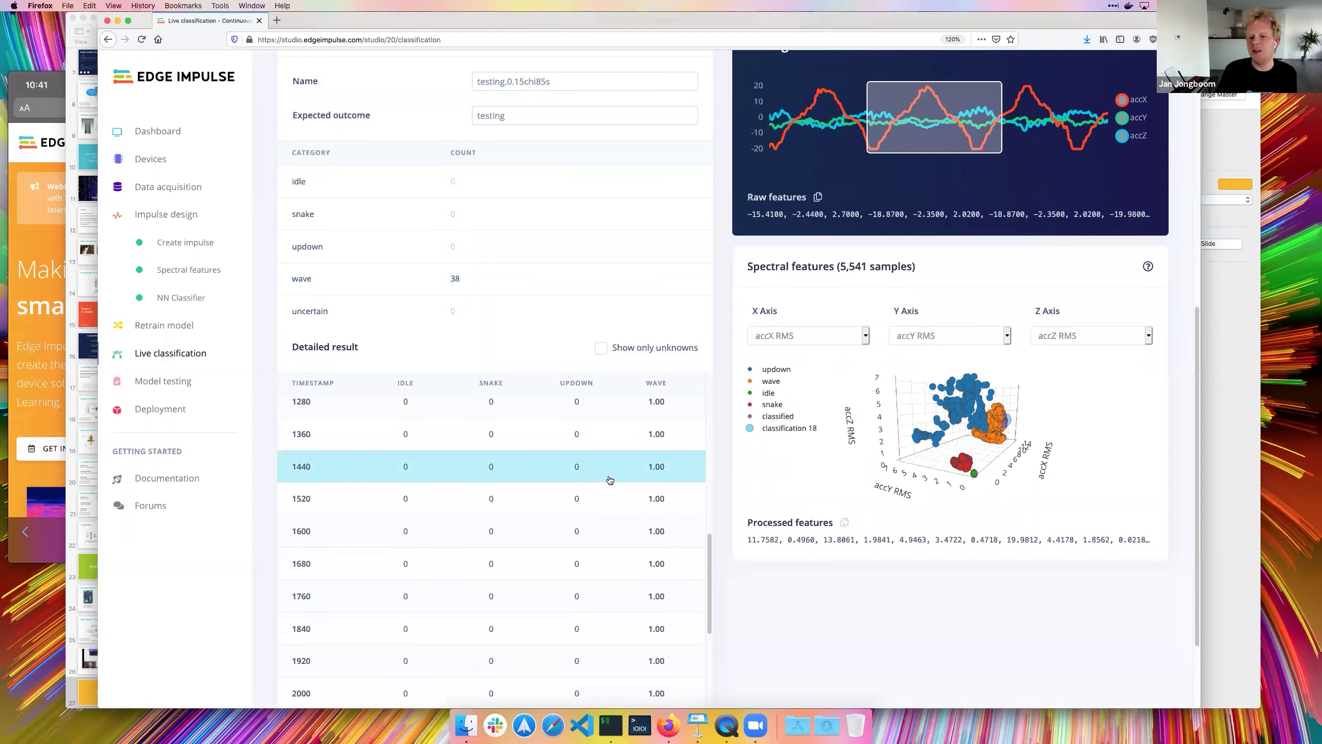
{"action": "key", "text": "Down"}
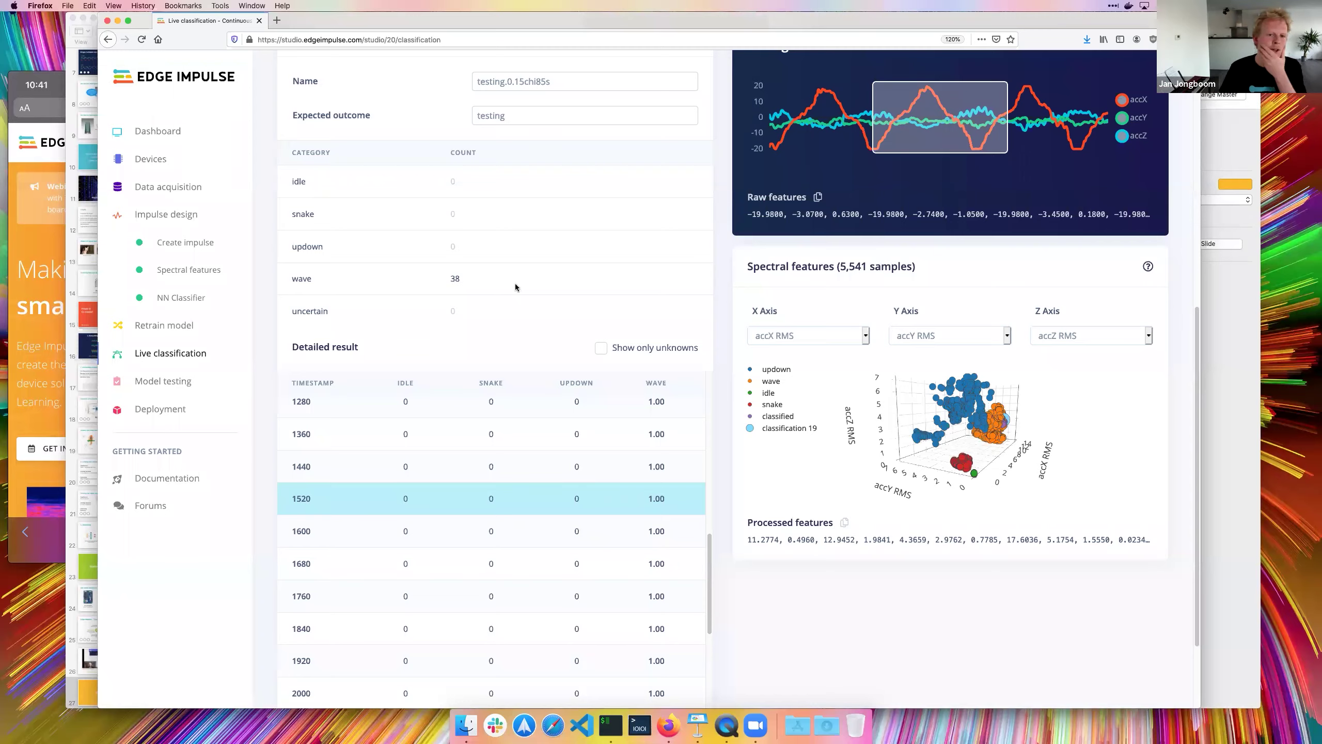
Record another 5000 ms live classification sample with the same device, sensor and 62.5Hz frequency
{"action": "scroll", "coordinate": [514, 284], "scroll_direction": "up", "scroll_amount": 5}
{"action": "scroll", "coordinate": [506, 238], "scroll_direction": "up", "scroll_amount": 4}
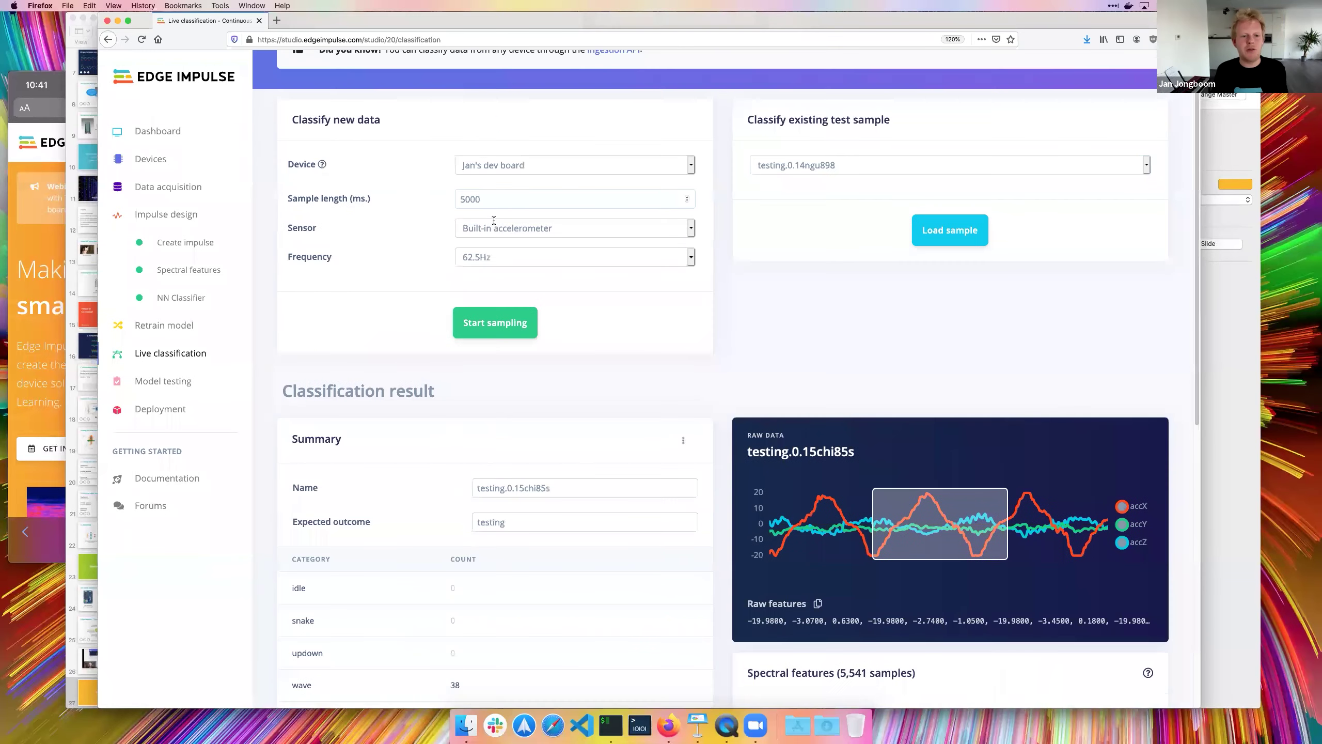
{"action": "double_click", "coordinate": [508, 238]}
{"action": "left_click", "coordinate": [521, 237]}
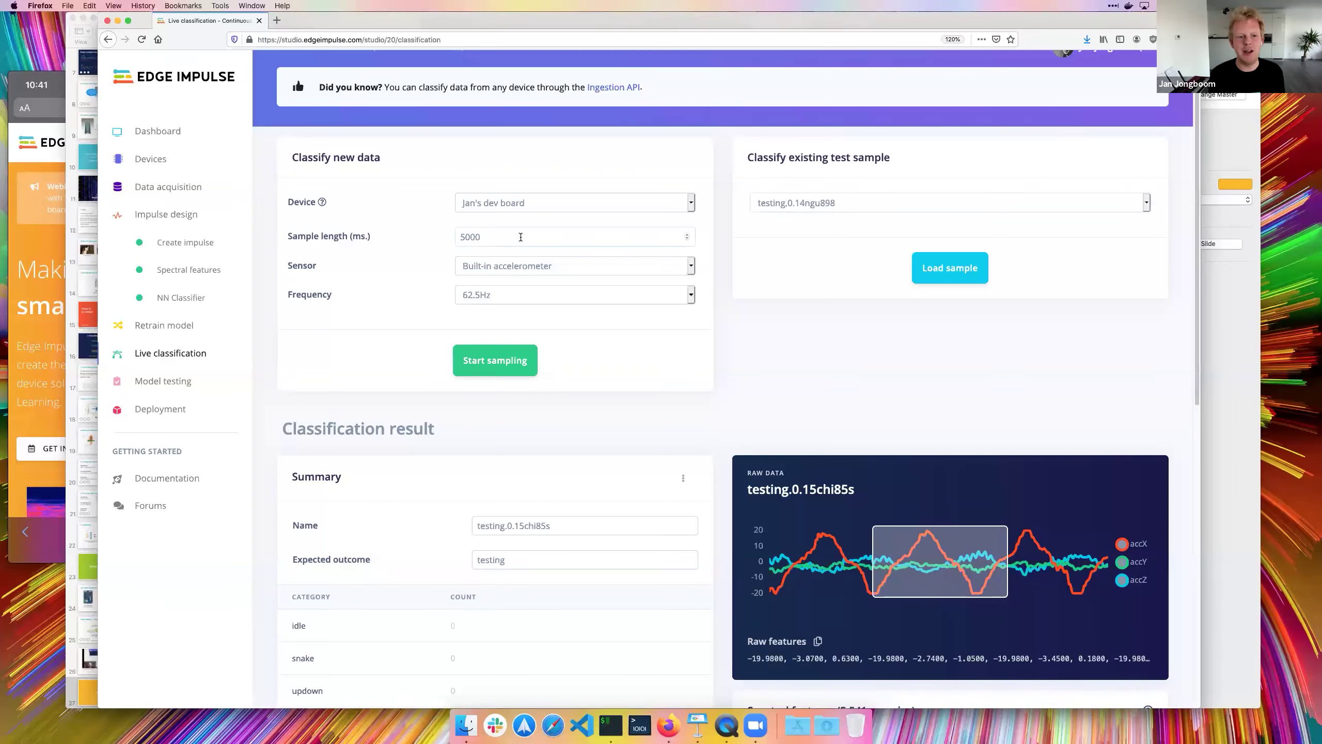
{"action": "left_click", "coordinate": [523, 351]}
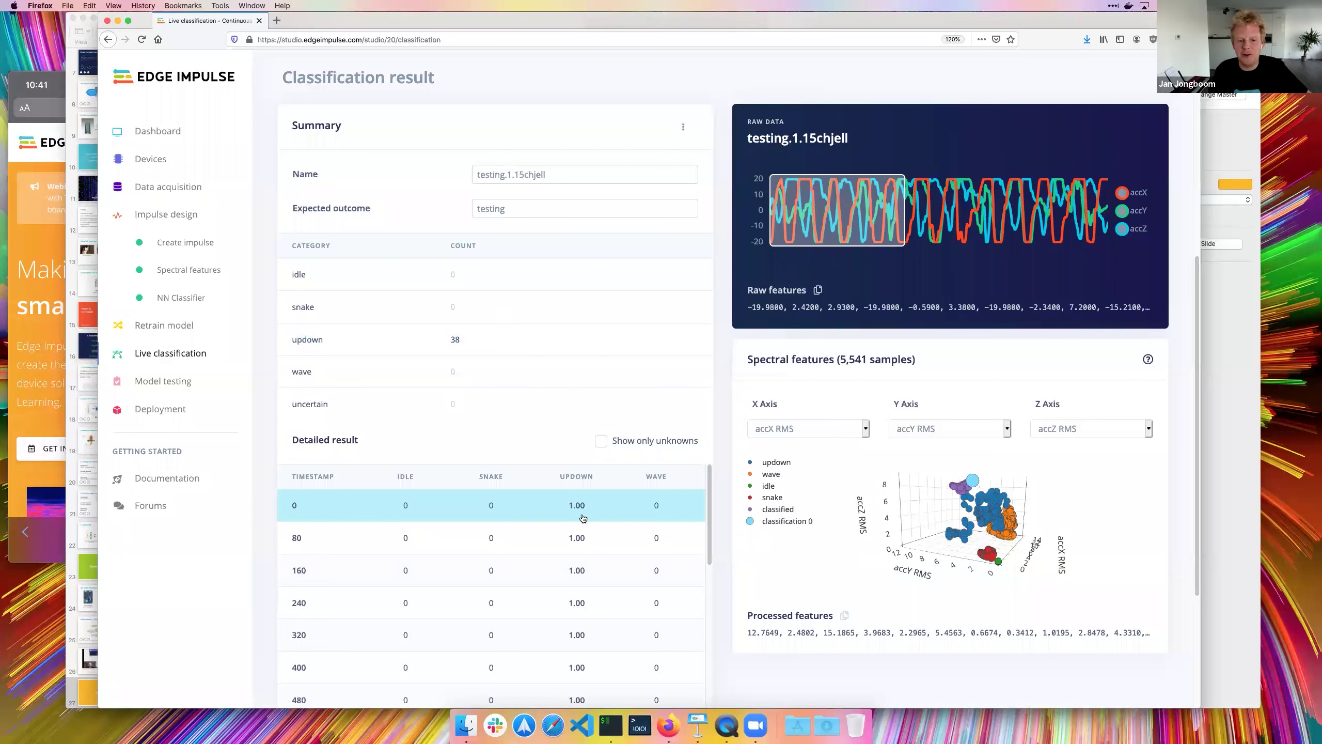
Examine the new sample's detailed window results and compare its classified points with the training clusters in the spectral features plot
{"action": "left_click_drag", "start_coordinate": [592, 508], "coordinate": [567, 505]}
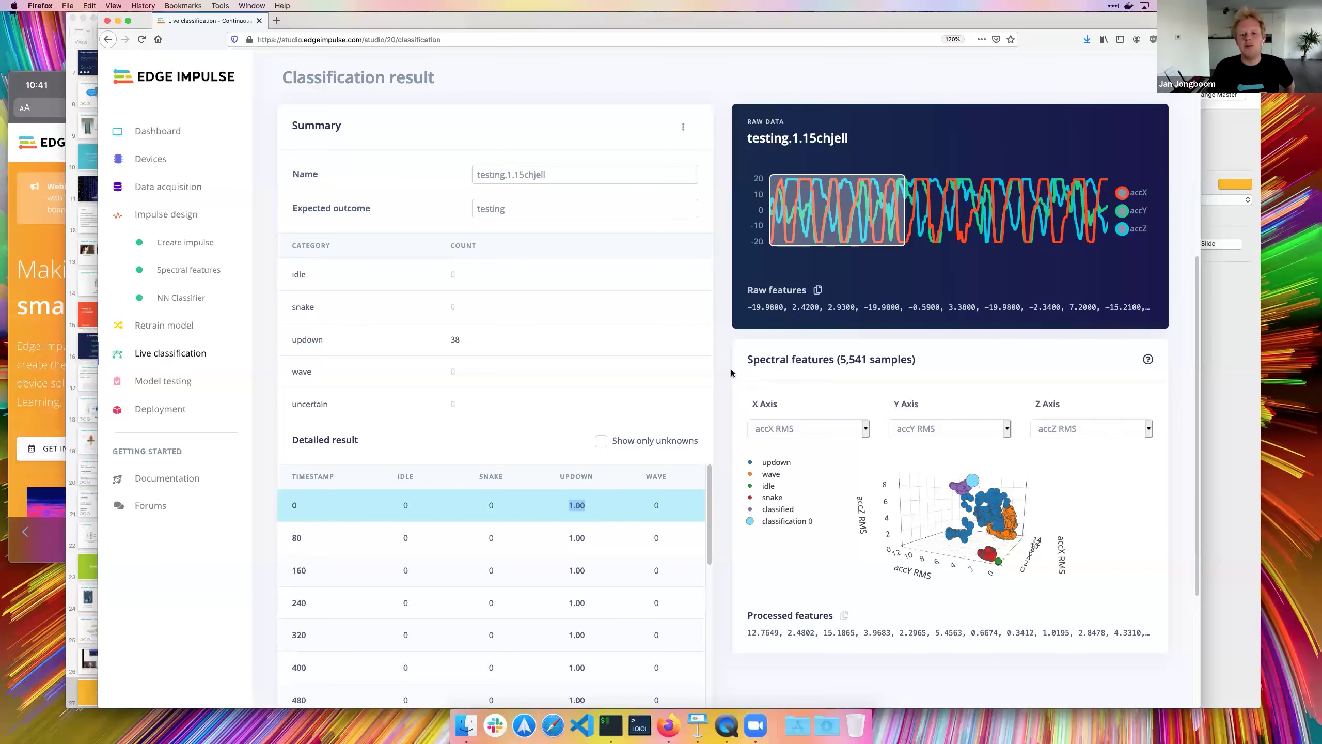
{"action": "scroll", "coordinate": [731, 372], "scroll_direction": "down", "scroll_amount": 3}
{"action": "scroll", "coordinate": [617, 477], "scroll_direction": "down", "scroll_amount": 15}
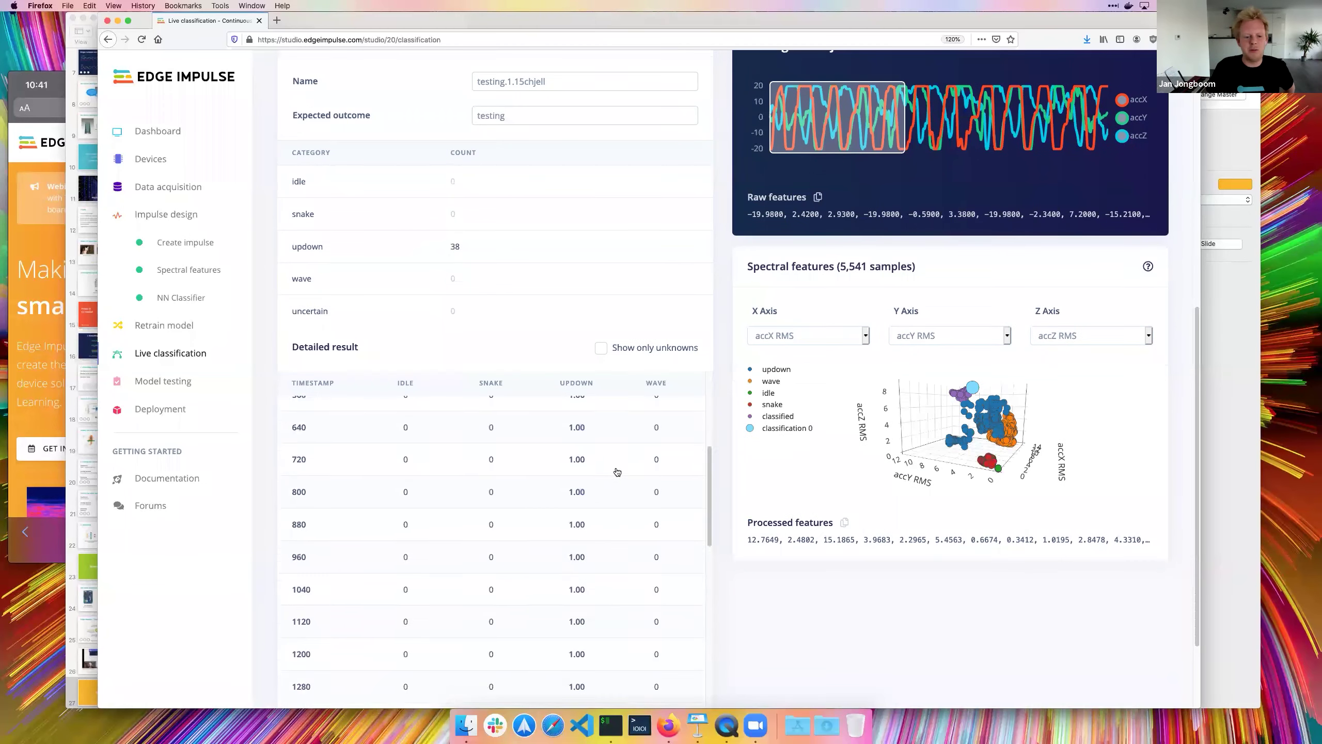
{"action": "left_click", "coordinate": [600, 499]}
{"action": "scroll", "coordinate": [610, 533], "scroll_direction": "up", "scroll_amount": 20}
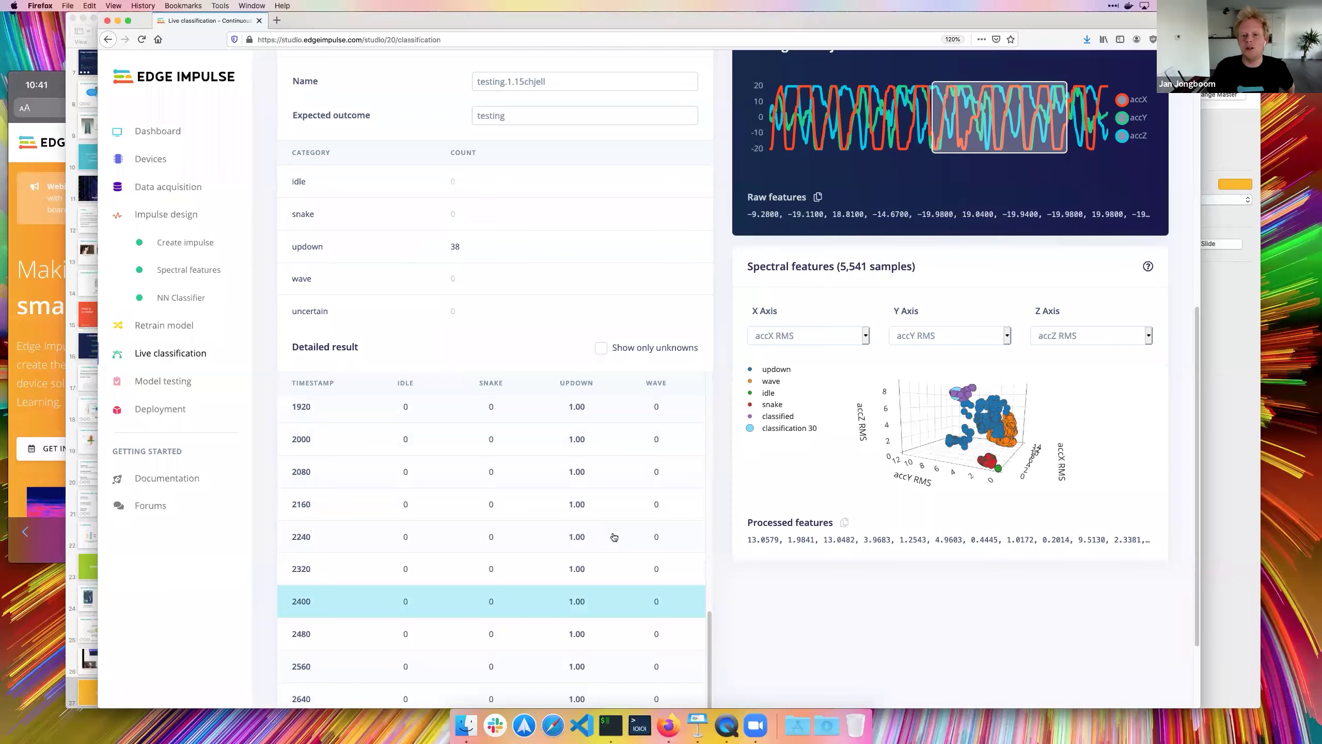
{"action": "scroll", "coordinate": [700, 415], "scroll_direction": "down", "scroll_amount": 5}
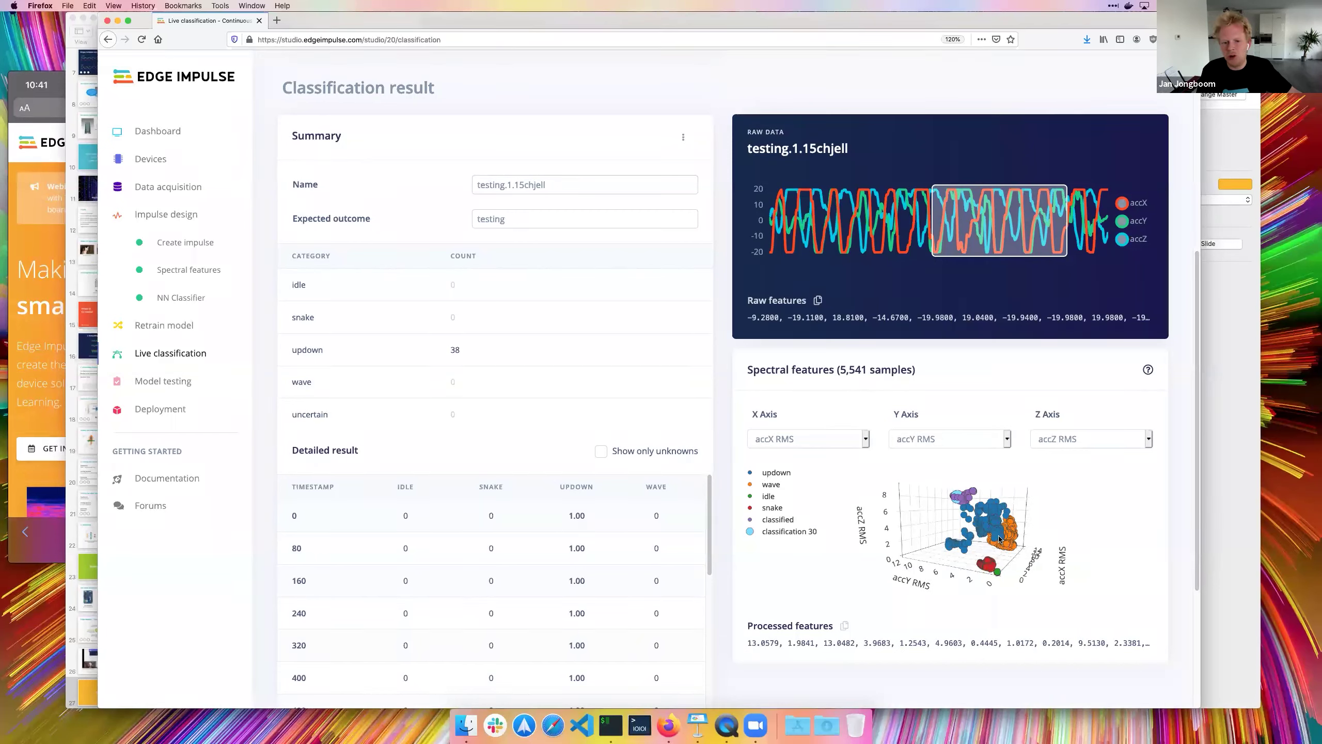
{"action": "left_click_drag", "start_coordinate": [999, 542], "coordinate": [973, 514]}
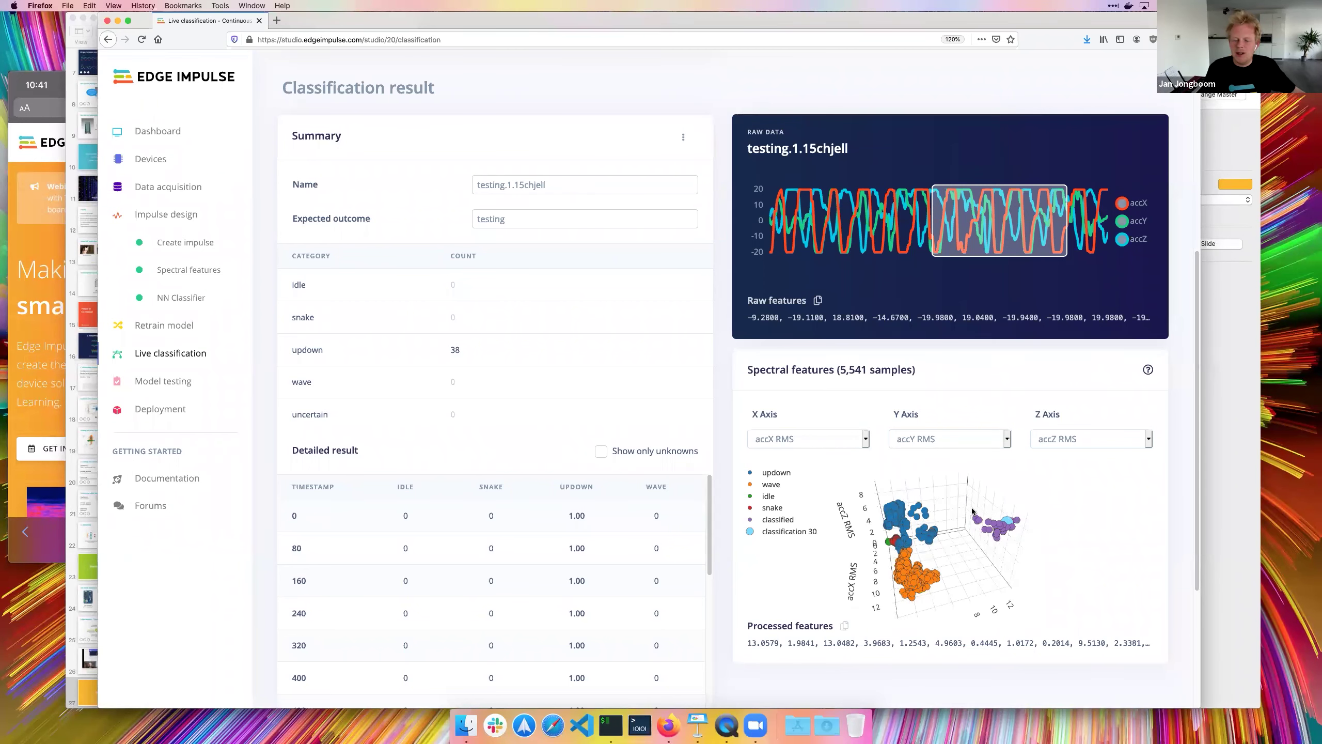
{"action": "mouse_move", "coordinate": [971, 511]}
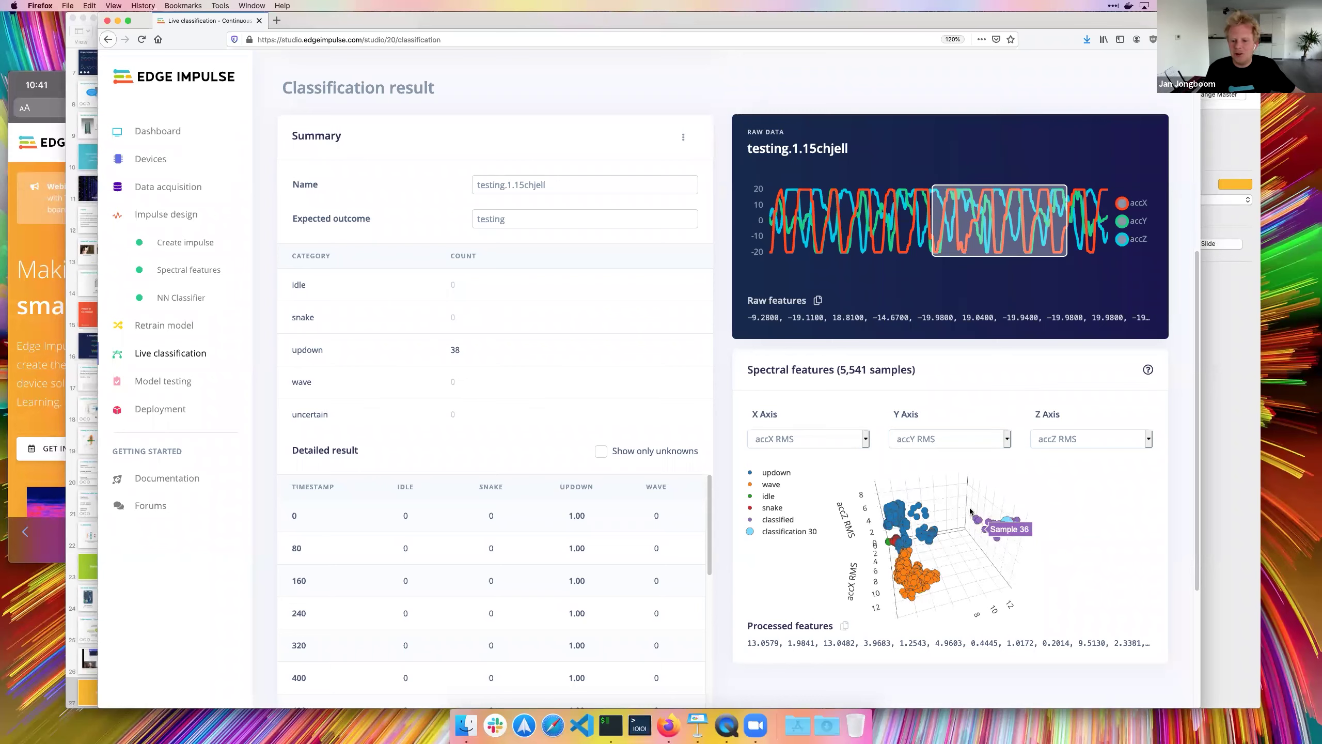
{"action": "left_click_drag", "start_coordinate": [972, 510], "coordinate": [964, 559]}
{"action": "left_click_drag", "start_coordinate": [1015, 495], "coordinate": [1040, 491]}
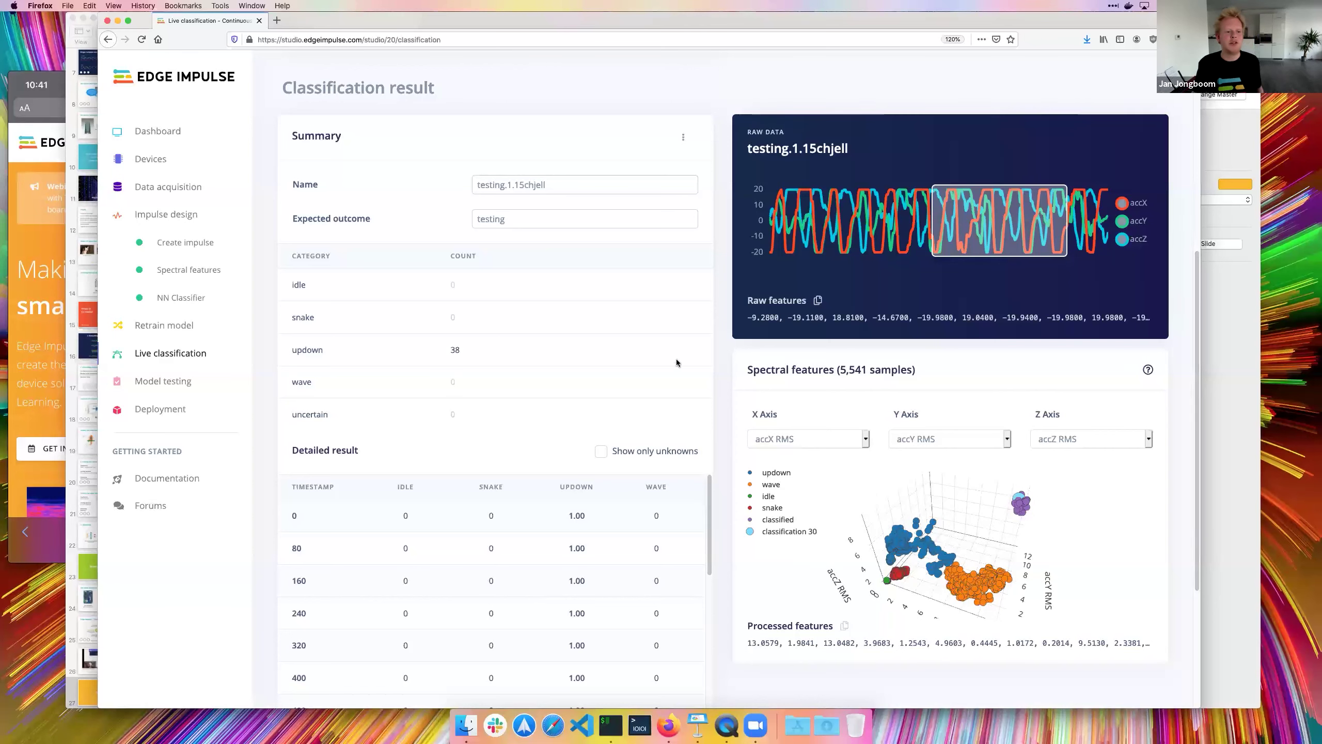
Add a K-means Anomaly Detection learning block to the impulse and save the impulse
{"action": "left_click", "coordinate": [174, 243]}
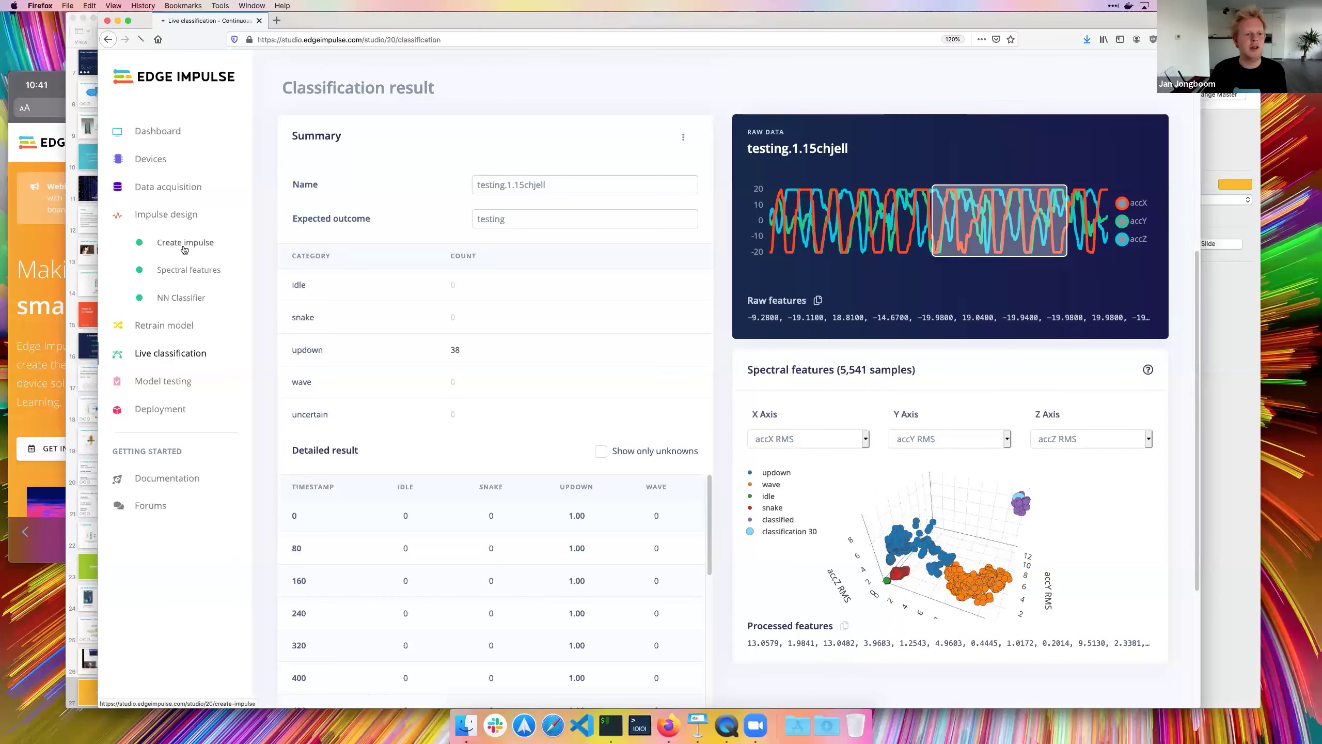
{"action": "left_click", "coordinate": [869, 437]}
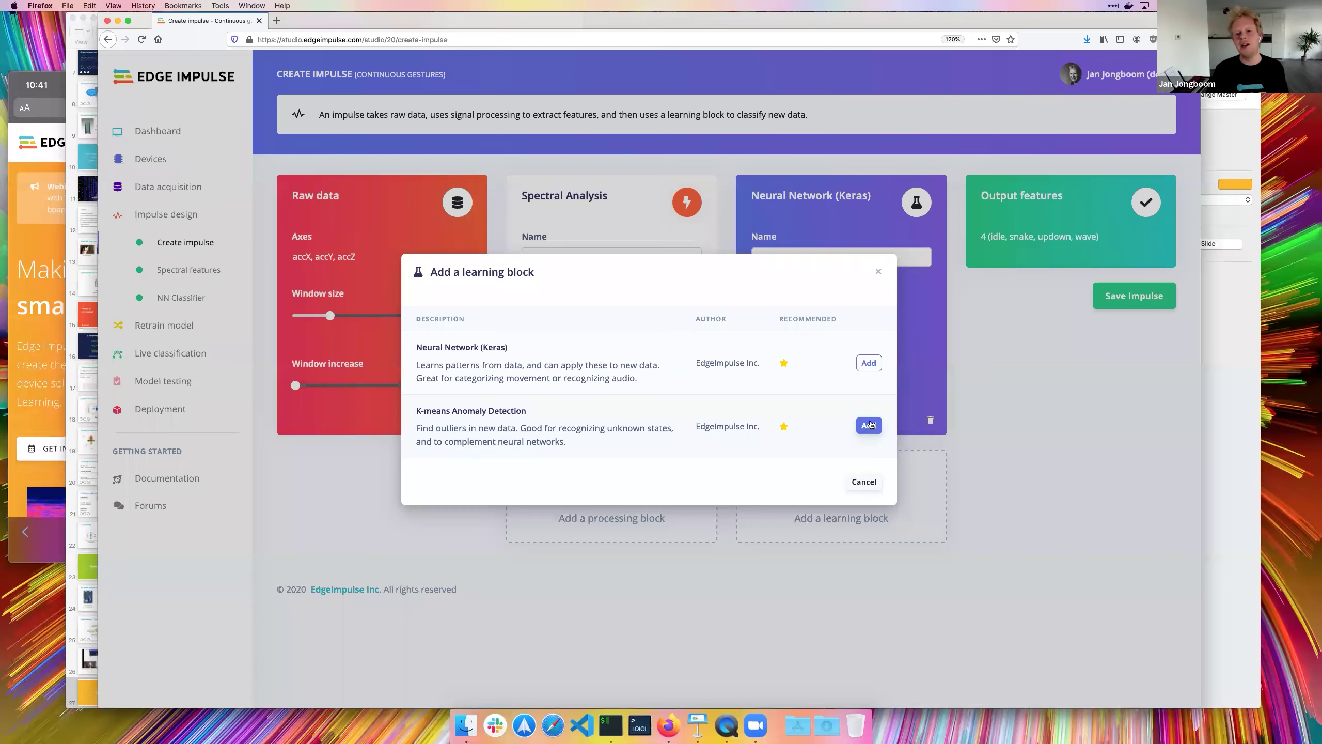
{"action": "left_click", "coordinate": [868, 425]}
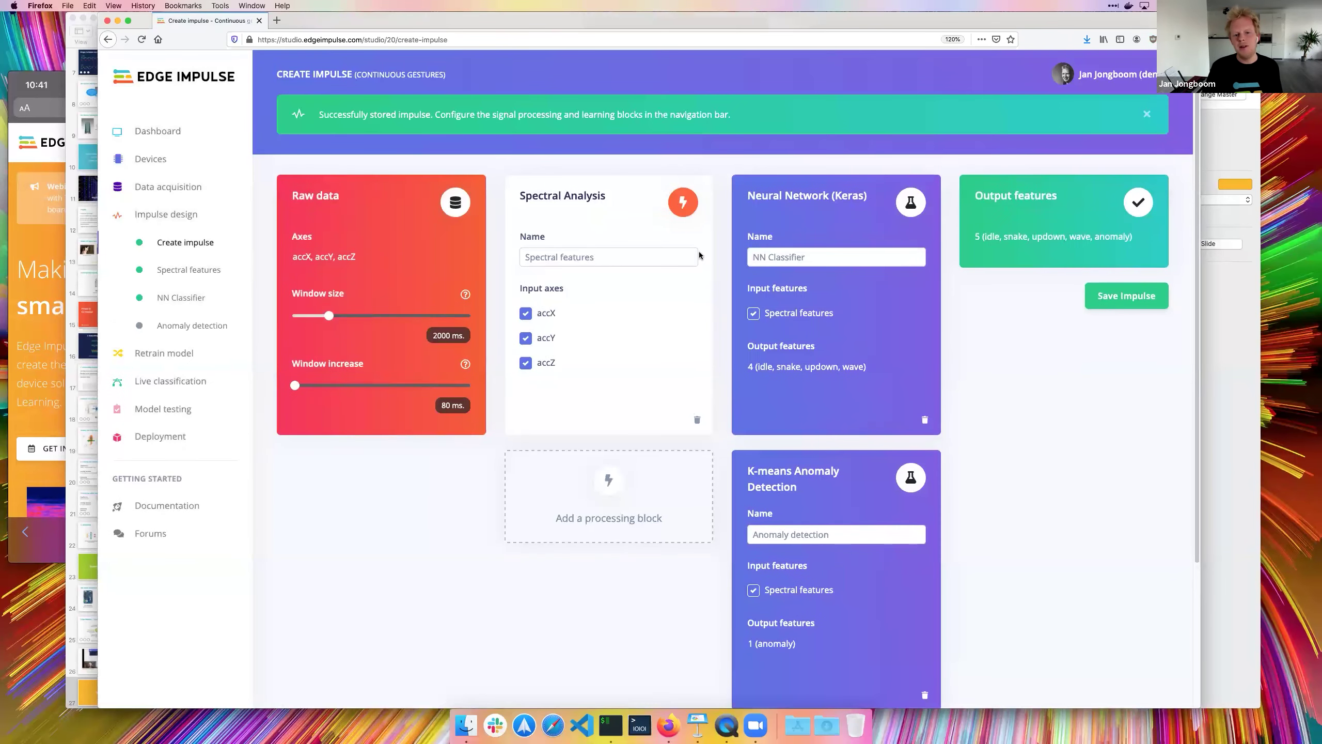
Select the accX RMS, accY RMS and accZ RMS axes for the anomaly detection block and train it
{"action": "left_click", "coordinate": [172, 326]}
{"action": "left_click", "coordinate": [329, 322]}
{"action": "left_click", "coordinate": [332, 588]}
{"action": "left_click", "coordinate": [541, 415]}
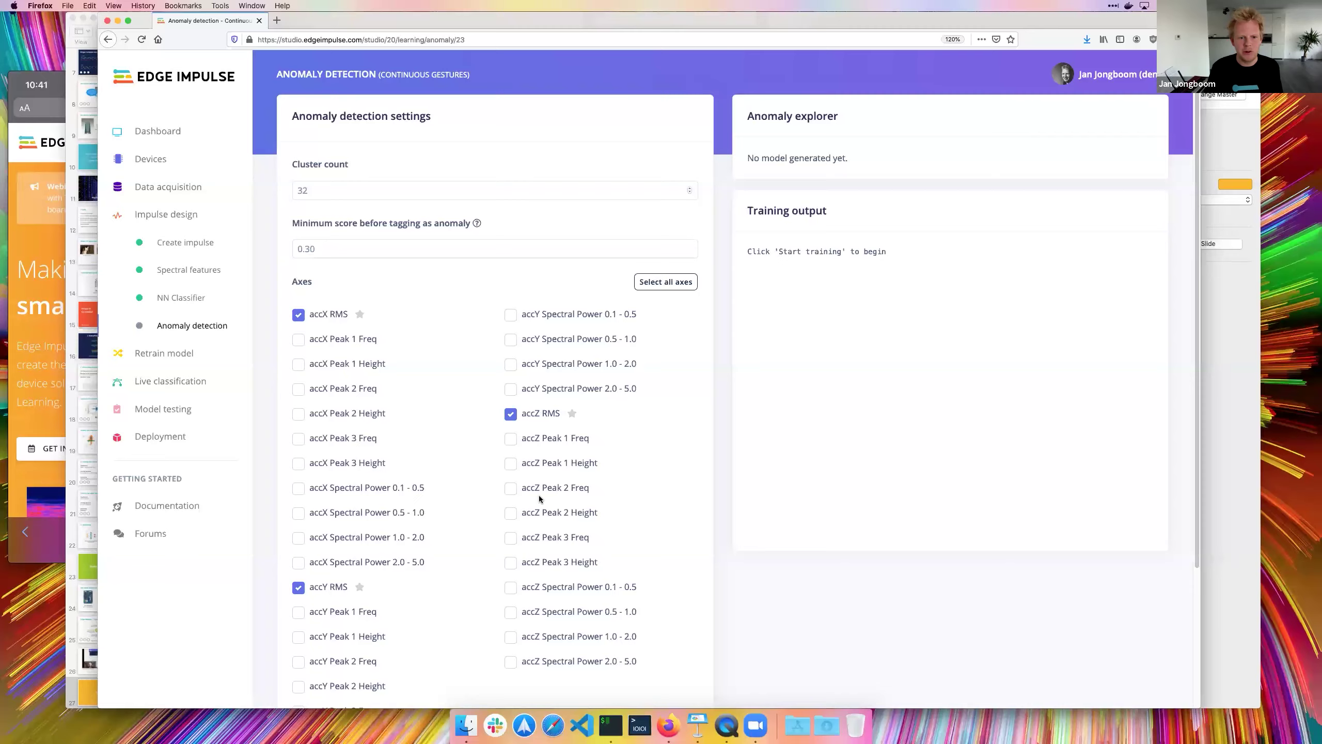
{"action": "scroll", "coordinate": [539, 495], "scroll_direction": "down", "scroll_amount": 5}
{"action": "left_click", "coordinate": [657, 636]}
{"action": "scroll", "coordinate": [715, 424], "scroll_direction": "up", "scroll_amount": 3}
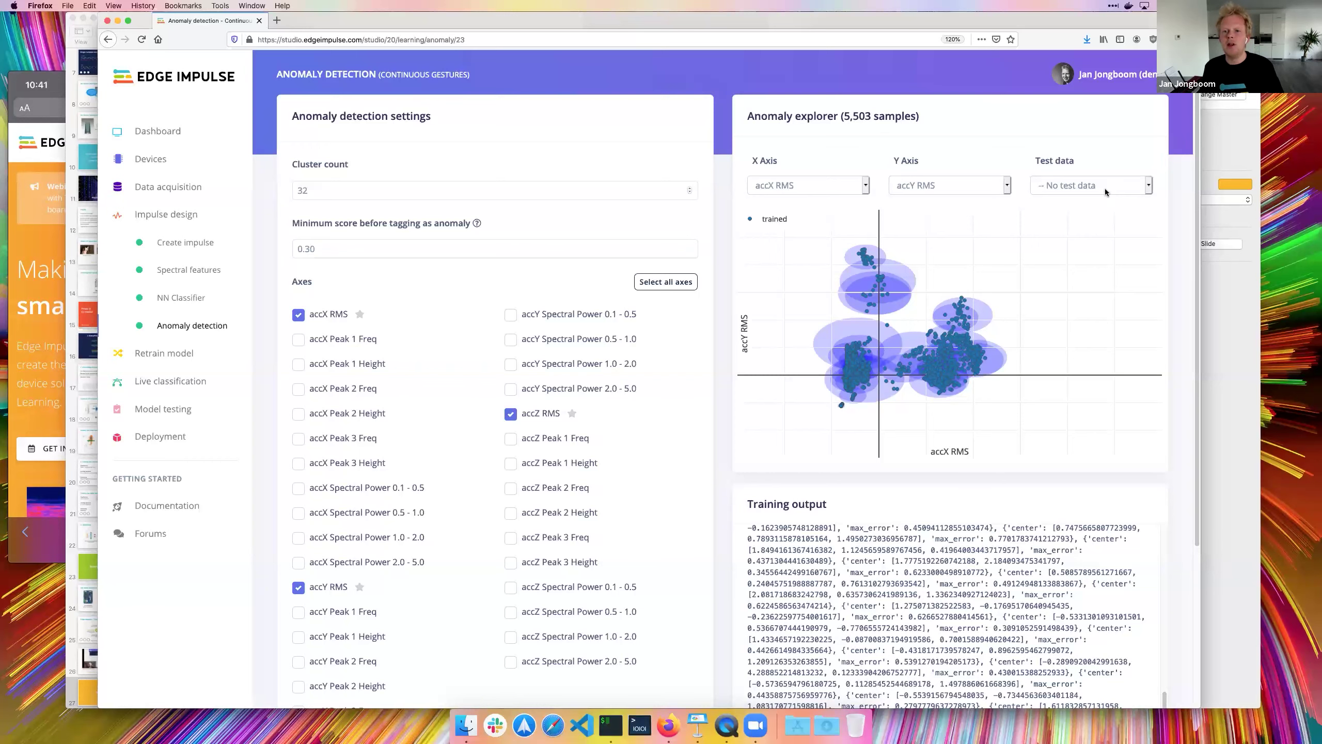
Overlay the test sample testing.0.15chi85s on the trained clusters in the anomaly explorer
{"action": "left_click", "coordinate": [1088, 187]}
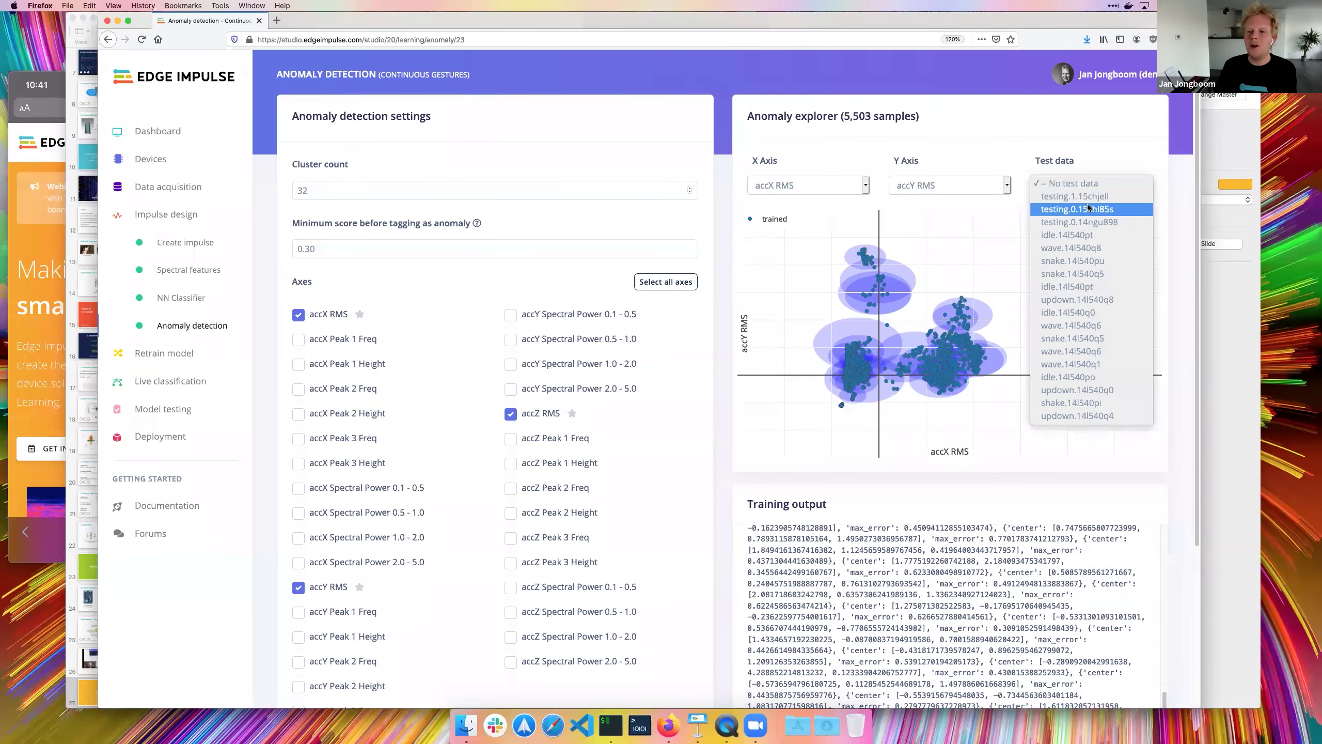
{"action": "left_click", "coordinate": [1088, 210]}
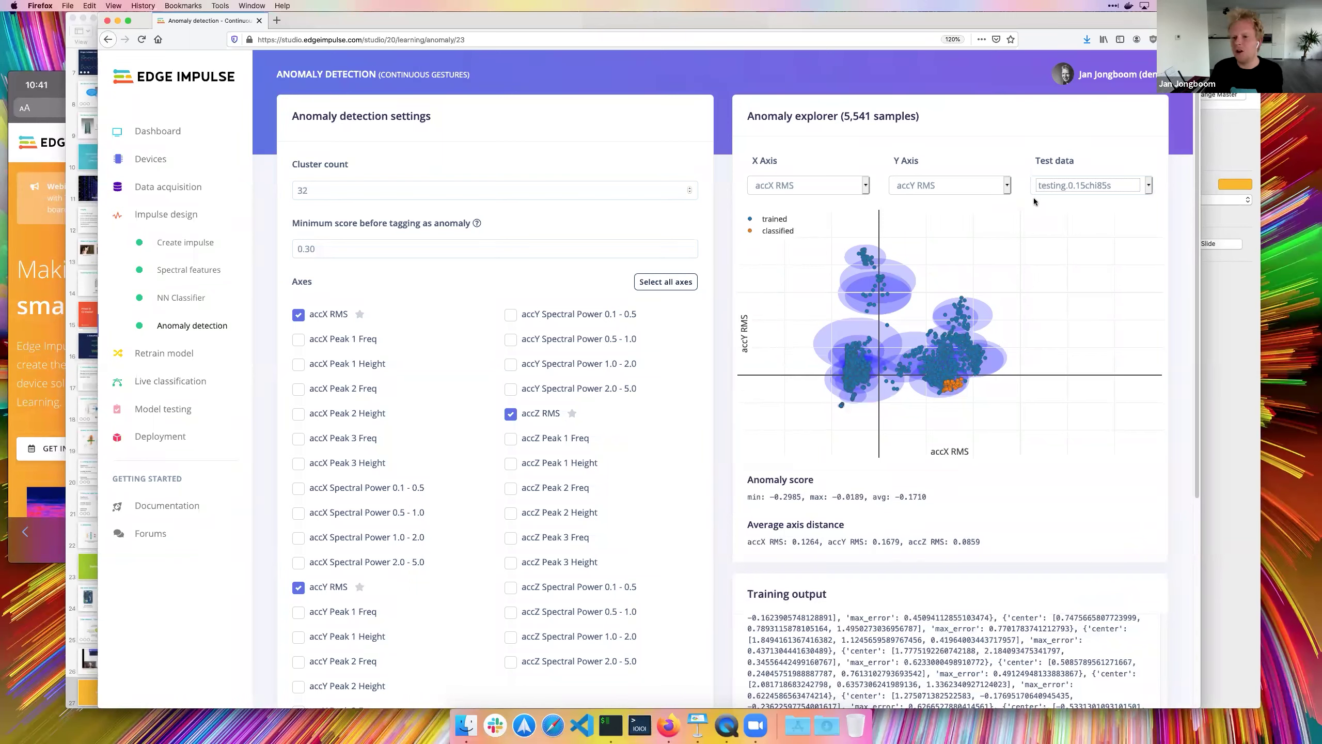
{"action": "left_click", "coordinate": [1080, 185]}
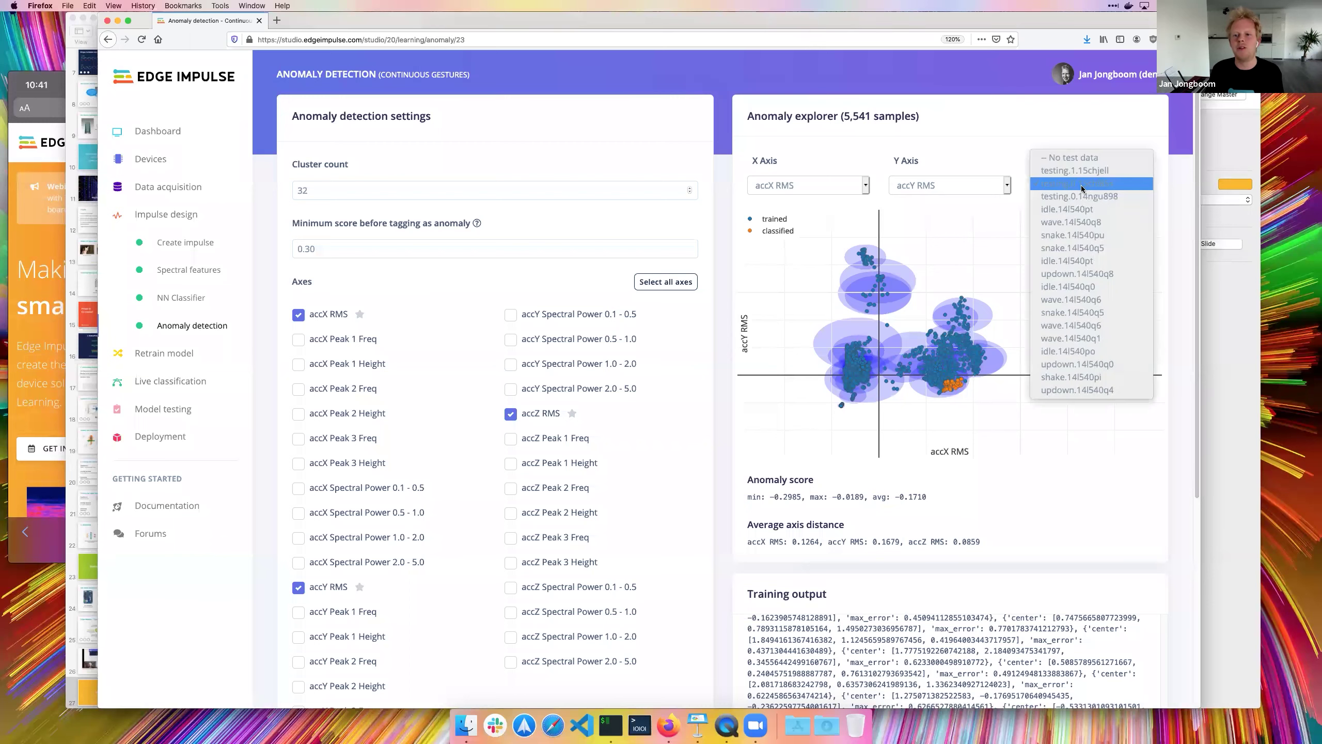
{"action": "left_click", "coordinate": [396, 296]}
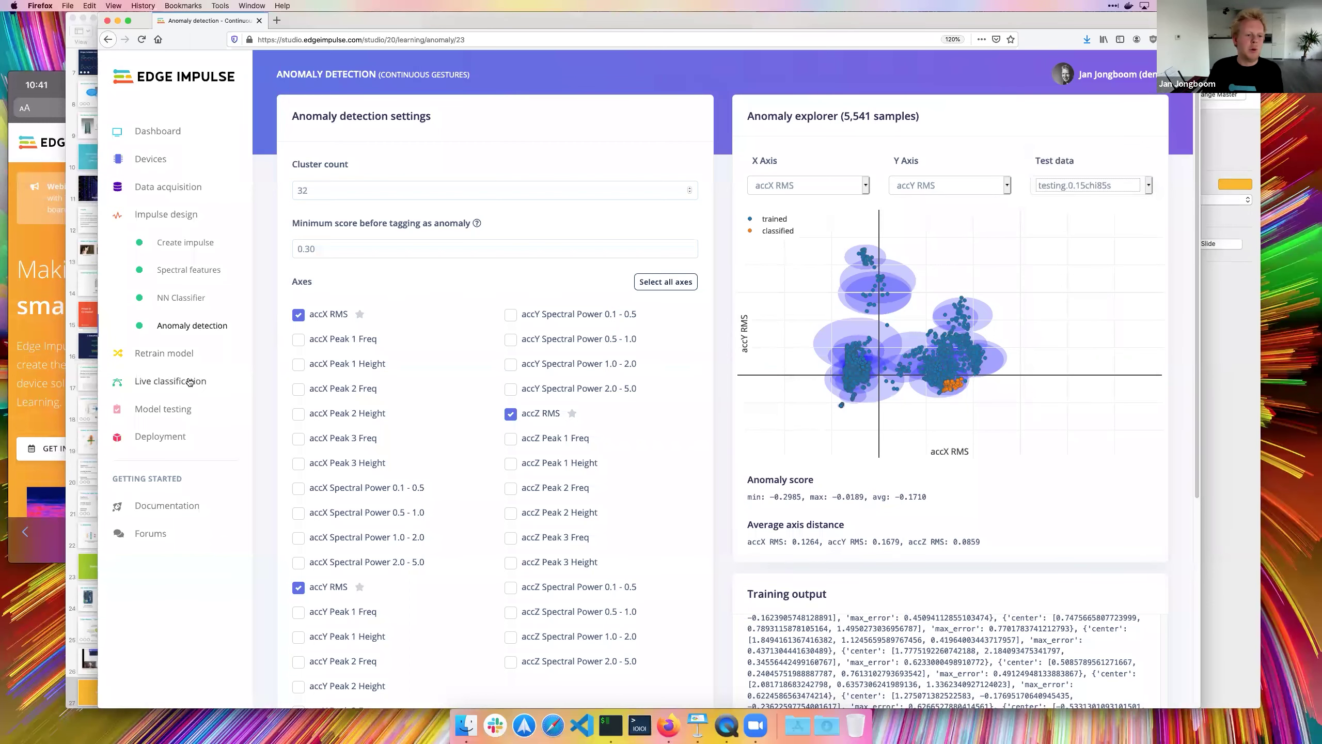
Record a 5000 ms live classification sample from the built-in accelerometer at 62.5Hz and inspect its updown and anomaly results
{"action": "left_click", "coordinate": [171, 381]}
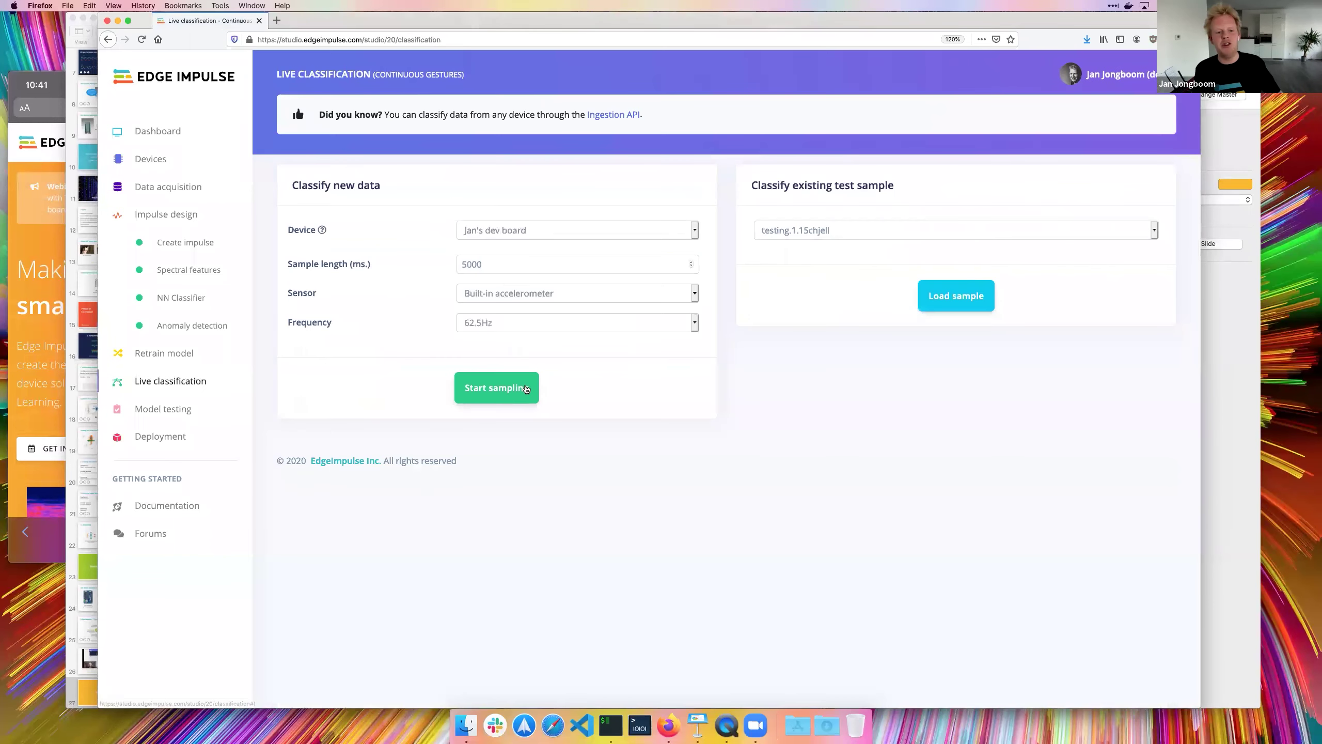
{"action": "left_click", "coordinate": [525, 387]}
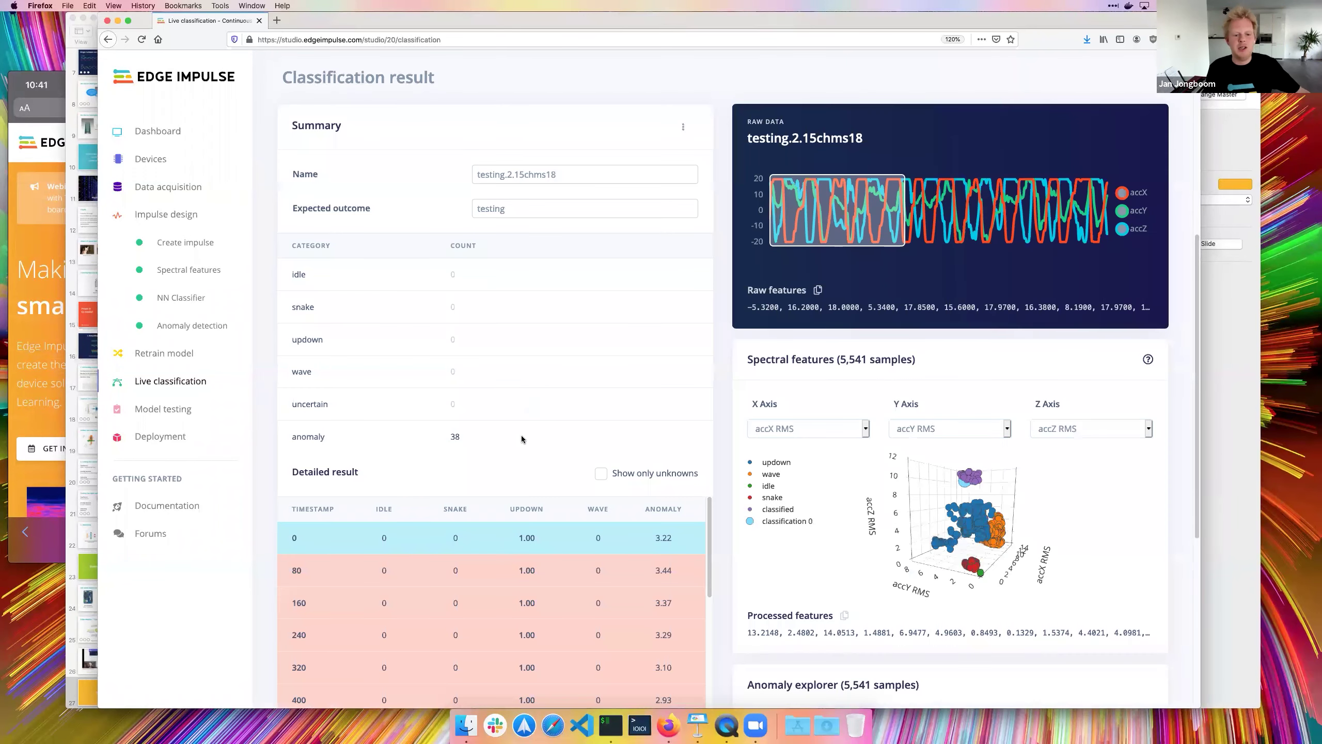
{"action": "left_click_drag", "start_coordinate": [547, 539], "coordinate": [517, 538]}
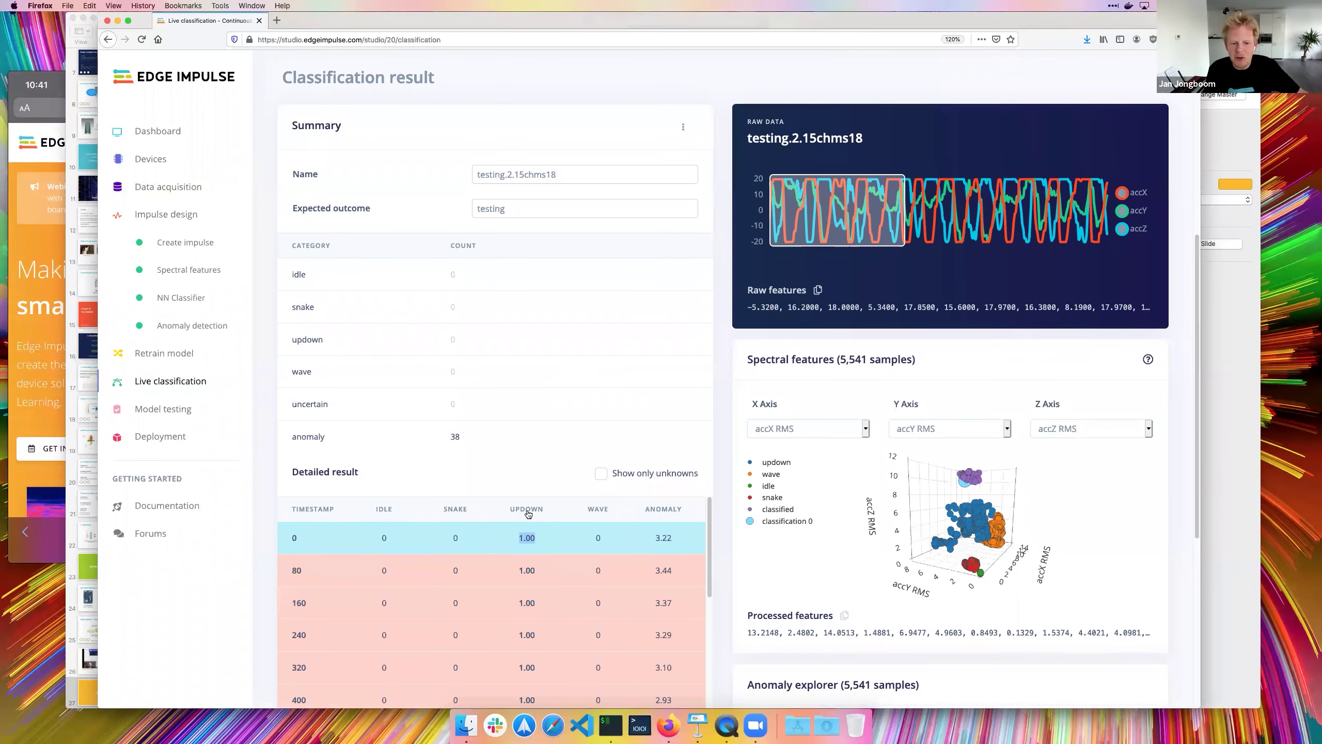
{"action": "left_click_drag", "start_coordinate": [502, 441], "coordinate": [497, 415]}
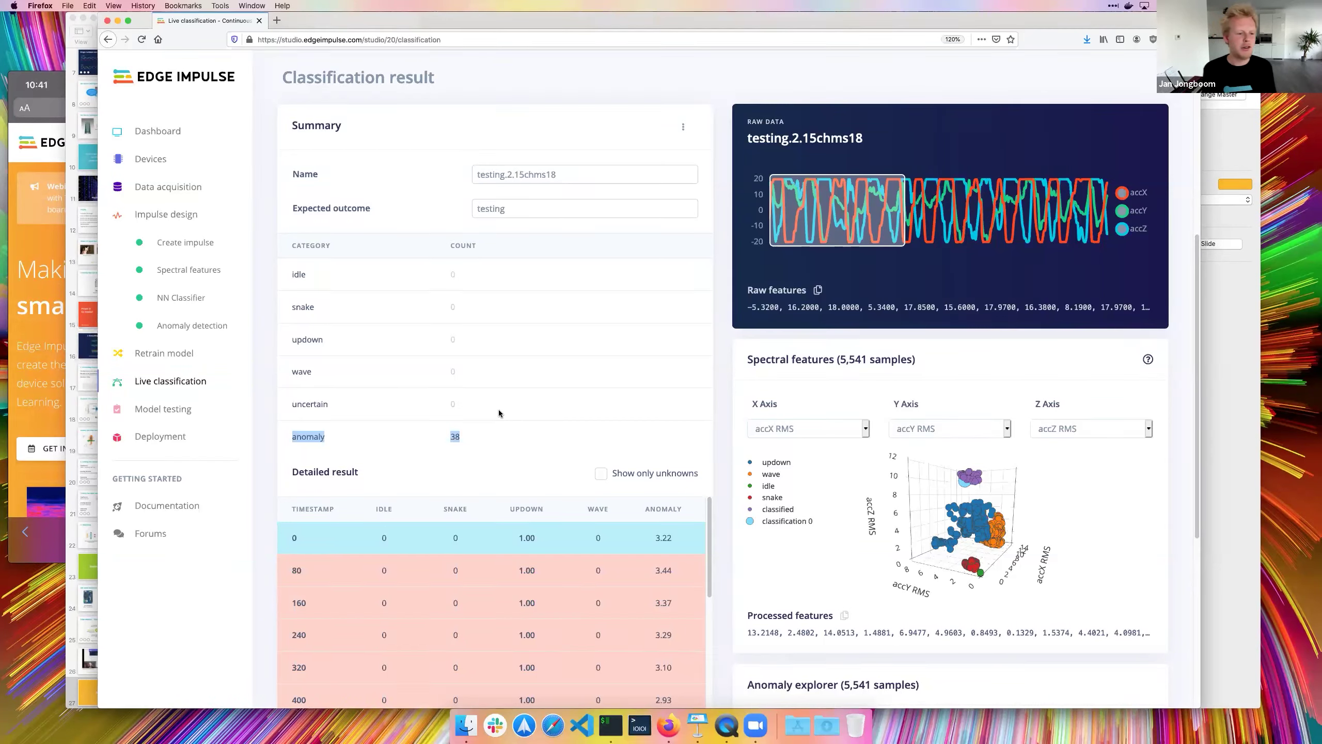
Classify all the test samples in model testing and review the overall accuracy and per-sample results
{"action": "left_click", "coordinate": [180, 408]}
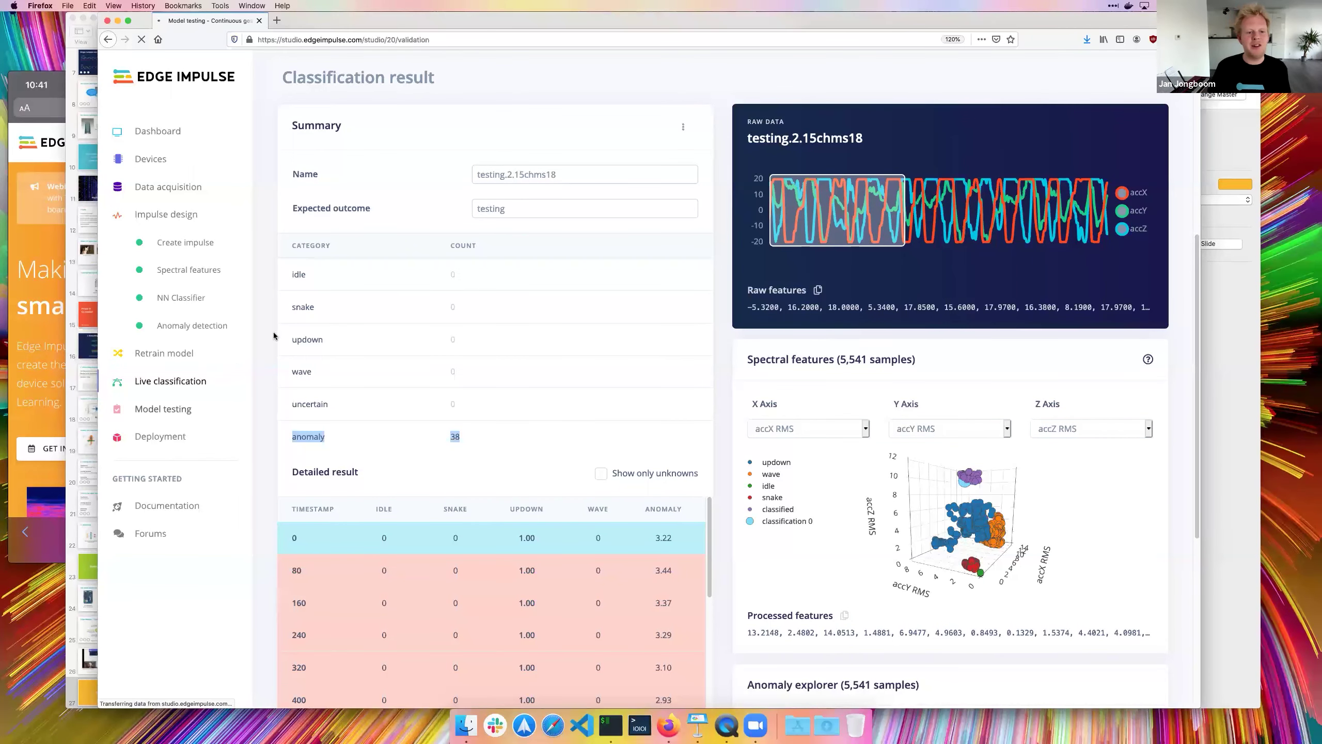
{"action": "left_click", "coordinate": [296, 291]}
{"action": "left_click", "coordinate": [322, 260]}
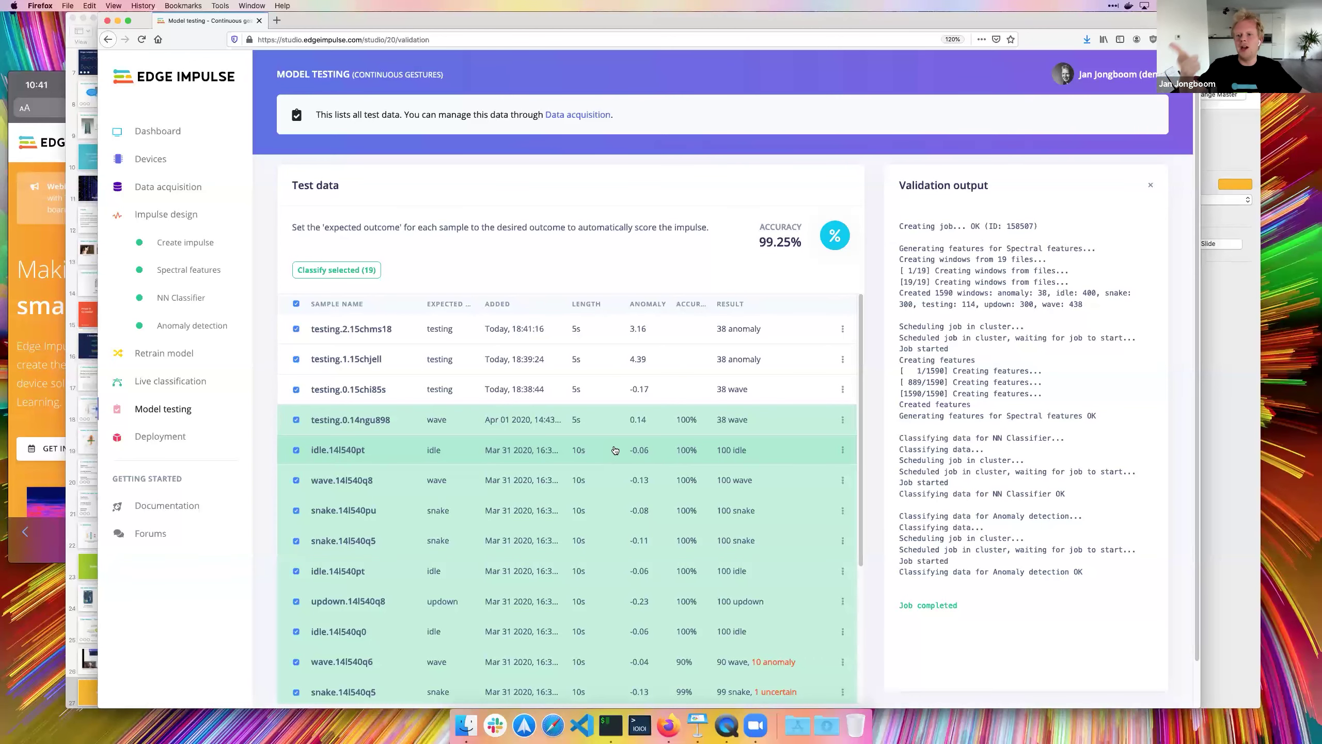
{"action": "scroll", "coordinate": [614, 450], "scroll_direction": "down", "scroll_amount": 5}
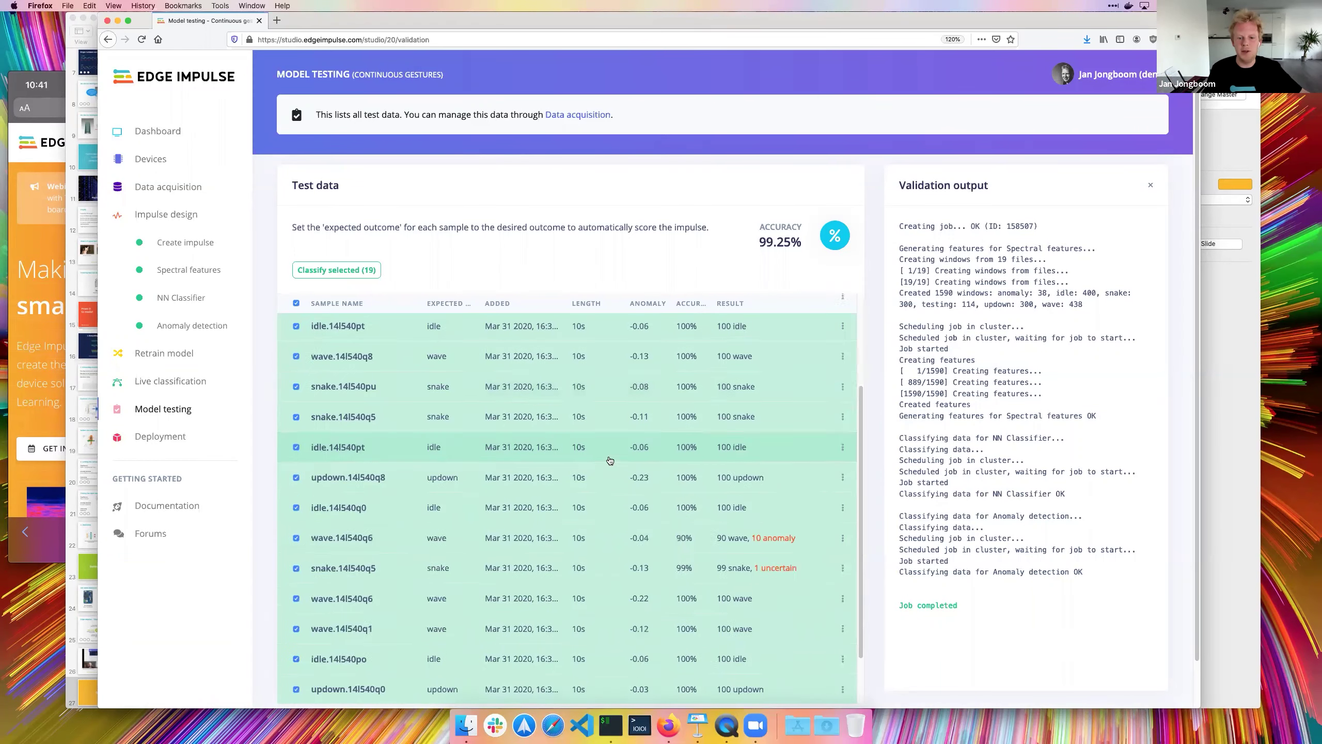
{"action": "left_click_drag", "start_coordinate": [810, 243], "coordinate": [739, 239]}
{"action": "left_click", "coordinate": [739, 239]}
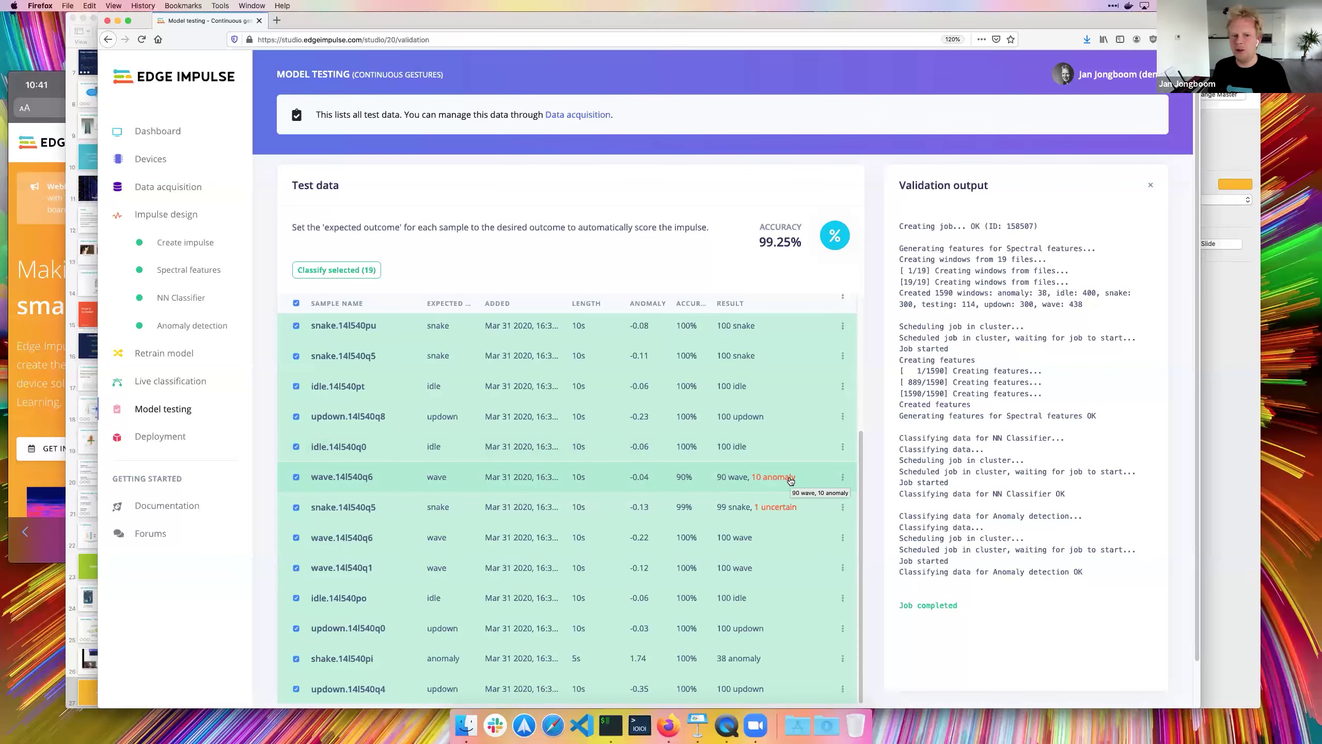
Build the on-device model as a C++ library with TensorFlow Lite, then download and unpack the archive
{"action": "left_click", "coordinate": [161, 438]}
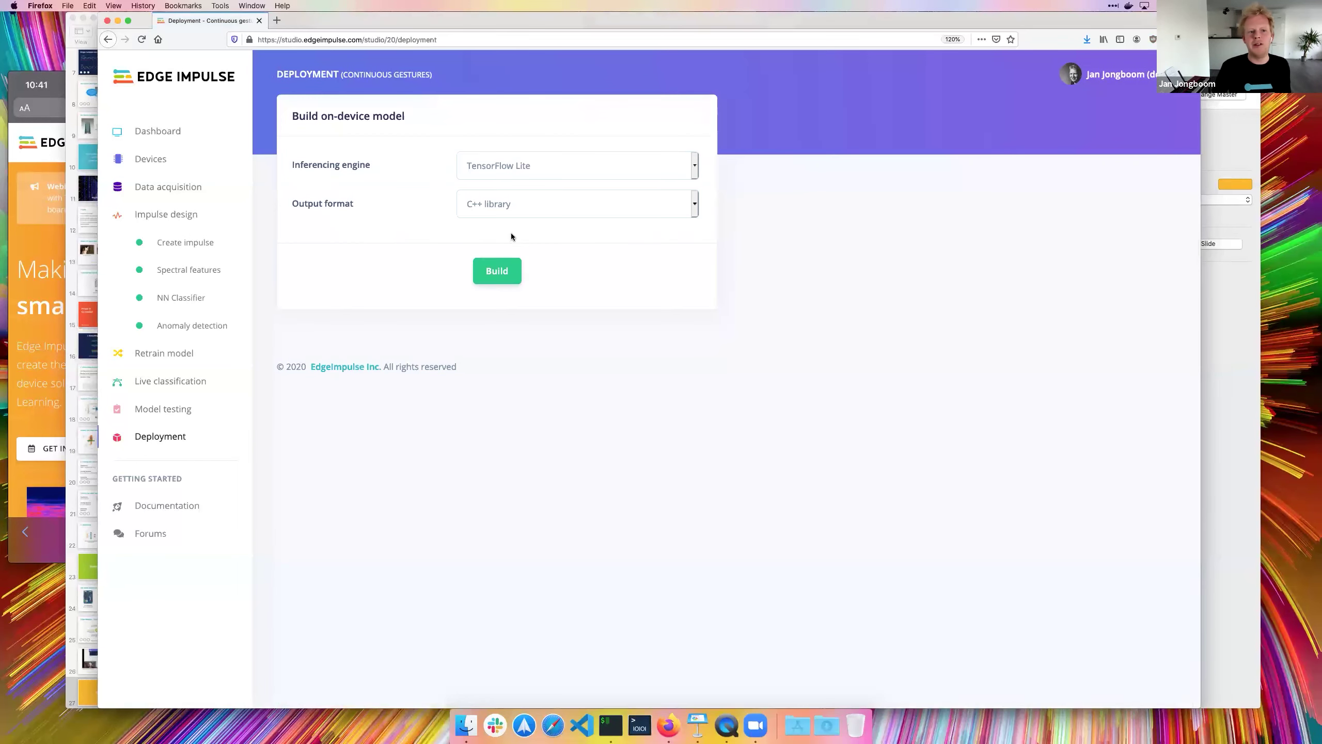
{"action": "left_click", "coordinate": [515, 268]}
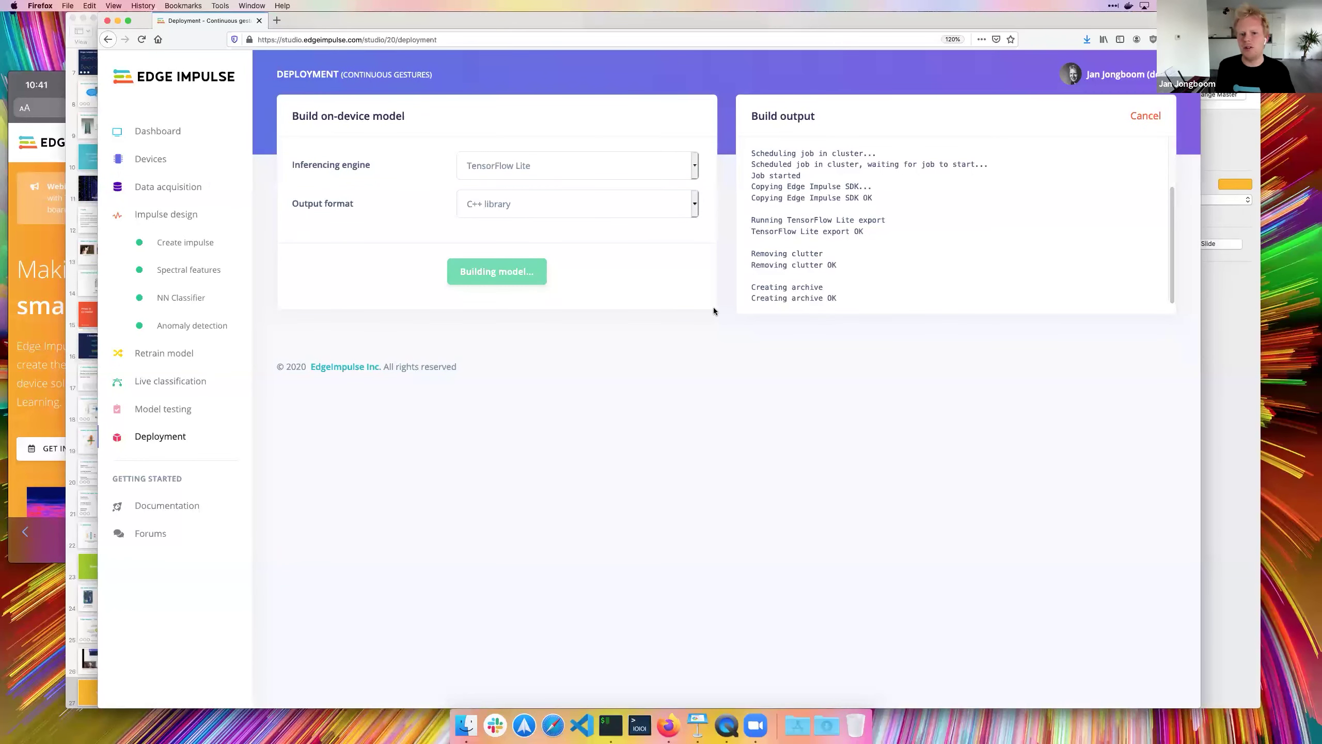
{"action": "left_click", "coordinate": [339, 301]}
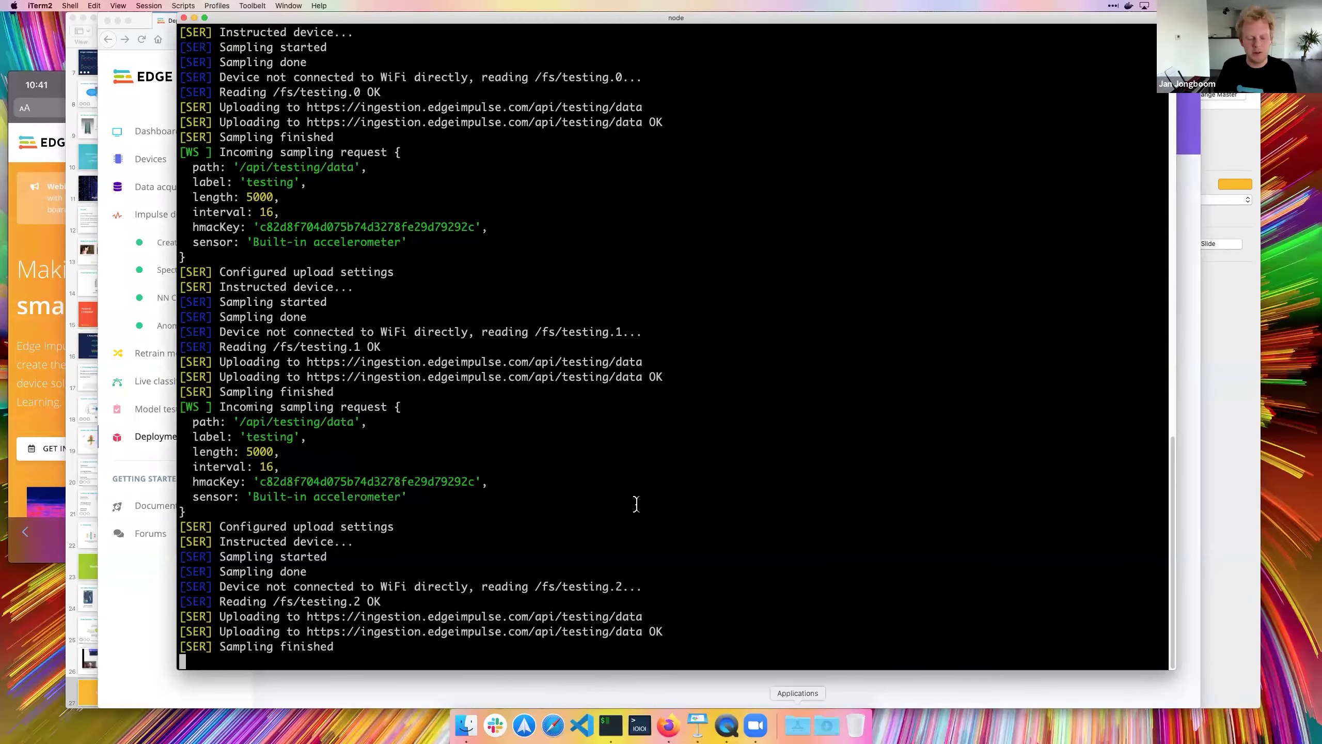
Switch to iTerm2, list the unpacked deployment folder with ls -al in a new tab and inspect its subfolders in enlarged text
{"action": "key", "text": "super+t"}
{"action": "left_click", "coordinate": [829, 728]}
{"action": "left_click_drag", "start_coordinate": [833, 646], "coordinate": [564, 378]}
{"action": "key", "text": "ctrl+a"}
{"action": "type", "text": "ls -al"}
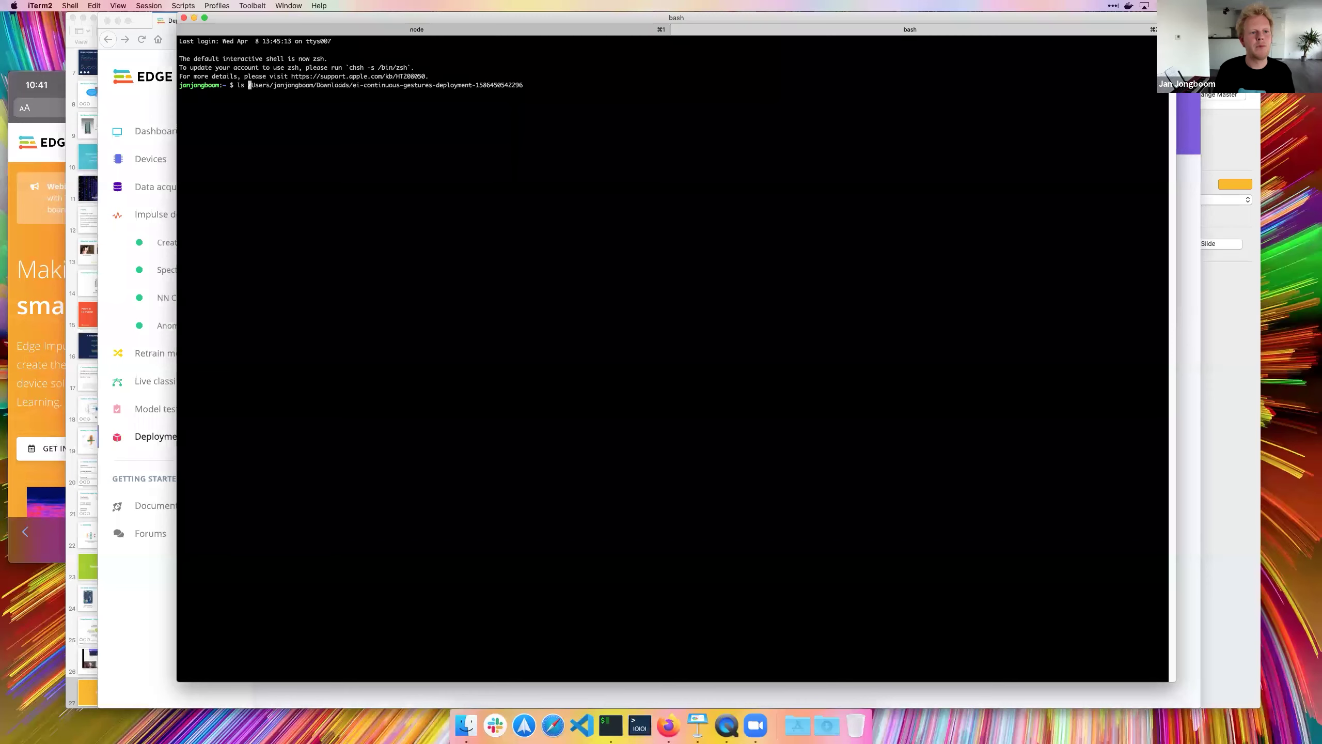
{"action": "key", "text": "Return"}
{"action": "key", "text": "super+plus"}
{"action": "key", "text": "super+plus"}
{"action": "key", "text": "super+plus"}
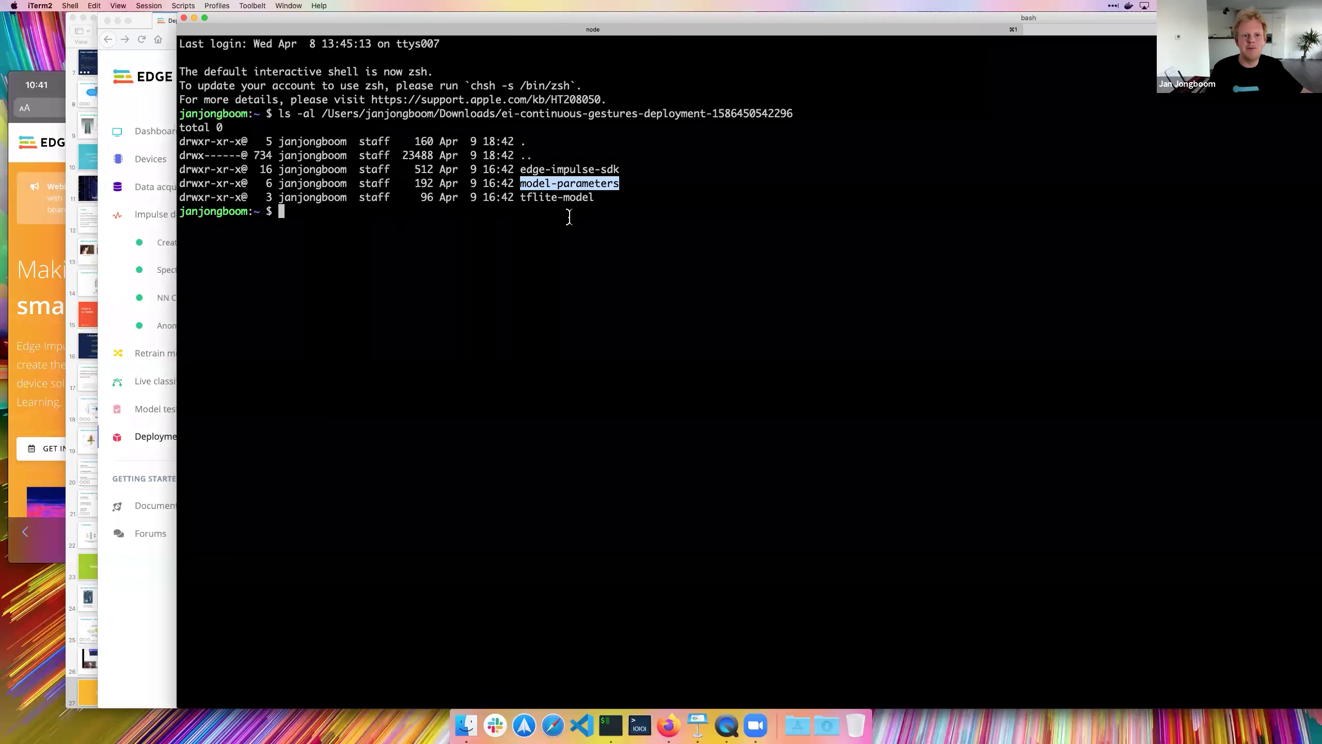
{"action": "double_click", "coordinate": [565, 198]}
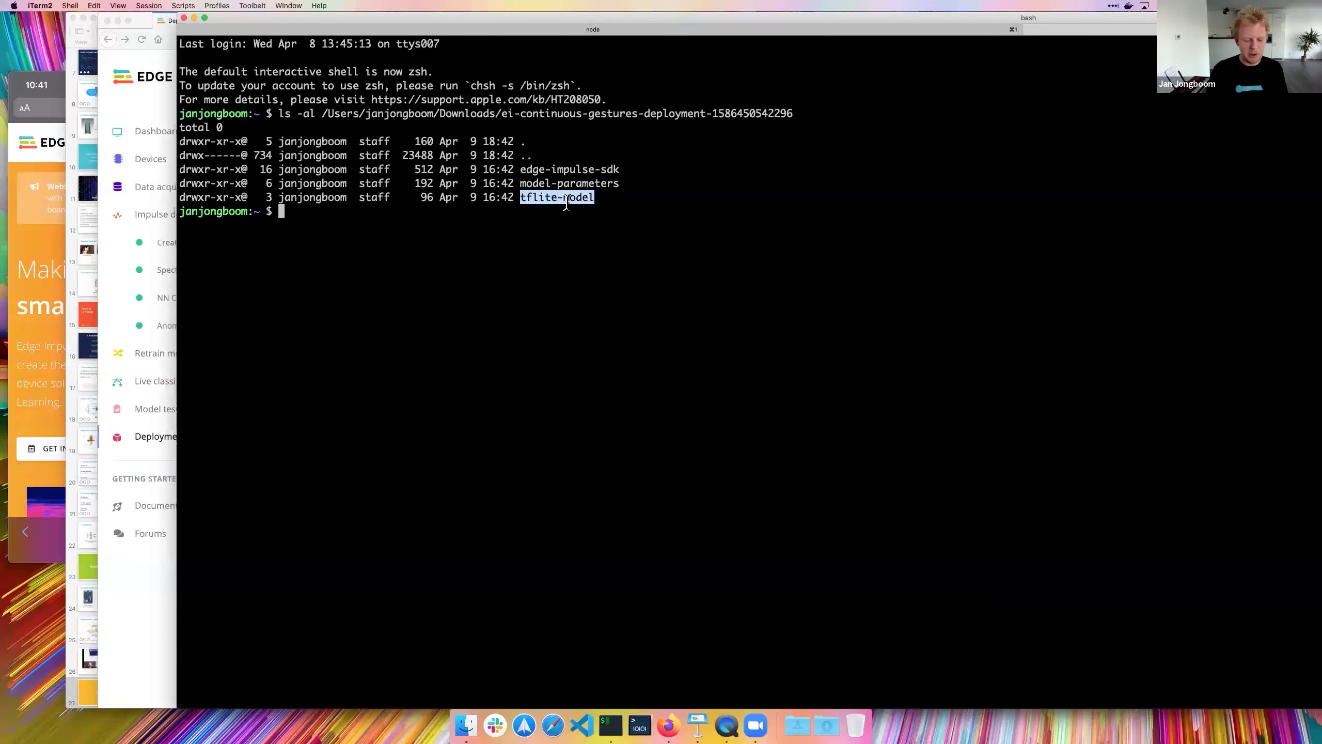
{"action": "key", "text": "cmd+h"}
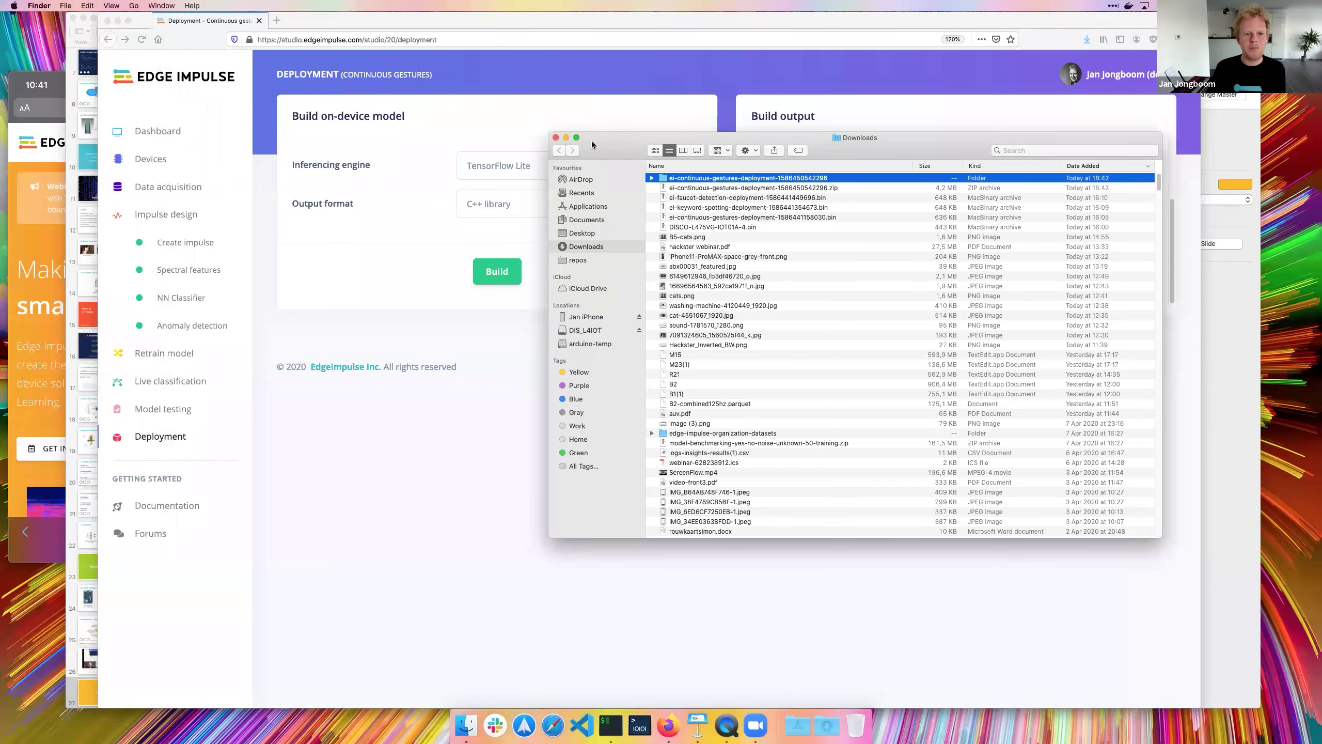
Build the deployment with output format Binary (DISCO-L475VG-IOT01A) and download the resulting .bin file
{"action": "left_click", "coordinate": [508, 208]}
{"action": "left_click", "coordinate": [583, 263]}
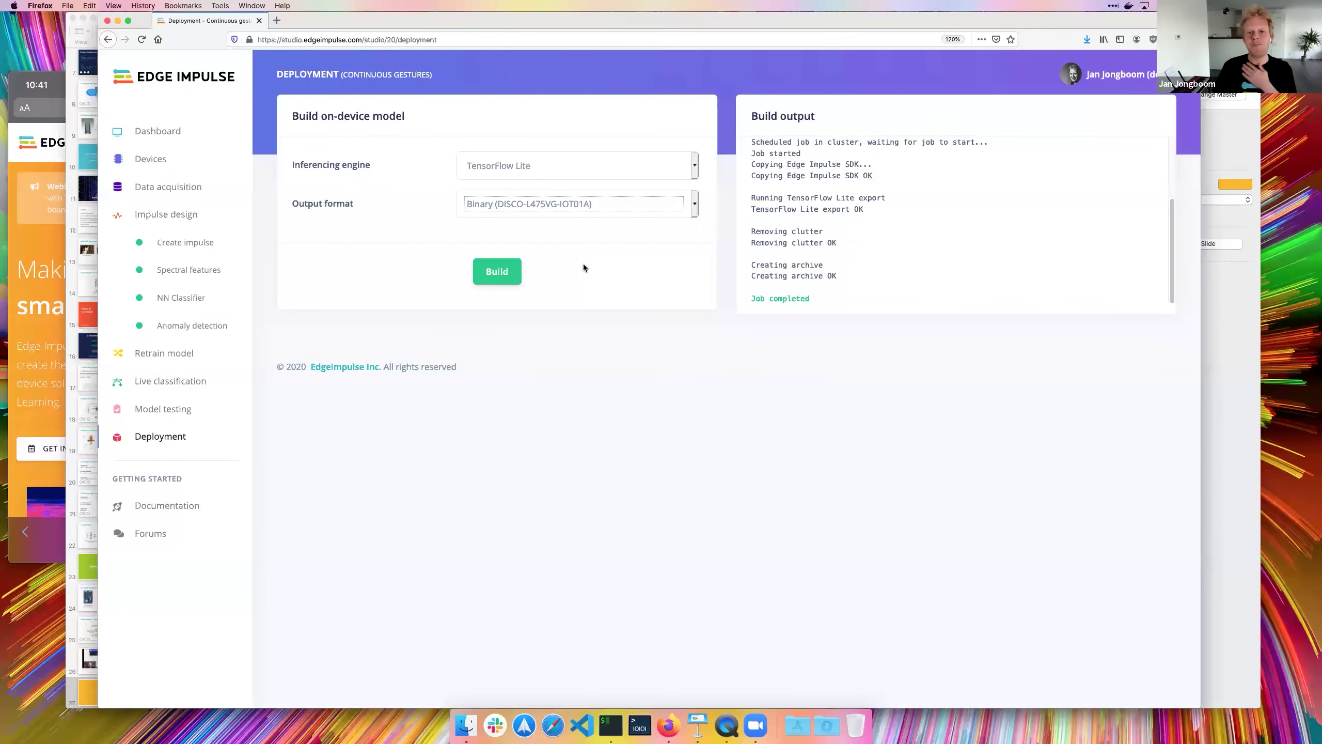
{"action": "key", "text": "Tab"}
{"action": "key", "text": "Return"}
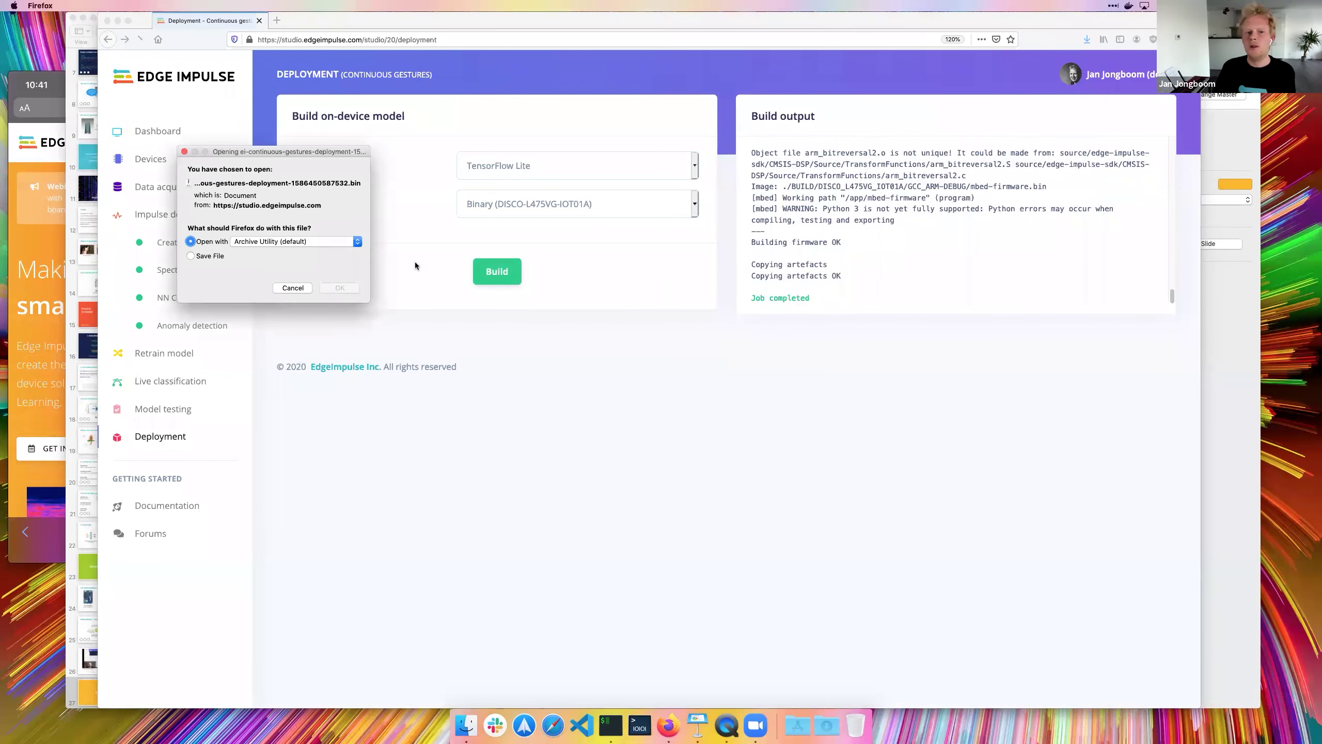
{"action": "left_click", "coordinate": [338, 289]}
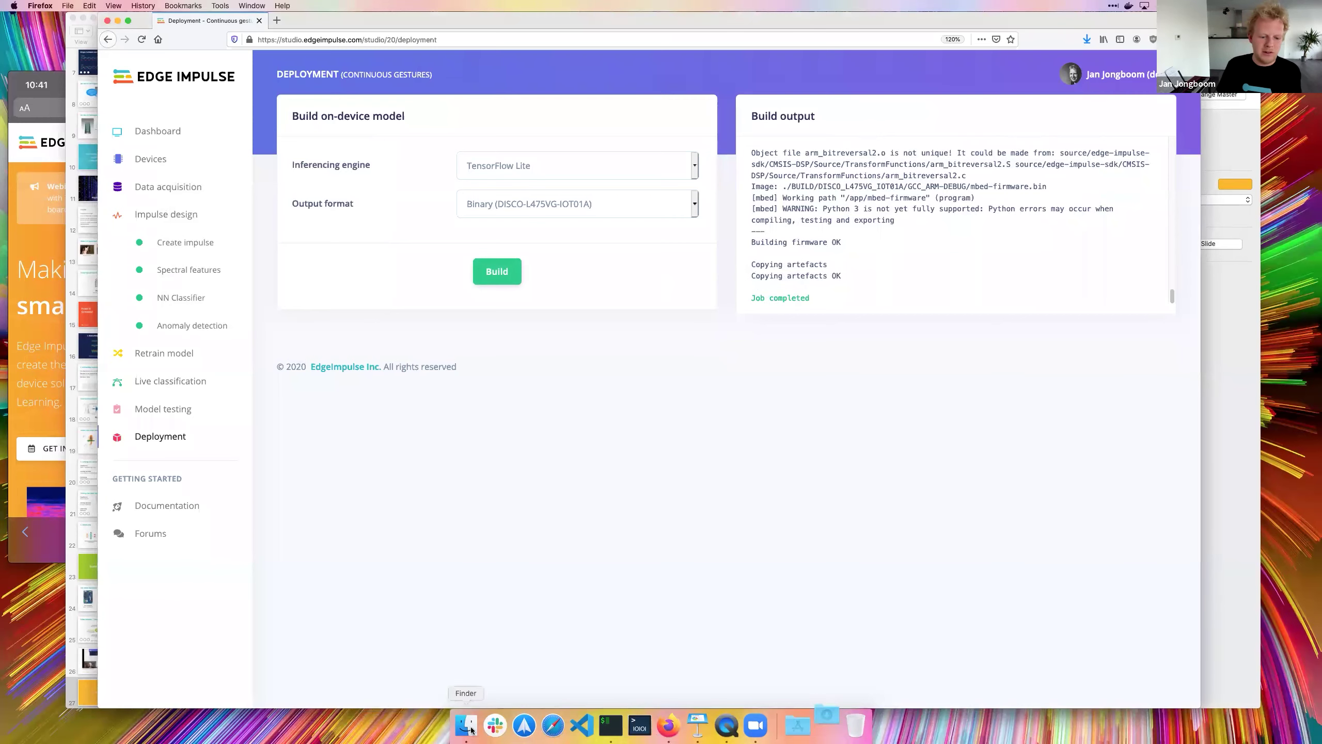
Copy the newly downloaded ei-continuous-gestures-deployment .bin file from Downloads onto the DIS_L4IOT drive in Finder
{"action": "left_click", "coordinate": [466, 725]}
{"action": "left_click", "coordinate": [828, 726]}
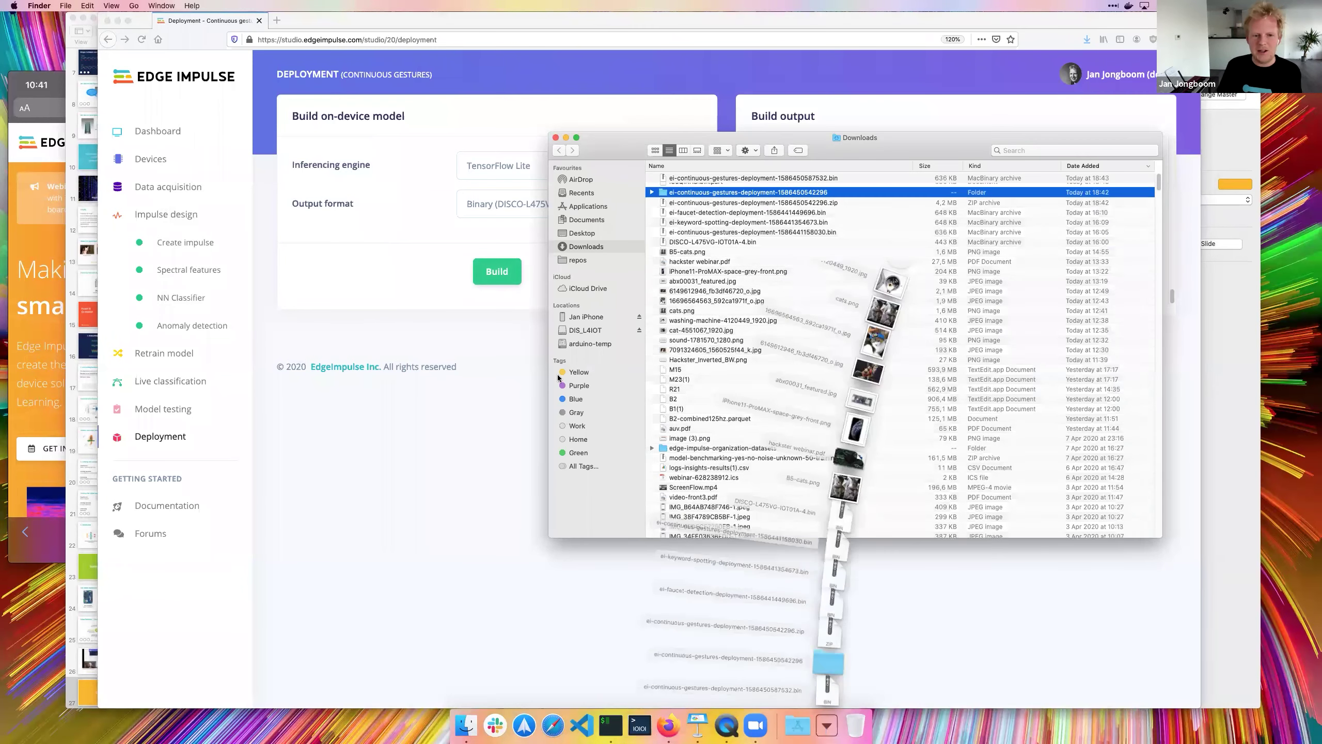
{"action": "left_click_drag", "start_coordinate": [582, 333], "coordinate": [574, 338]}
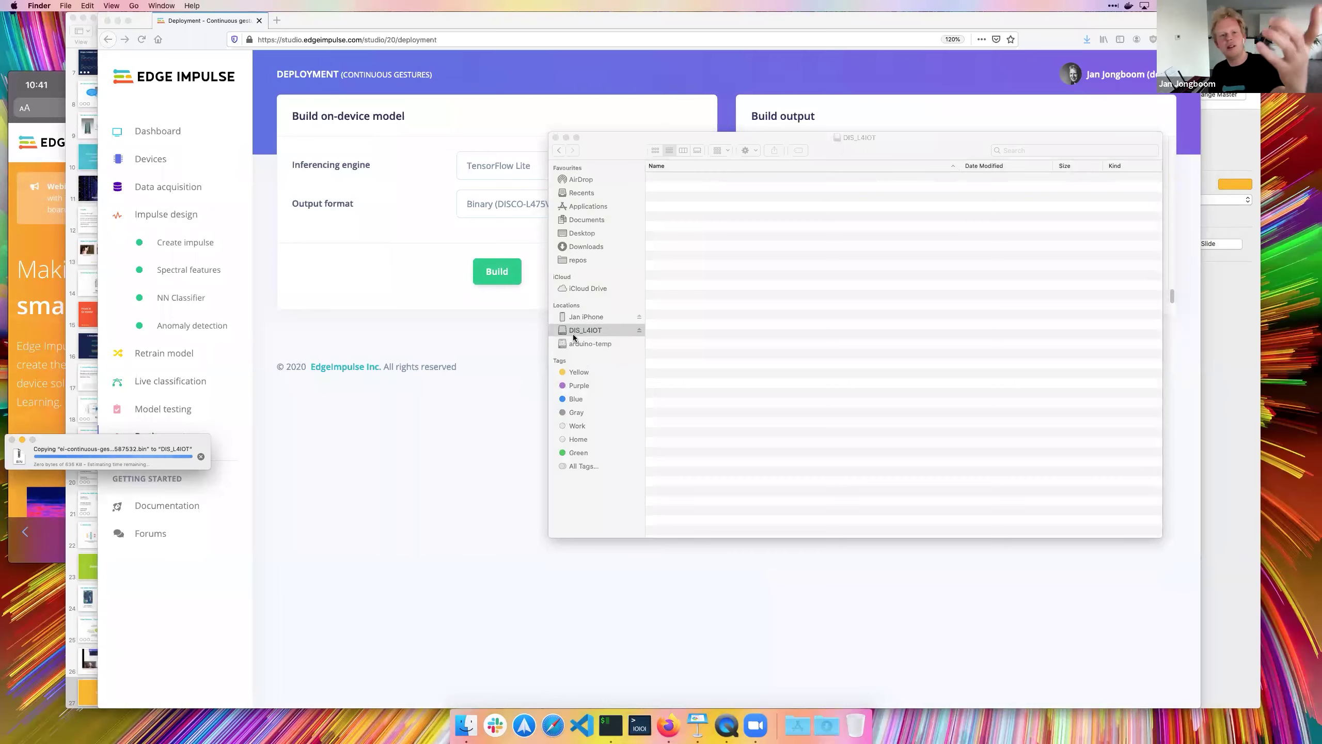
Switch to iTerm2, stop the running node process in the first tab and clear its output
{"action": "left_click", "coordinate": [602, 719]}
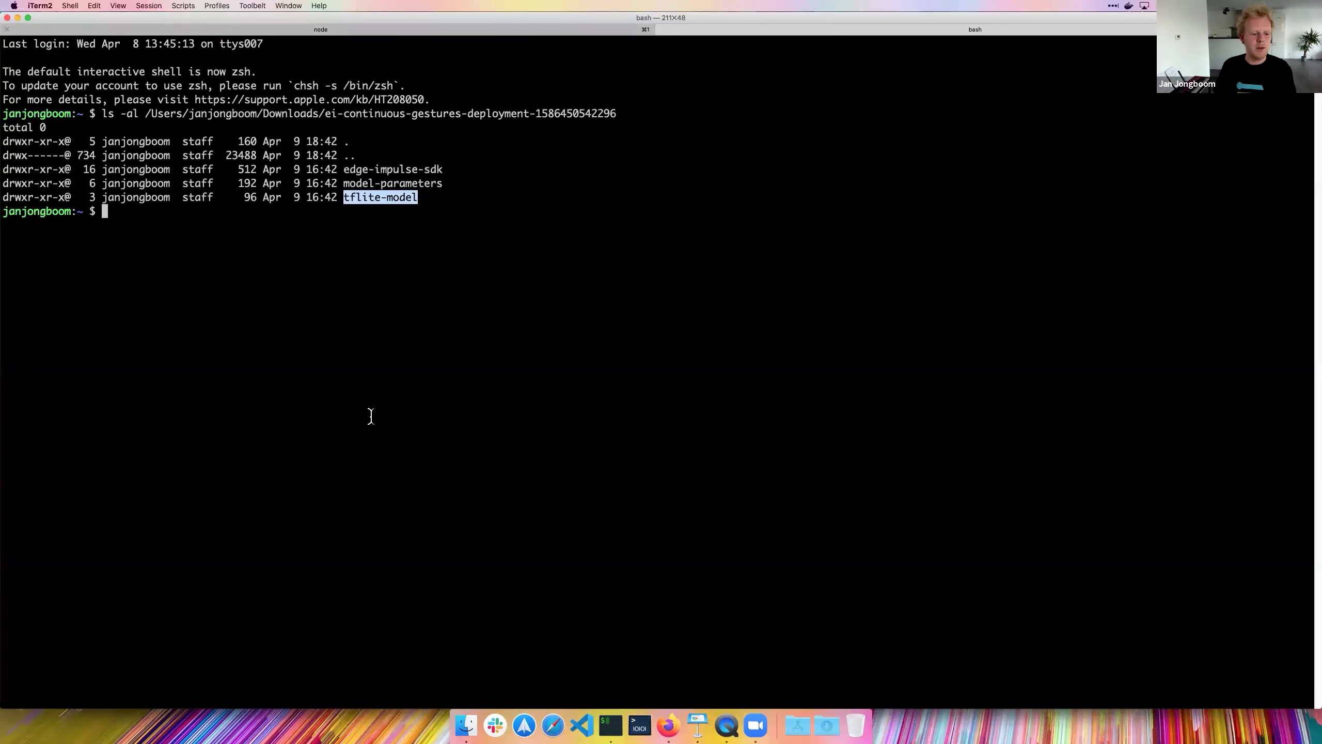
{"action": "key", "text": "super+1"}
{"action": "key", "text": "ctrl+c"}
{"action": "key", "text": "super+k"}
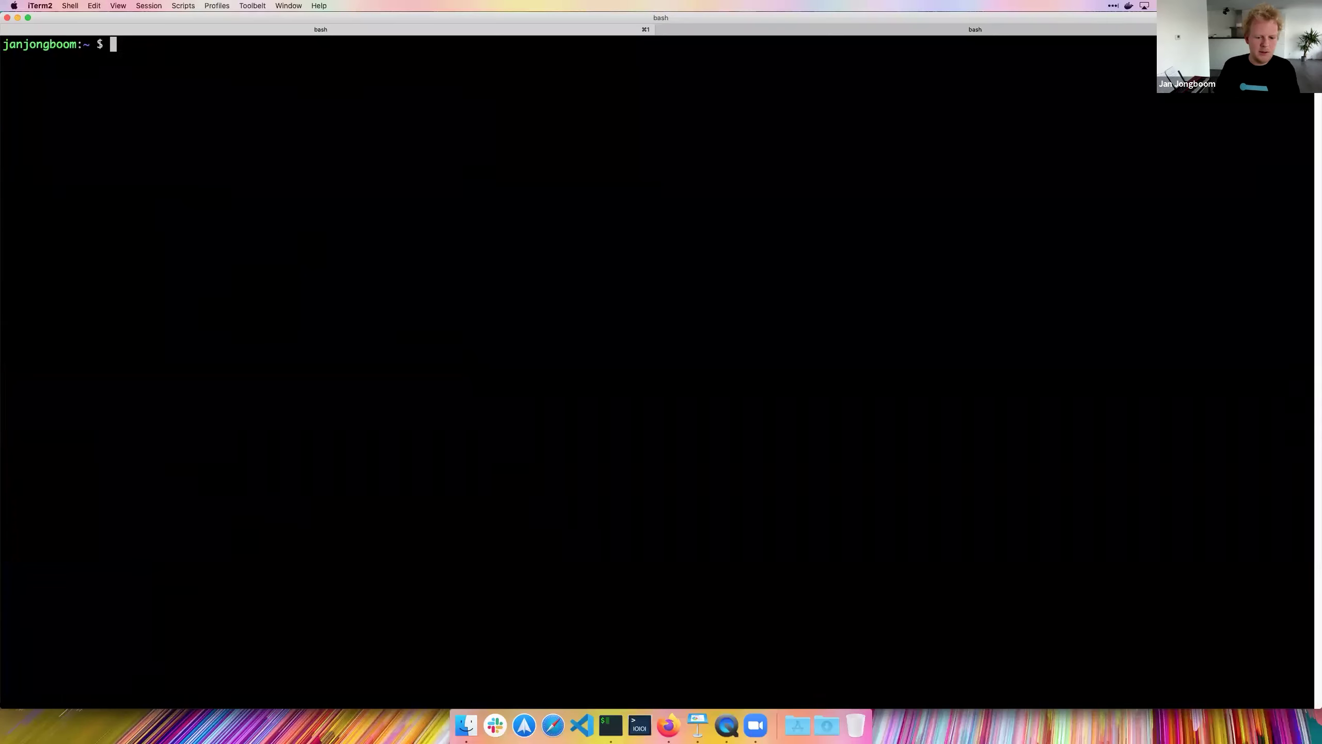
Open the STM32 STLink port in the Serial app, enlarge the terminal text and reposition its window
{"action": "left_click", "coordinate": [640, 724]}
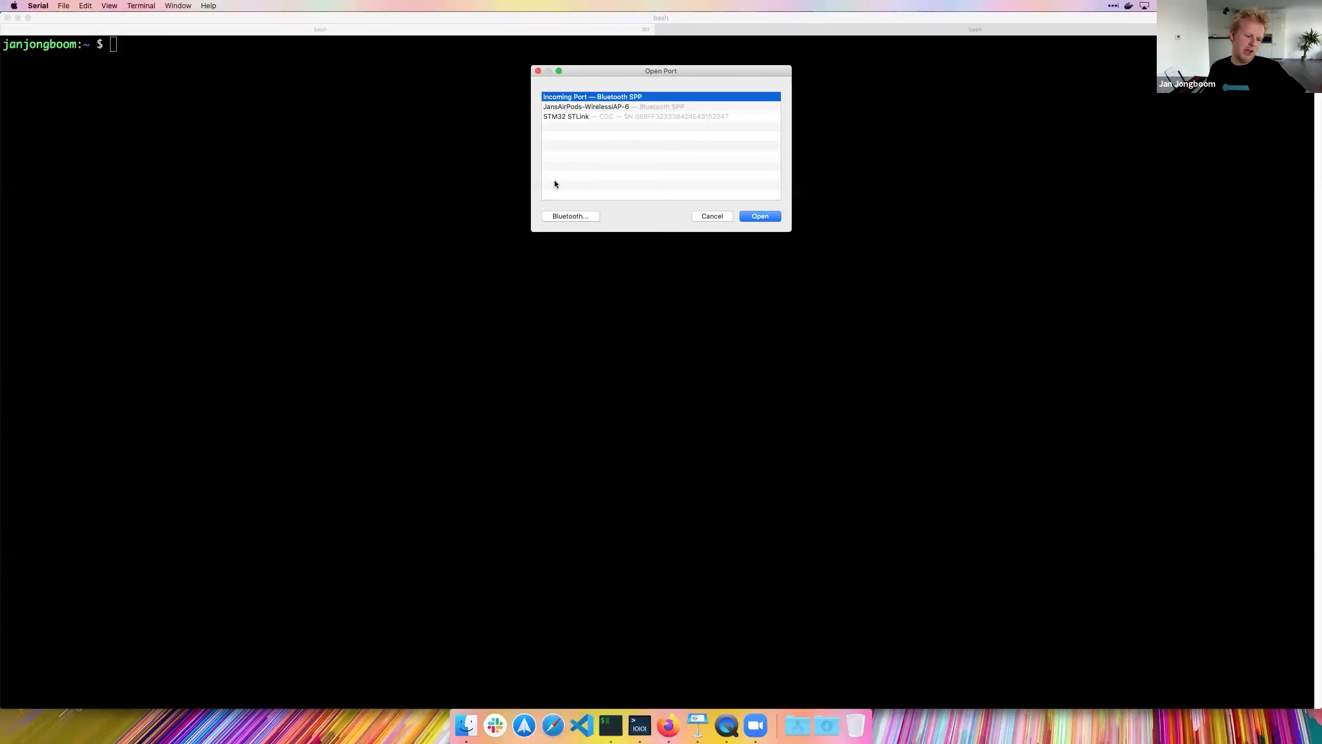
{"action": "double_click", "coordinate": [603, 116]}
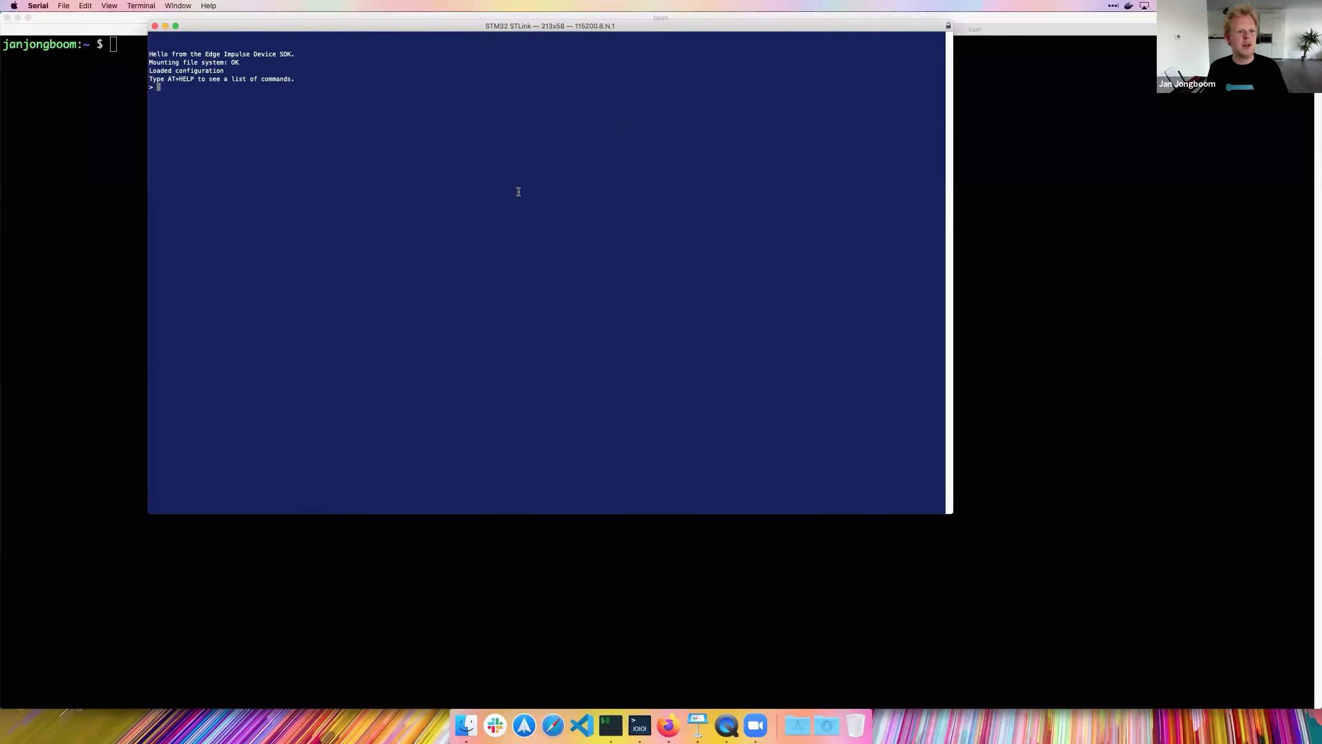
{"action": "key", "text": "super+plus"}
{"action": "key", "text": "super+plus"}
{"action": "key", "text": "super+plus"}
{"action": "key", "text": "super+plus"}
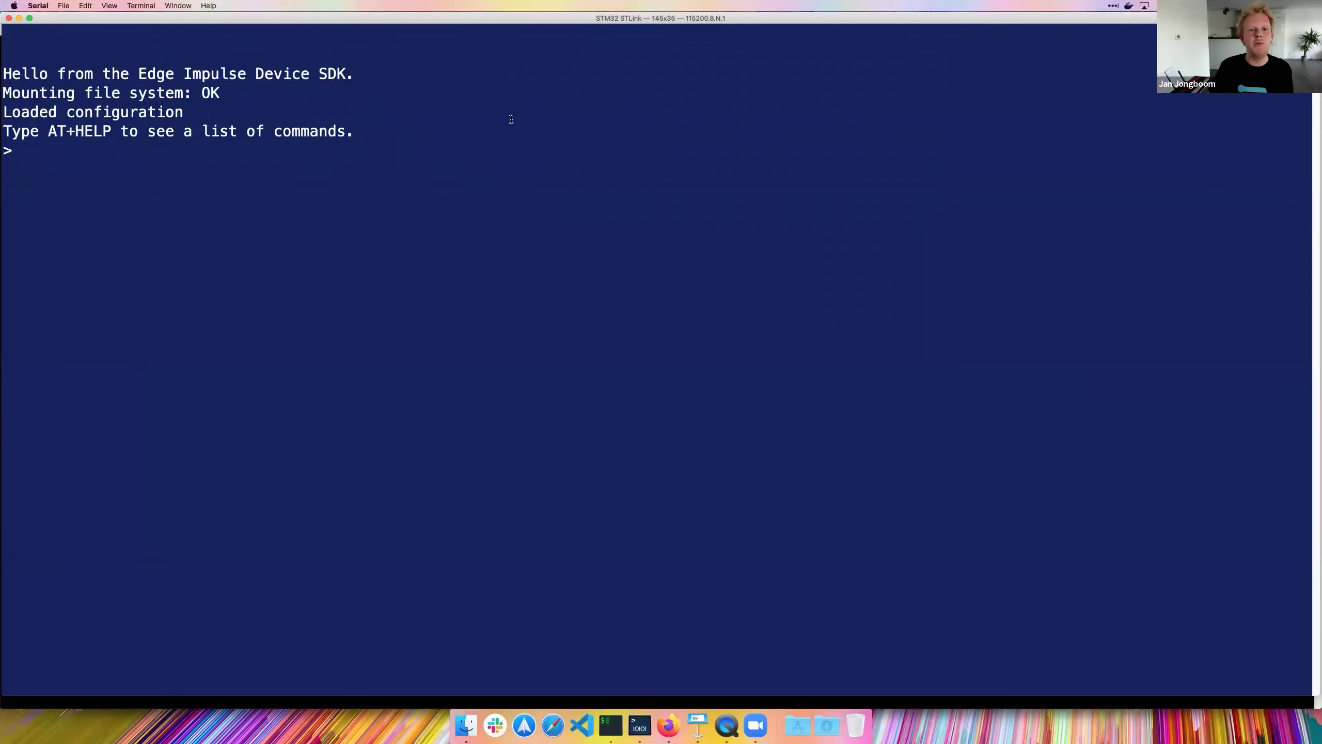
{"action": "key", "text": "super+plus"}
{"action": "left_click_drag", "start_coordinate": [415, 20], "coordinate": [749, 63]}
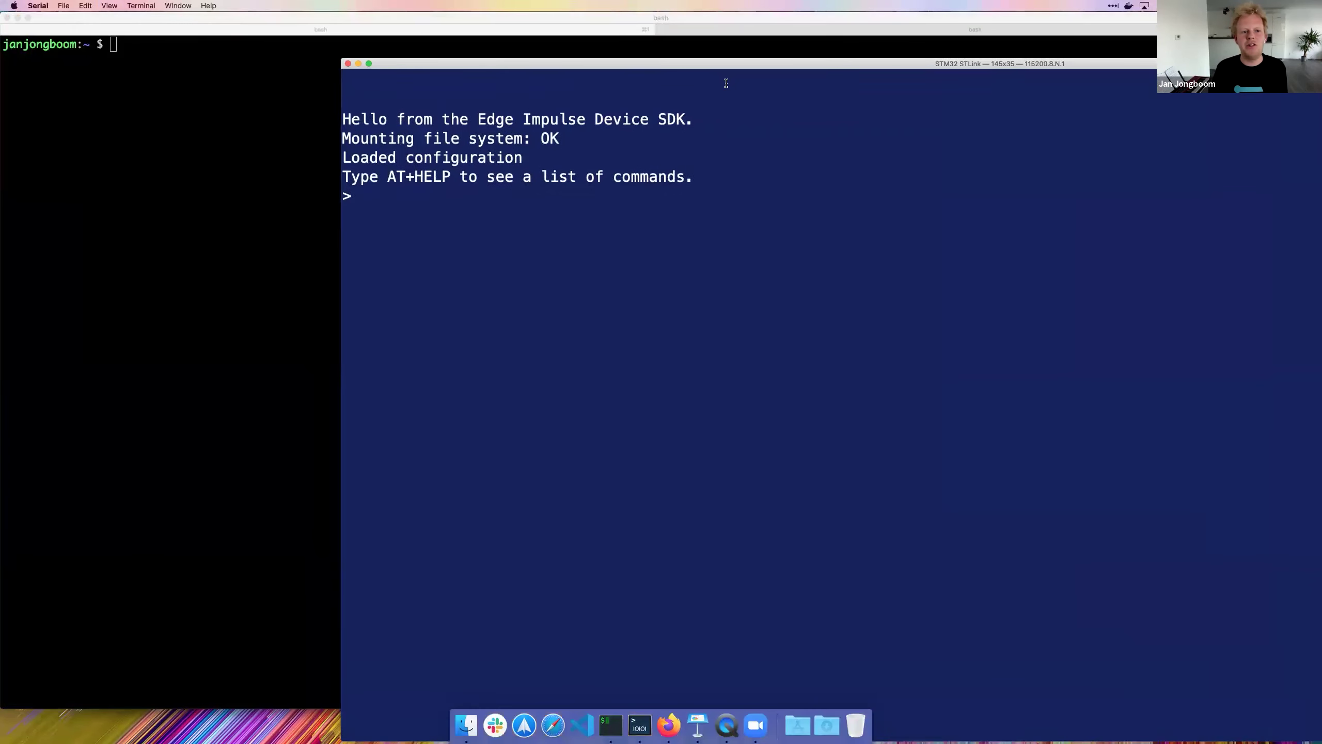
Run the impulse on the board with AT+RUNIMPULSE in the serial terminal and stop inferencing after several gesture predictions
{"action": "double_click", "coordinate": [650, 64]}
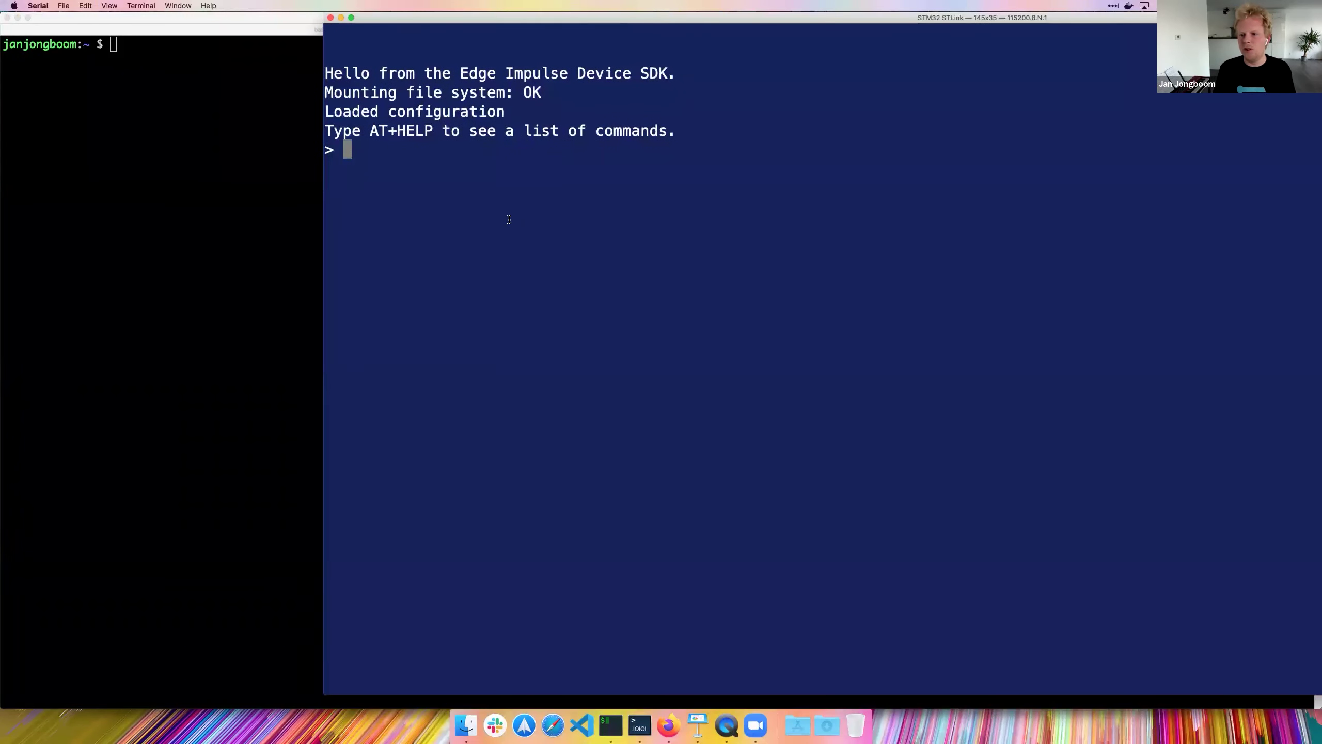
{"action": "type", "text": "AT+RUNIMPULSE"}
{"action": "key", "text": "Return"}
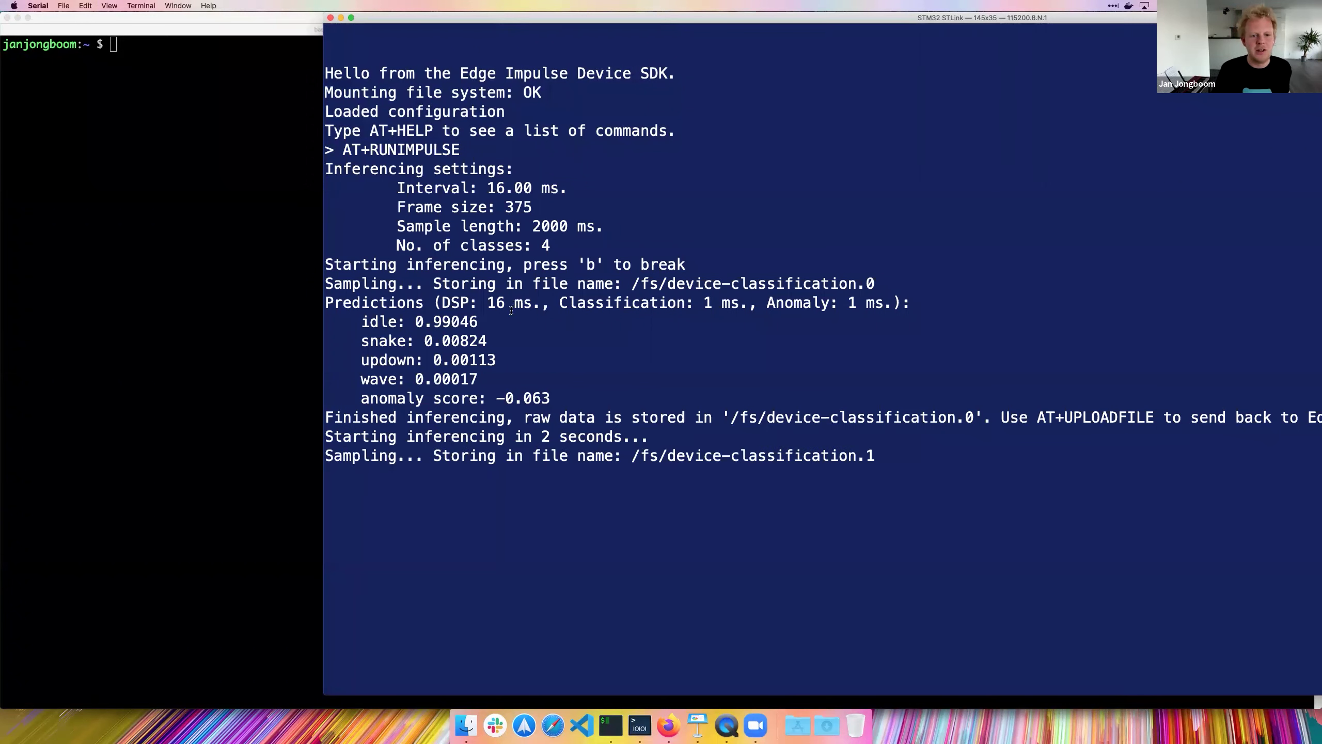
{"action": "double_click", "coordinate": [496, 303]}
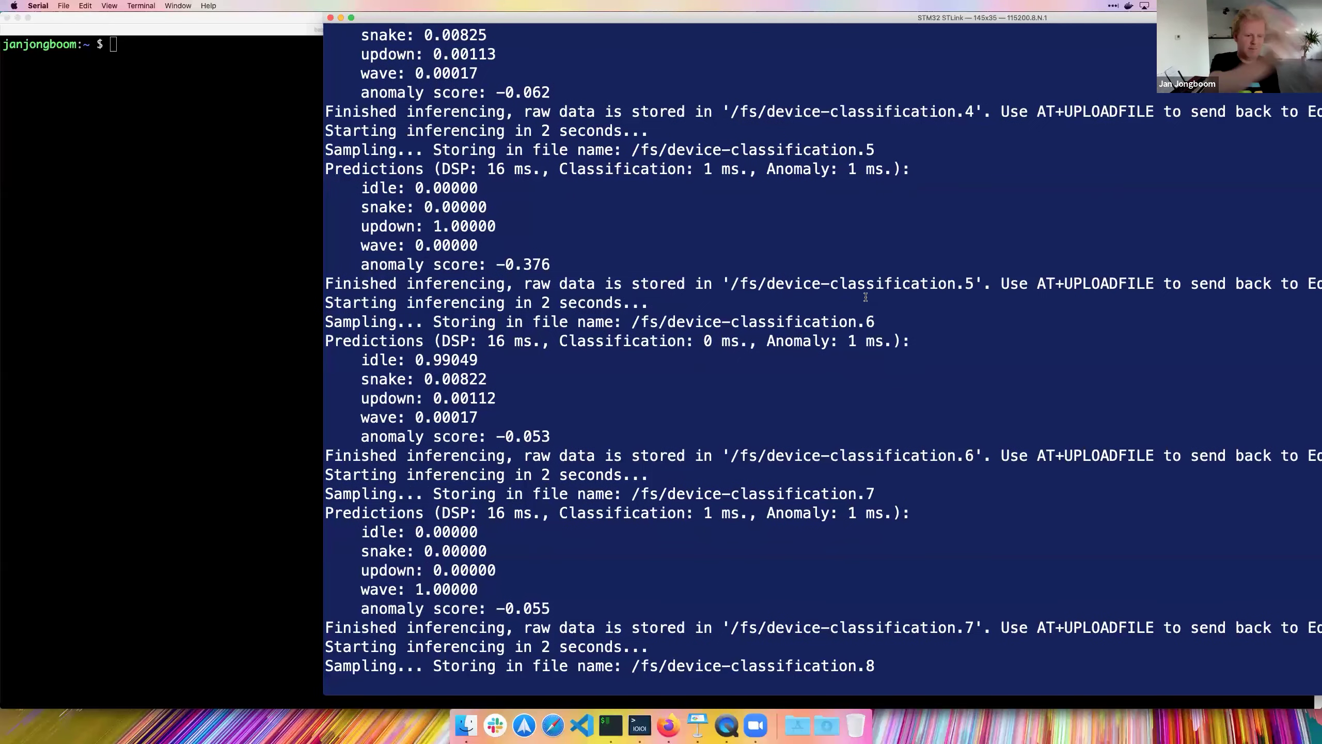
{"action": "key", "text": "ctrl+c"}
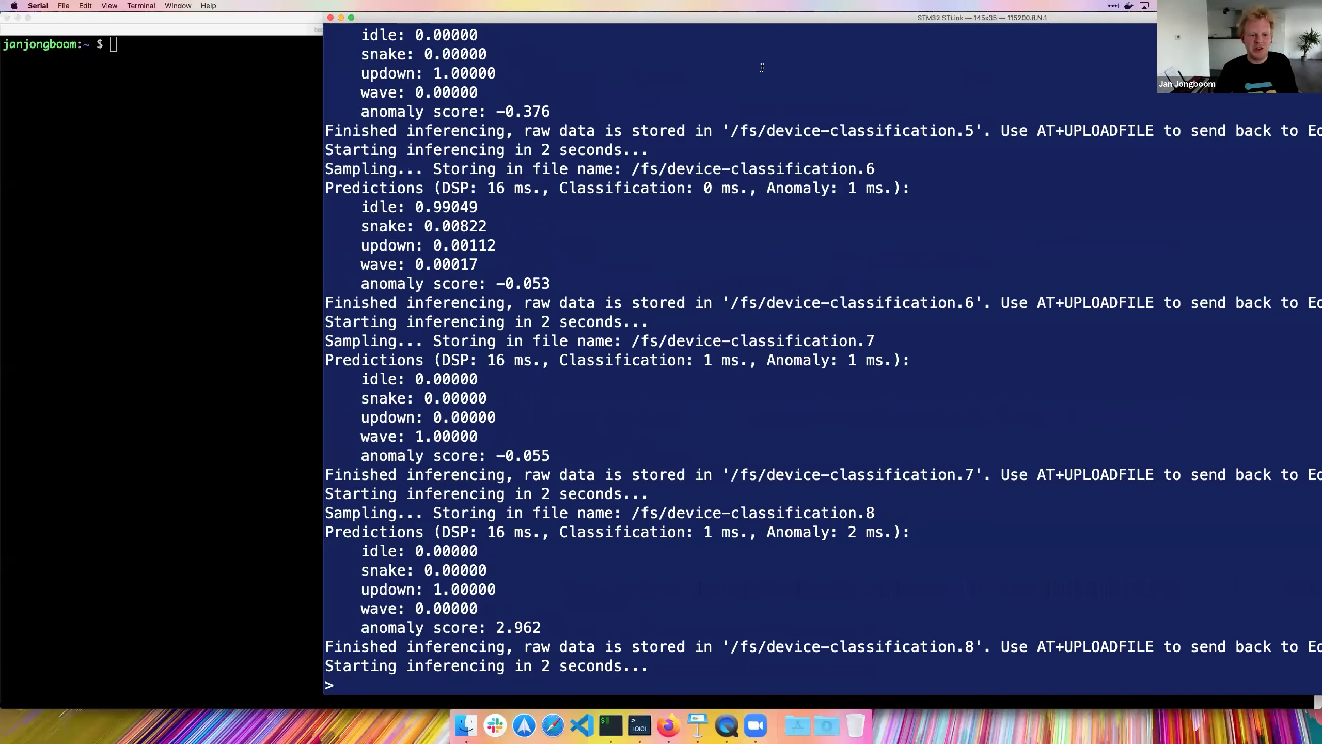
Examine the wave prediction and the last updown prediction with its anomaly score in the inferencing output
{"action": "left_click_drag", "start_coordinate": [473, 381], "coordinate": [481, 441]}
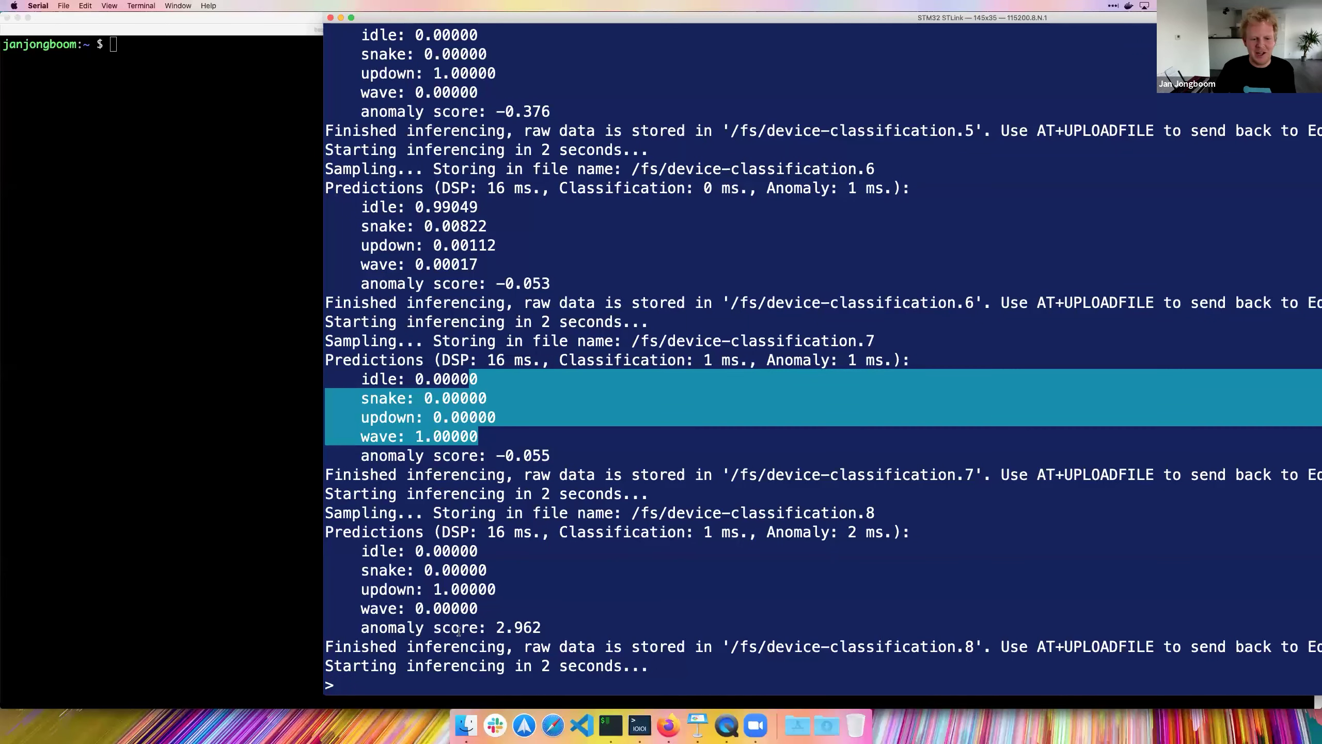
{"action": "triple_click", "coordinate": [463, 589]}
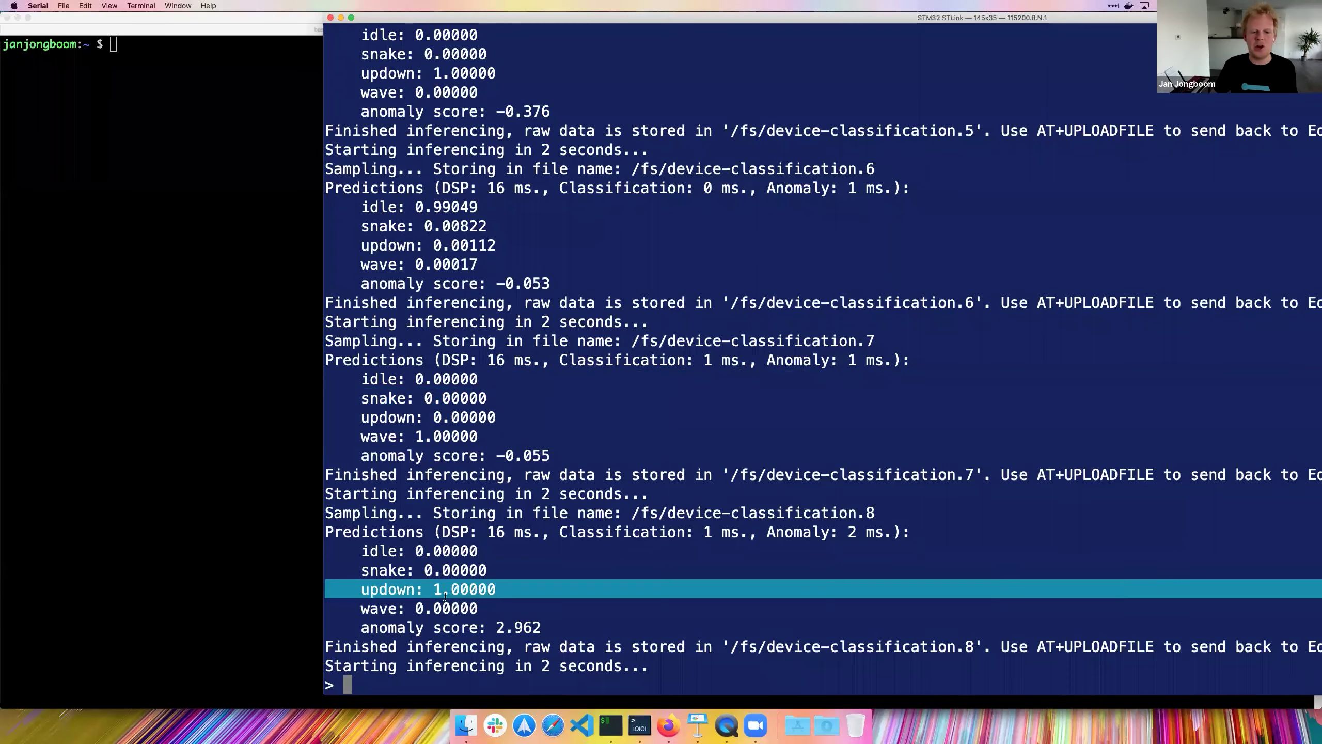
{"action": "triple_click", "coordinate": [468, 628]}
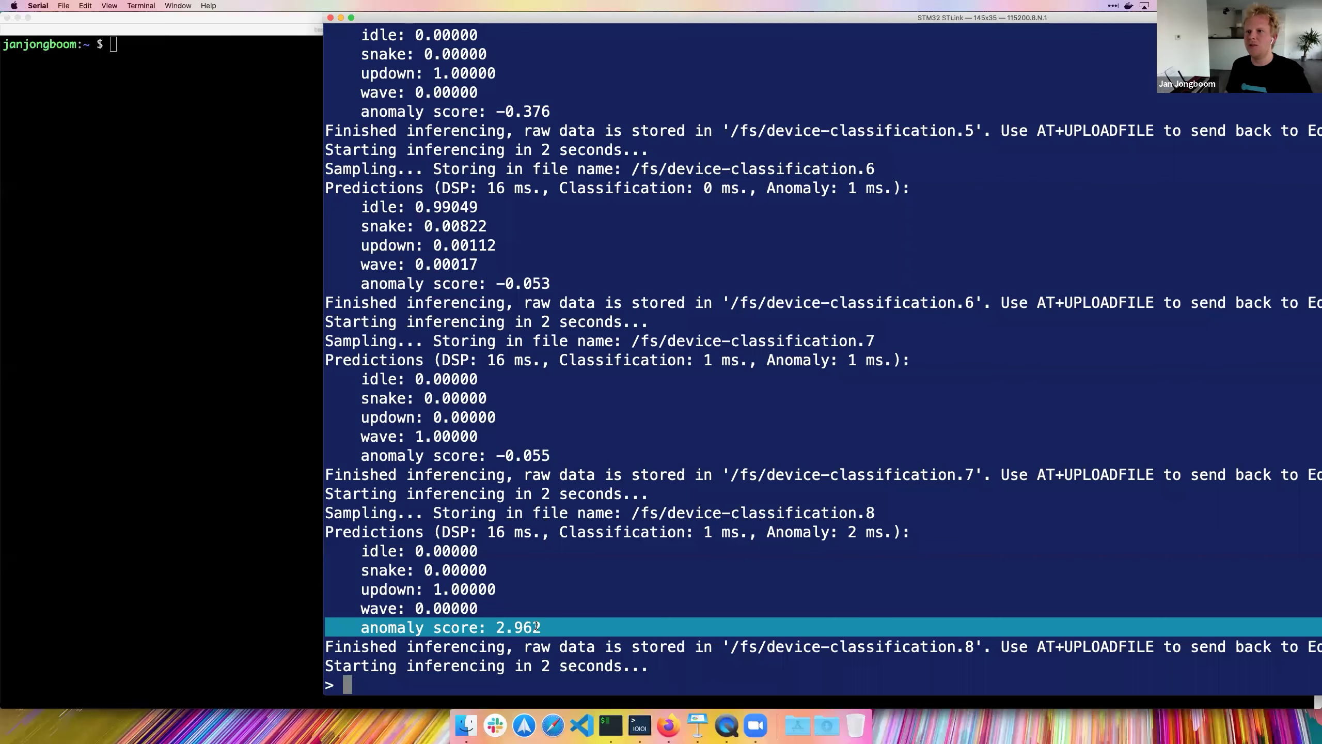
{"action": "left_click", "coordinate": [608, 515]}
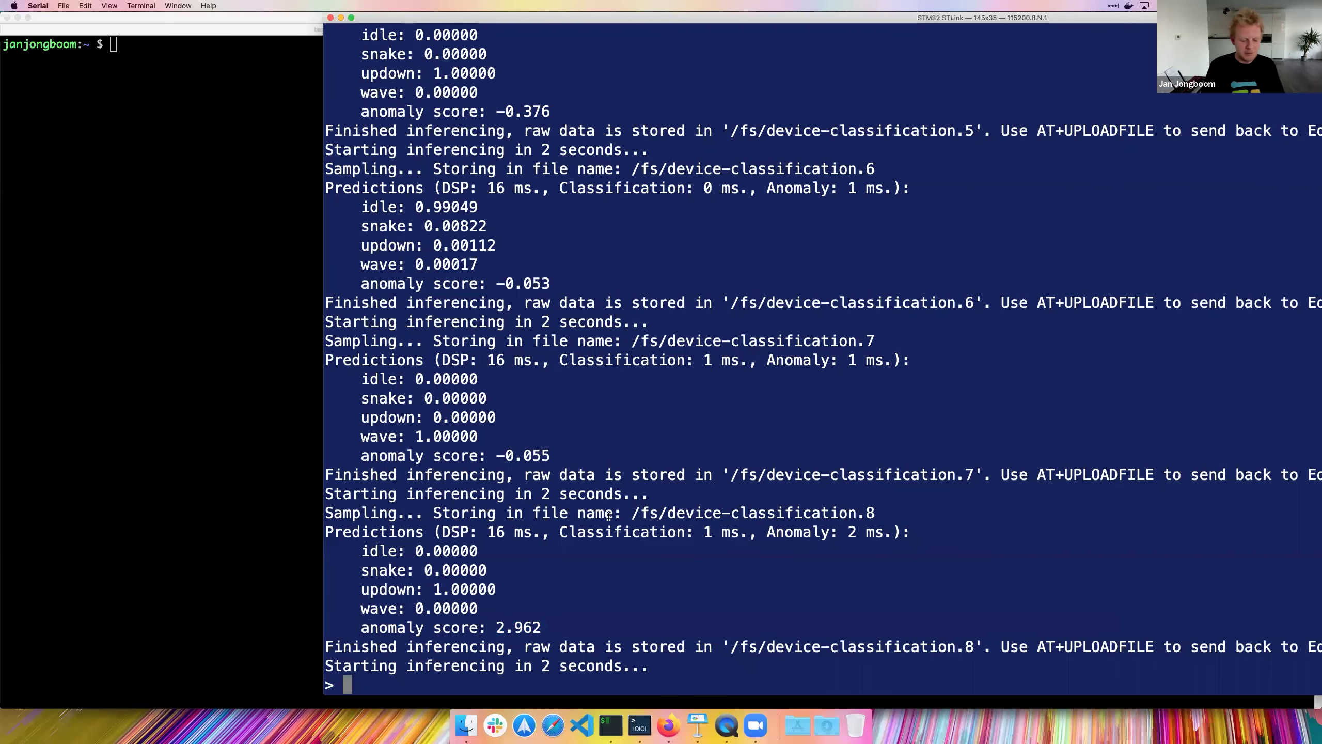
Switch to Firefox and open the Keyword spotting project in Edge Impulse
{"action": "key", "text": "super+Tab"}
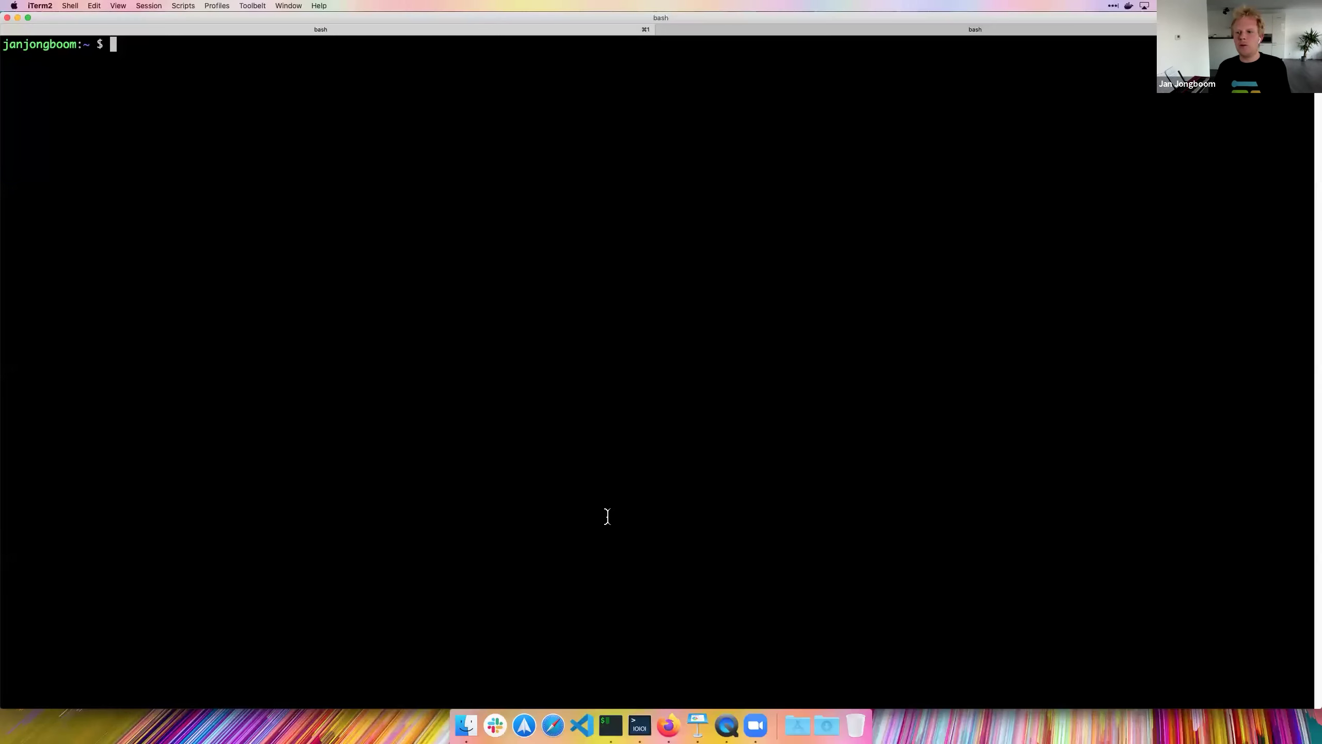
{"action": "key", "text": "super+Tab"}
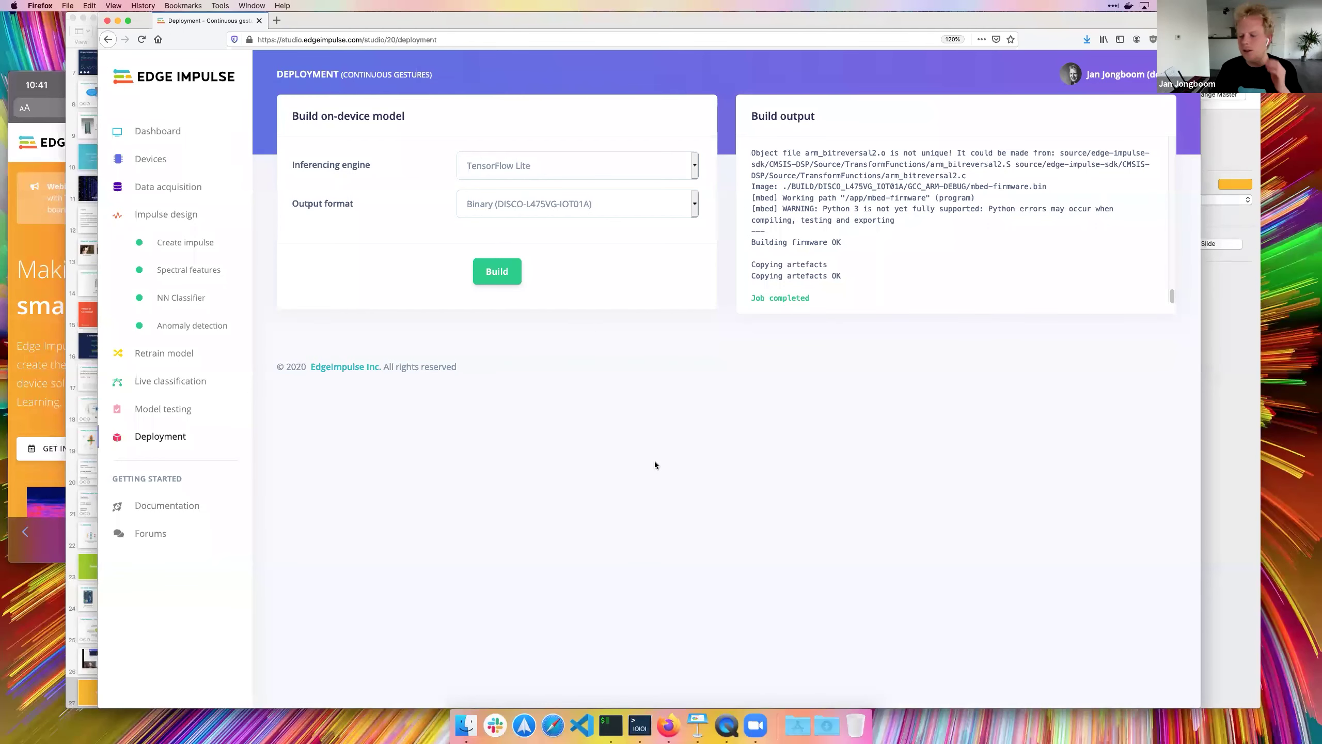
{"action": "left_click", "coordinate": [1092, 79]}
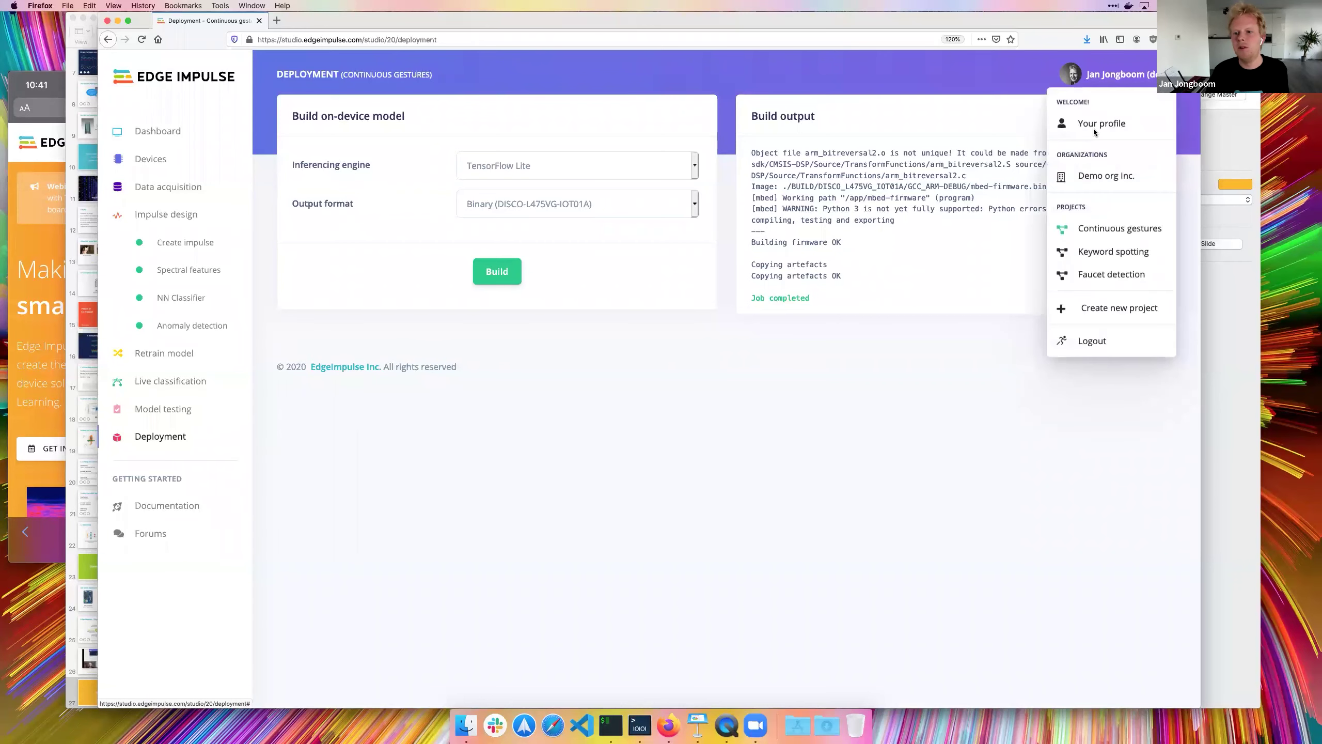
{"action": "left_click", "coordinate": [1101, 256]}
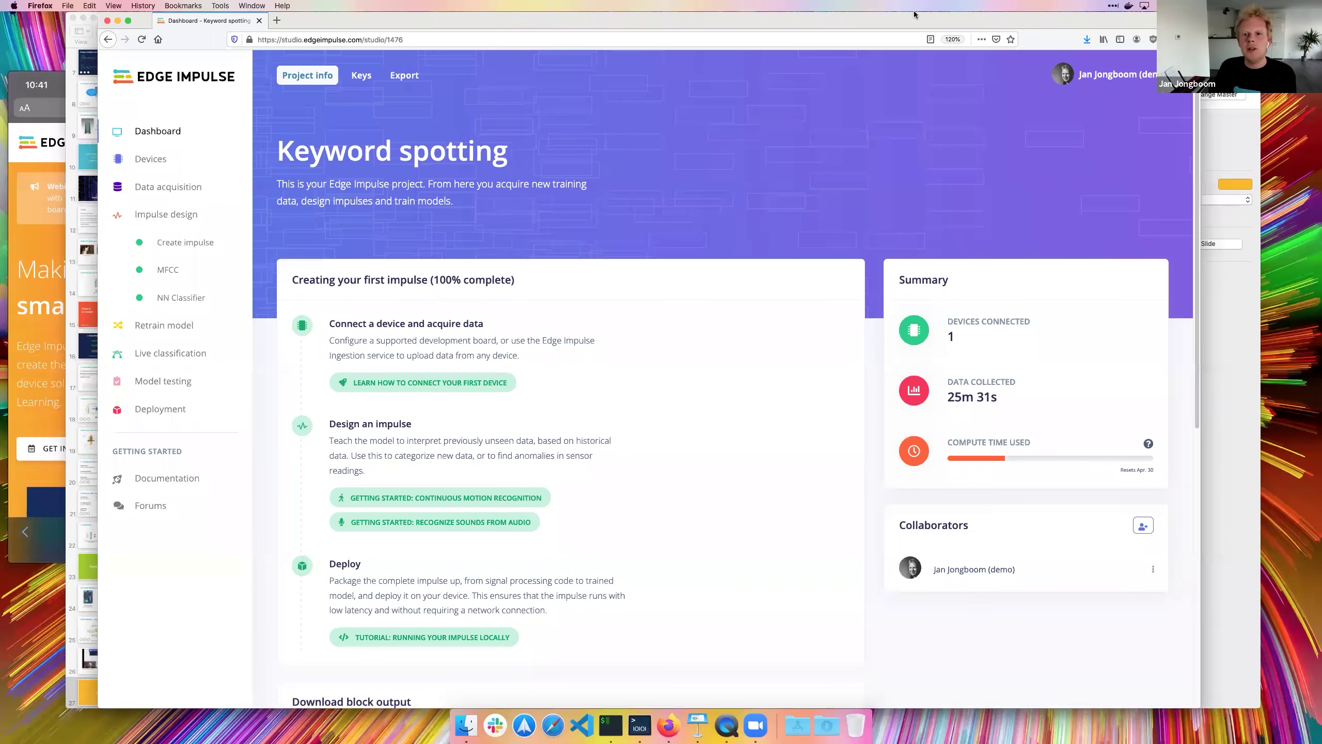
Fit the browser window beside the QuickTime phone mirror and connect a mobile phone as a new device to the project
{"action": "left_click_drag", "start_coordinate": [983, 27], "coordinate": [1069, 28]}
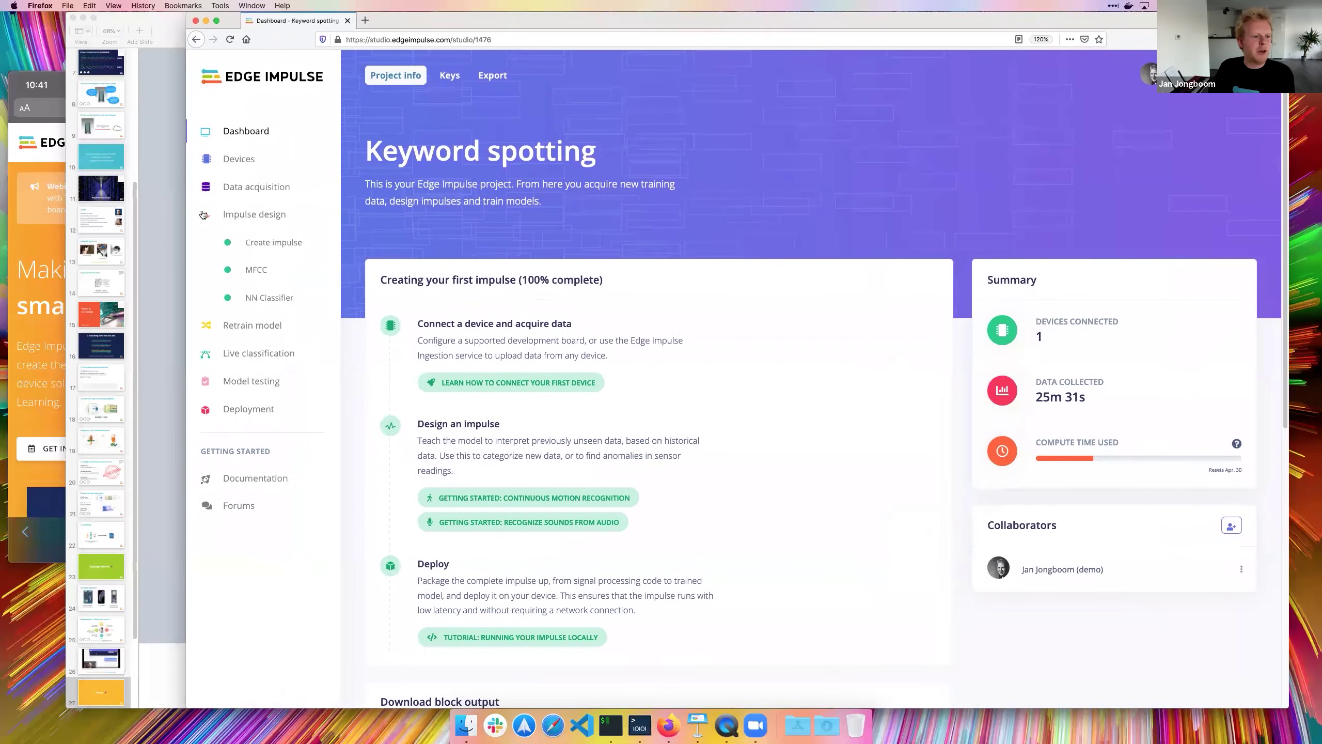
{"action": "left_click", "coordinate": [32, 189]}
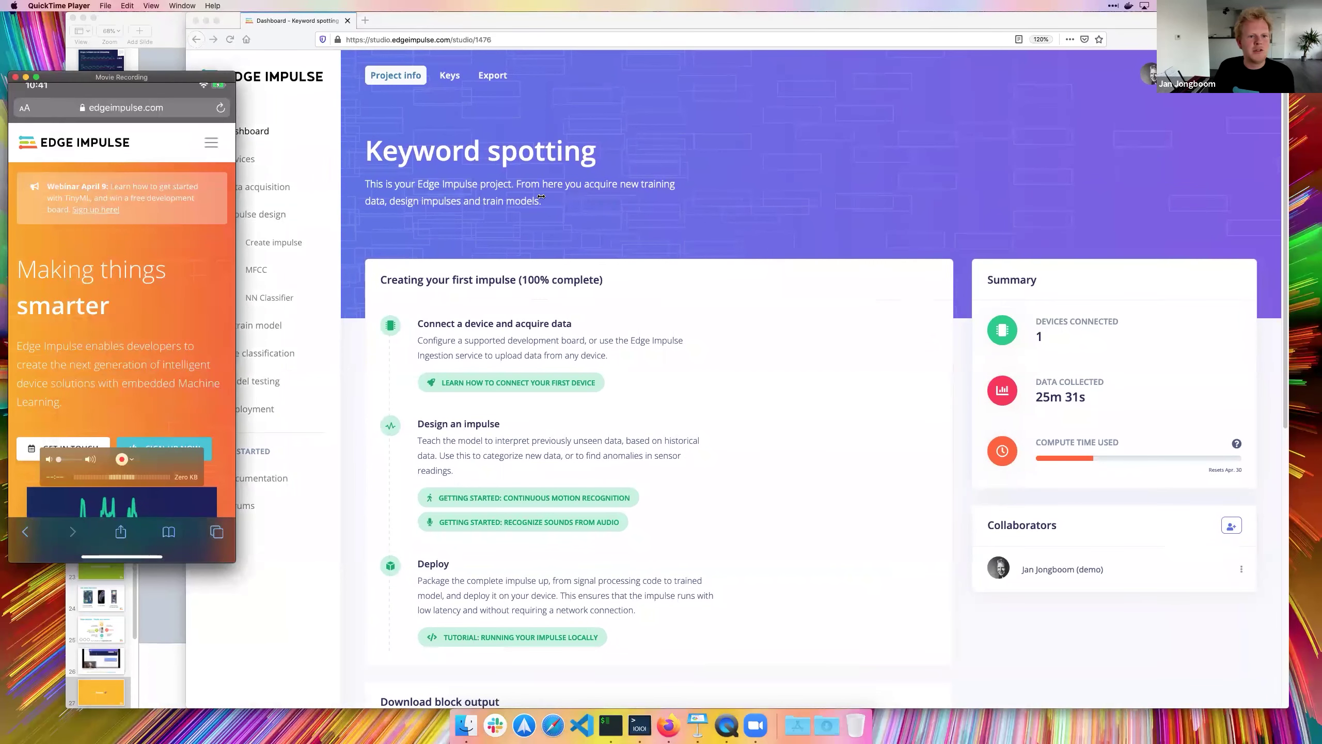
{"action": "left_click", "coordinate": [250, 211]}
{"action": "mouse_move", "coordinate": [262, 210]}
{"action": "left_mouse_down"}
{"action": "mouse_move", "coordinate": [348, 210]}
{"action": "mouse_move", "coordinate": [256, 209]}
{"action": "left_mouse_up"}
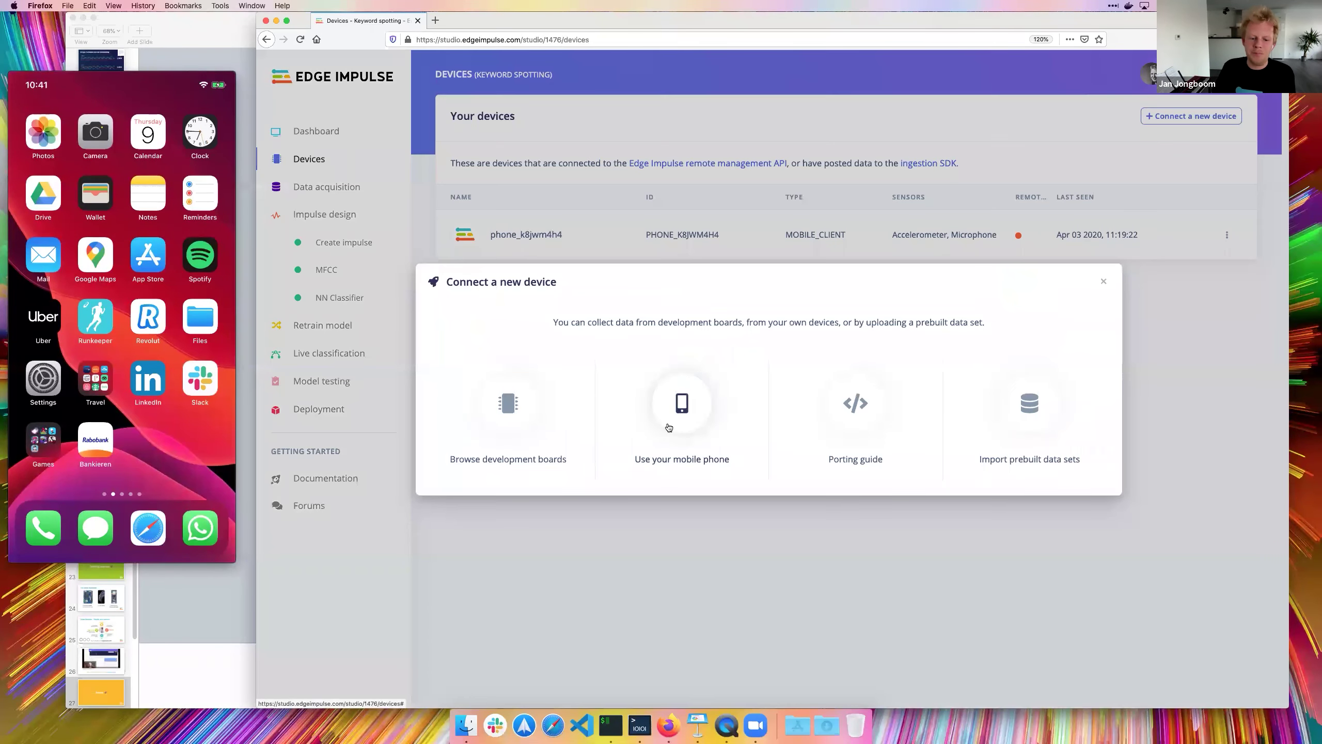
{"action": "left_click", "coordinate": [669, 427]}
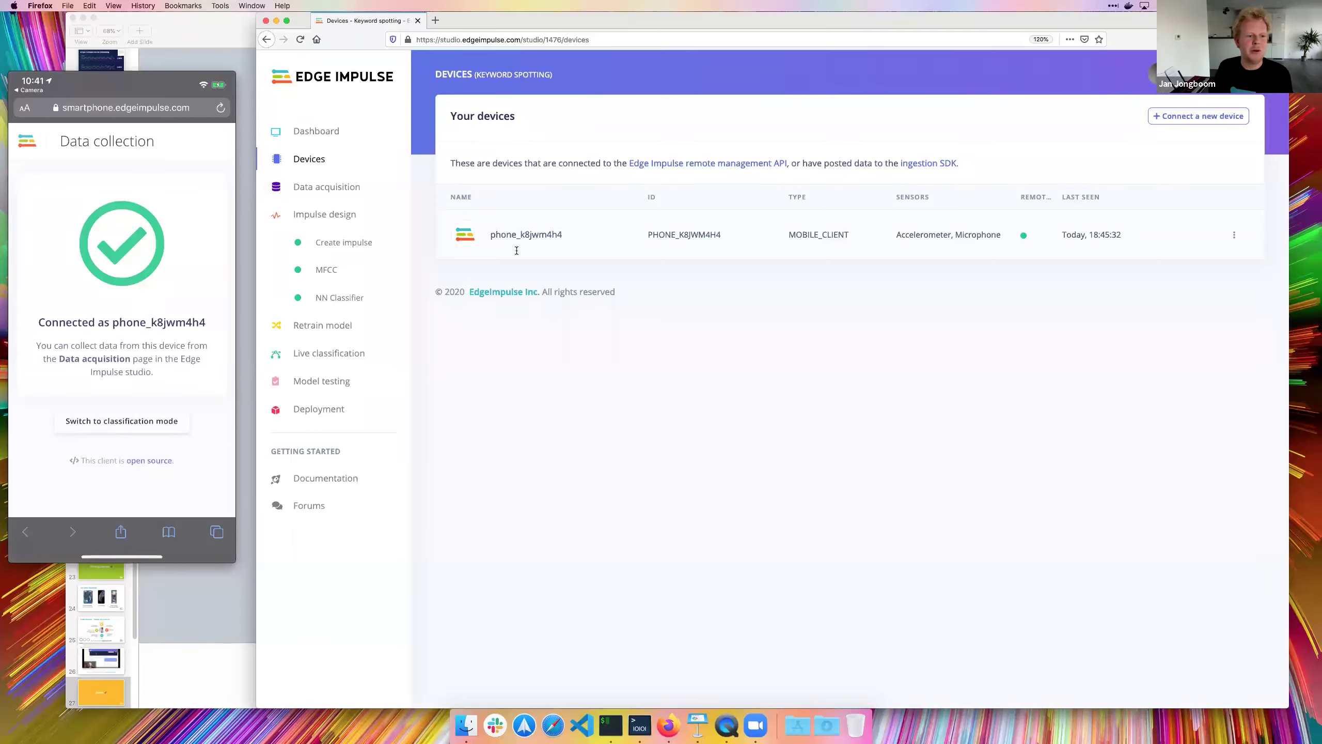
Record a 5000 ms microphone training sample labelled noise from the connected phone, with the browser window fitted beside the phone mirror
{"action": "left_click", "coordinate": [336, 189]}
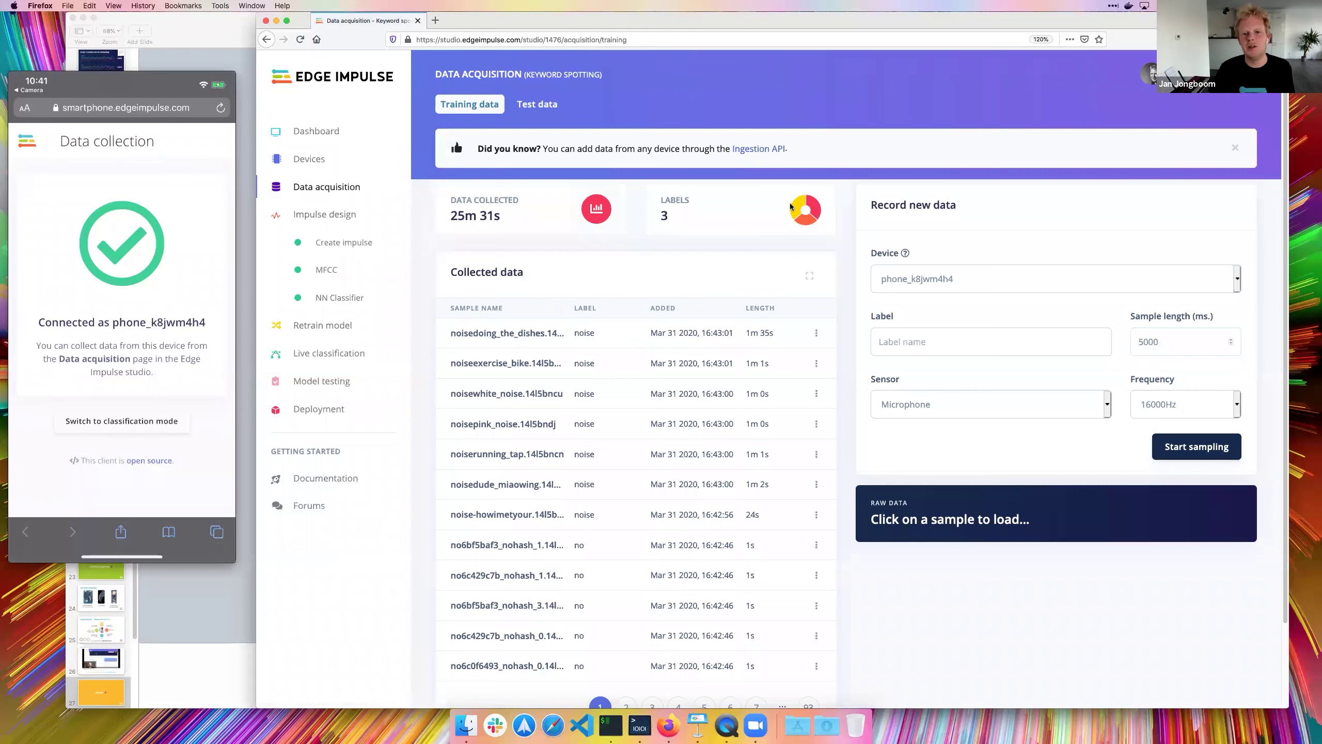
{"action": "mouse_move", "coordinate": [808, 225]}
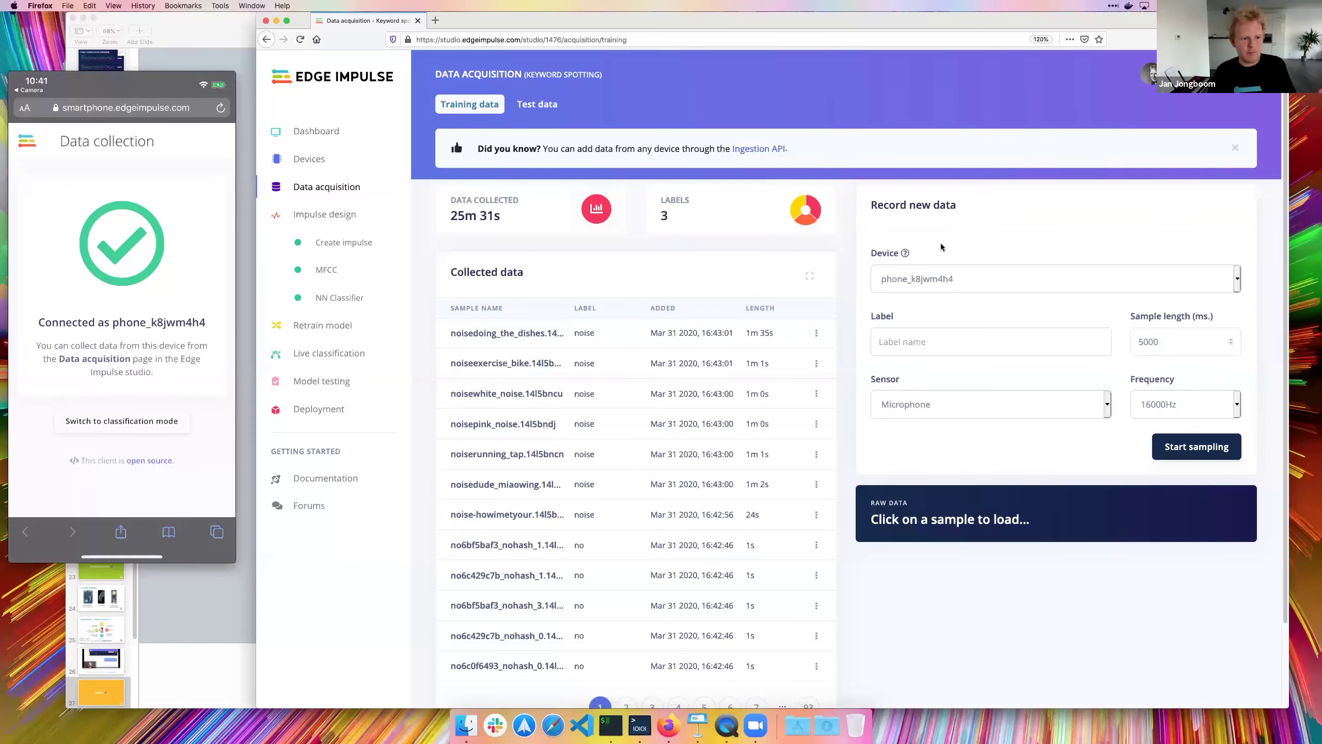
{"action": "left_click_drag", "start_coordinate": [916, 26], "coordinate": [884, 24]}
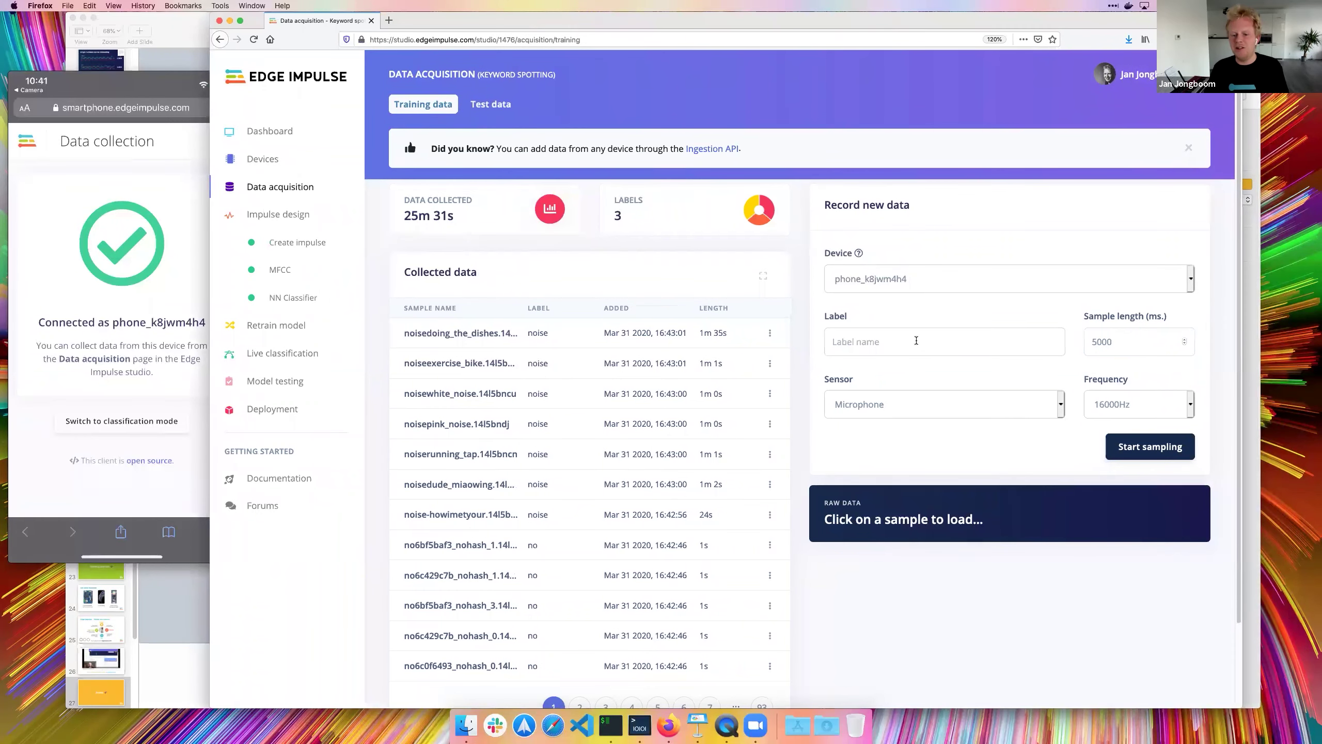
{"action": "left_click_drag", "start_coordinate": [234, 255], "coordinate": [298, 256]}
{"action": "left_click", "coordinate": [889, 343]}
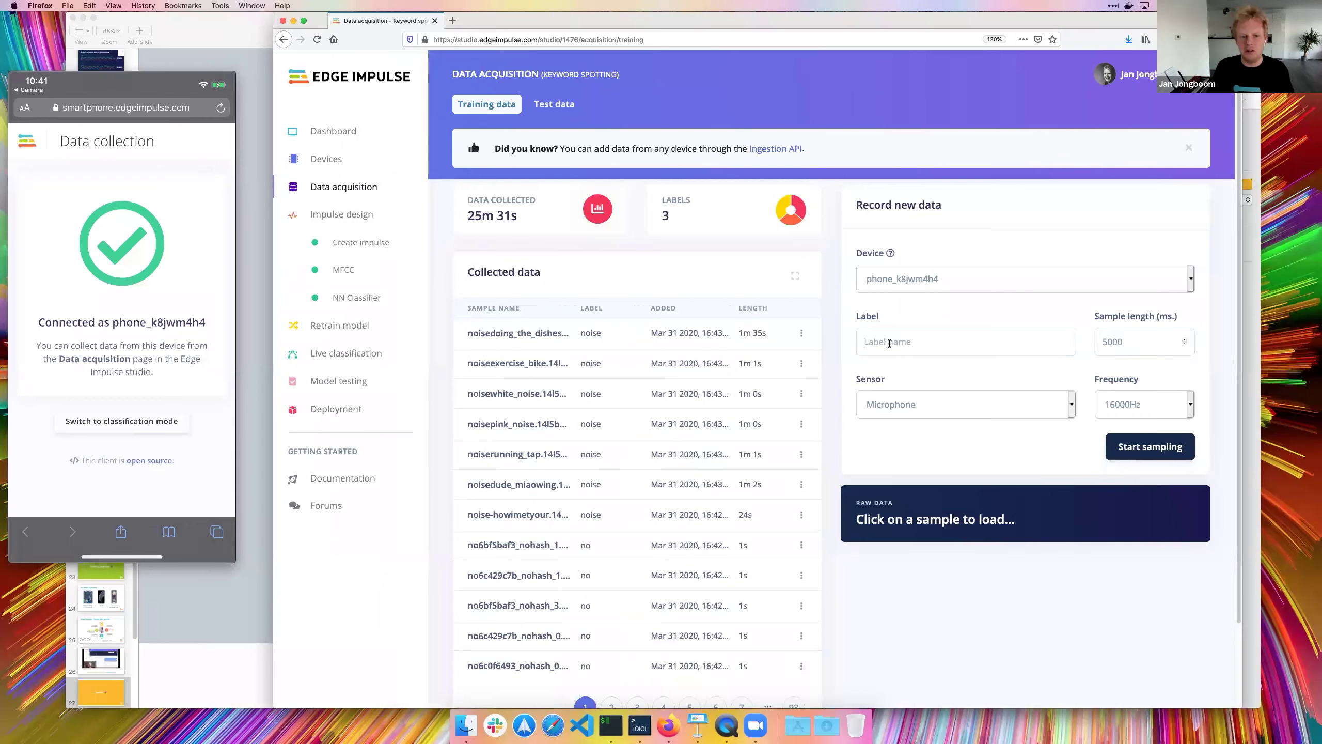
{"action": "type", "text": "noise"}
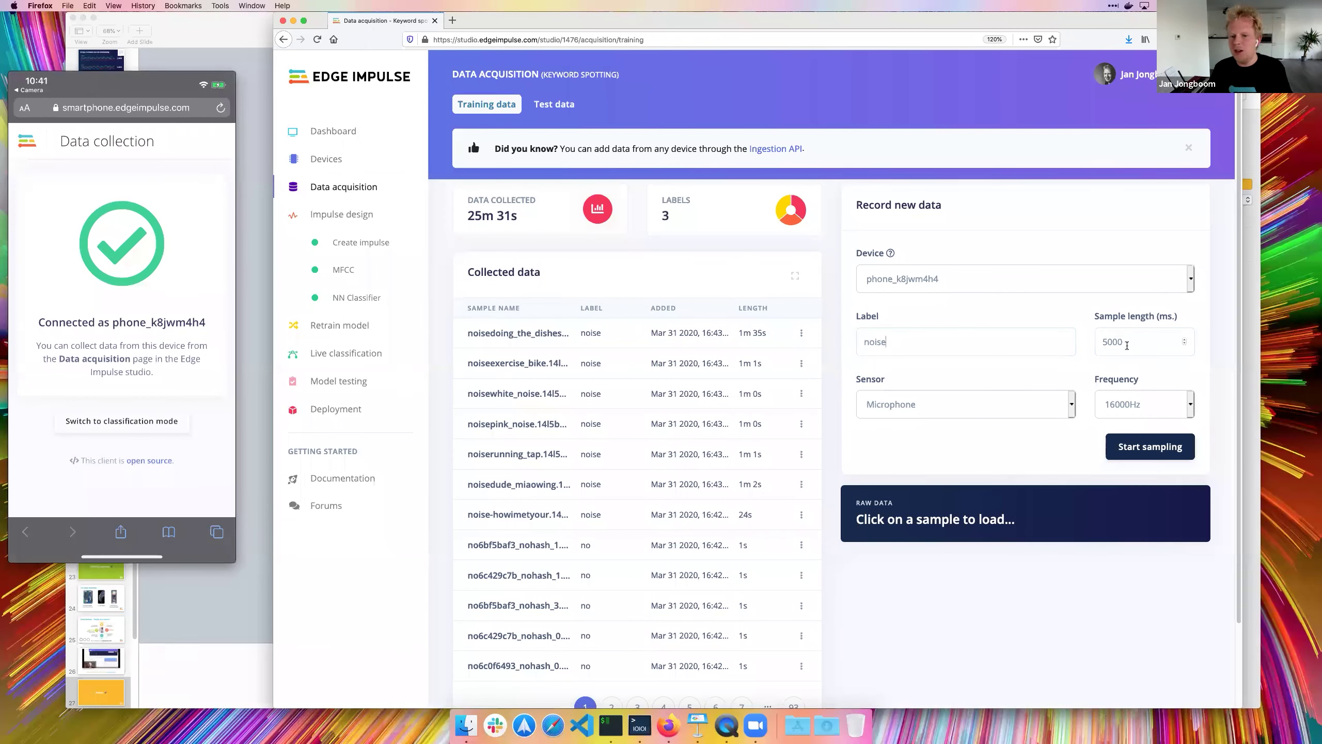
{"action": "left_click", "coordinate": [1134, 445]}
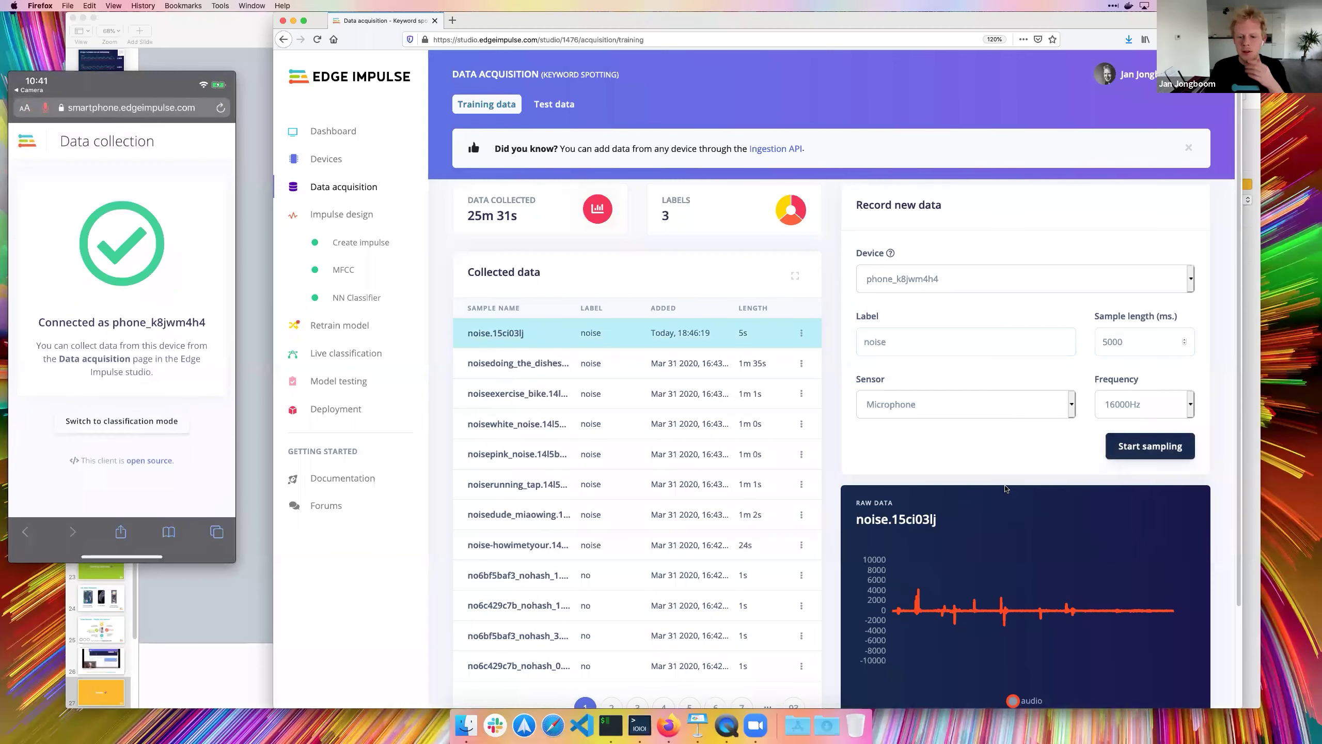
Record a microphone training sample from the phone with the label yes and a sample length of 1000 ms
{"action": "scroll", "coordinate": [1006, 489], "scroll_direction": "down", "scroll_amount": 2}
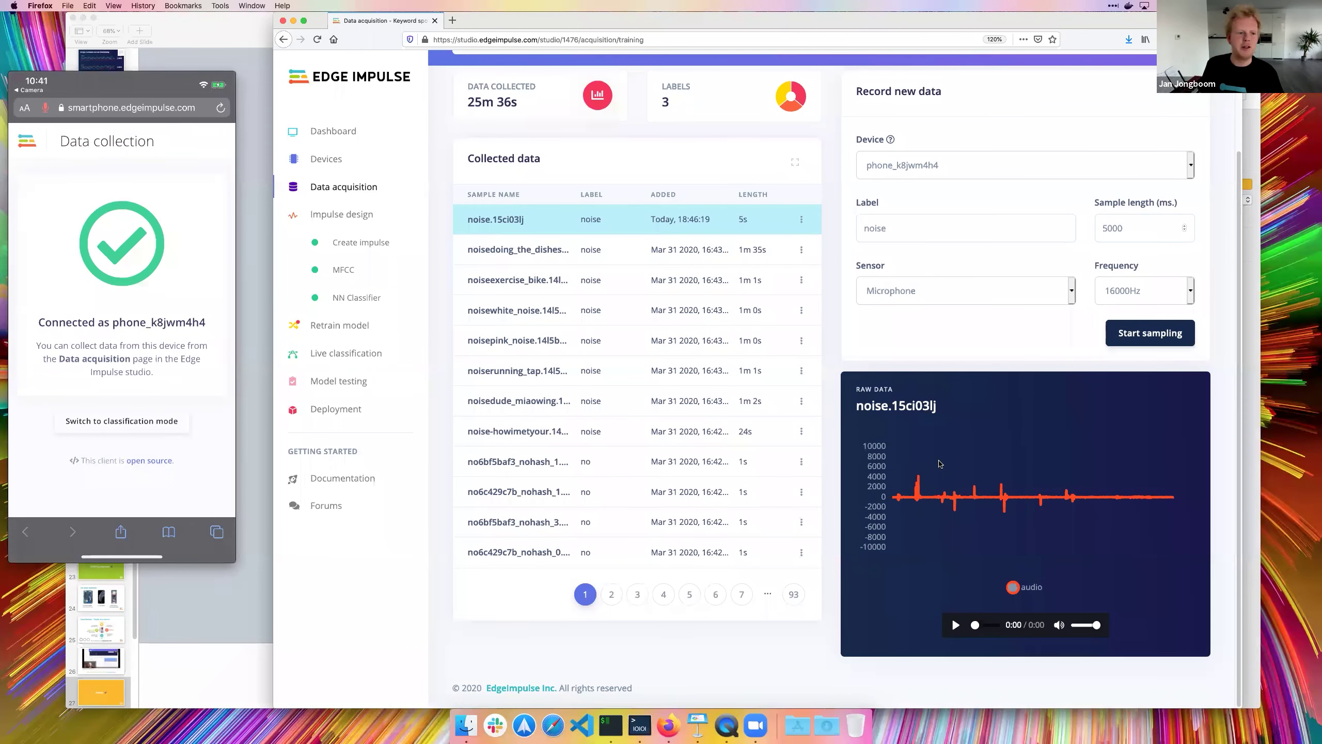
{"action": "double_click", "coordinate": [973, 230]}
{"action": "type", "text": "yes"}
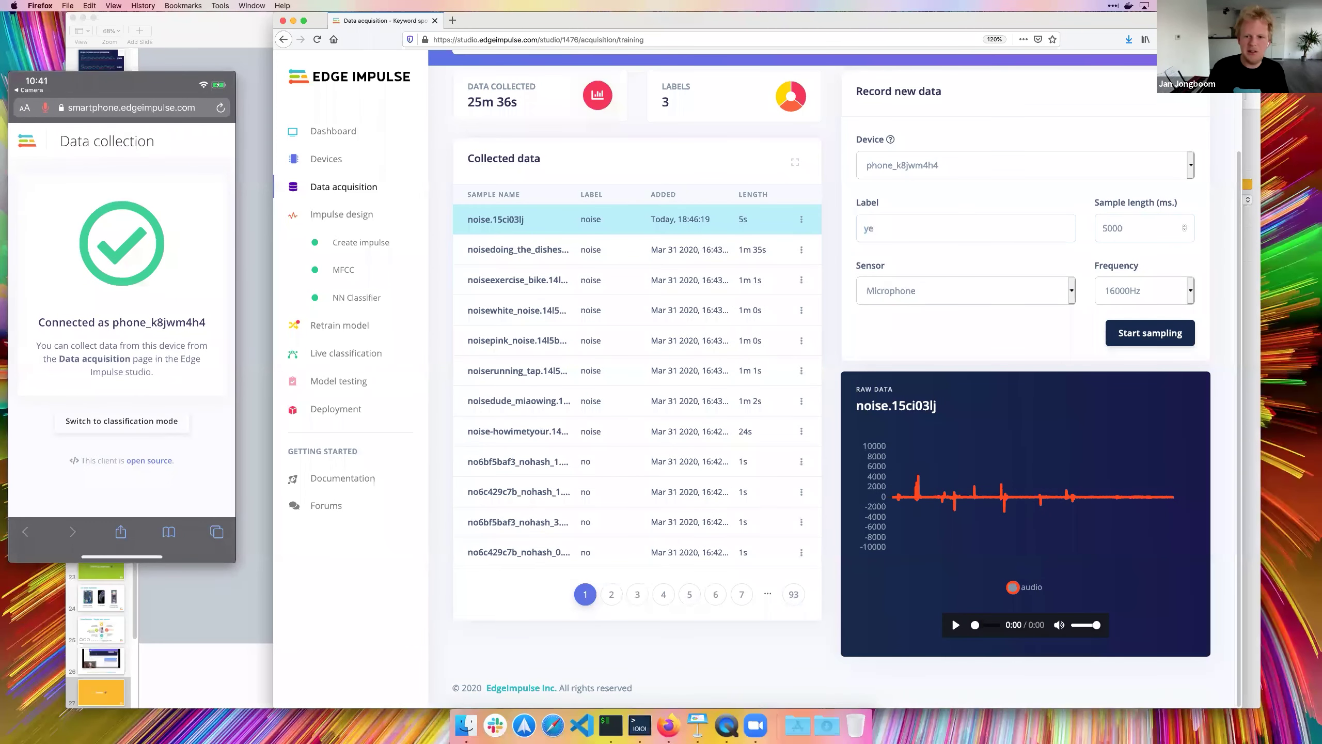
{"action": "double_click", "coordinate": [1130, 236]}
{"action": "type", "text": "1000"}
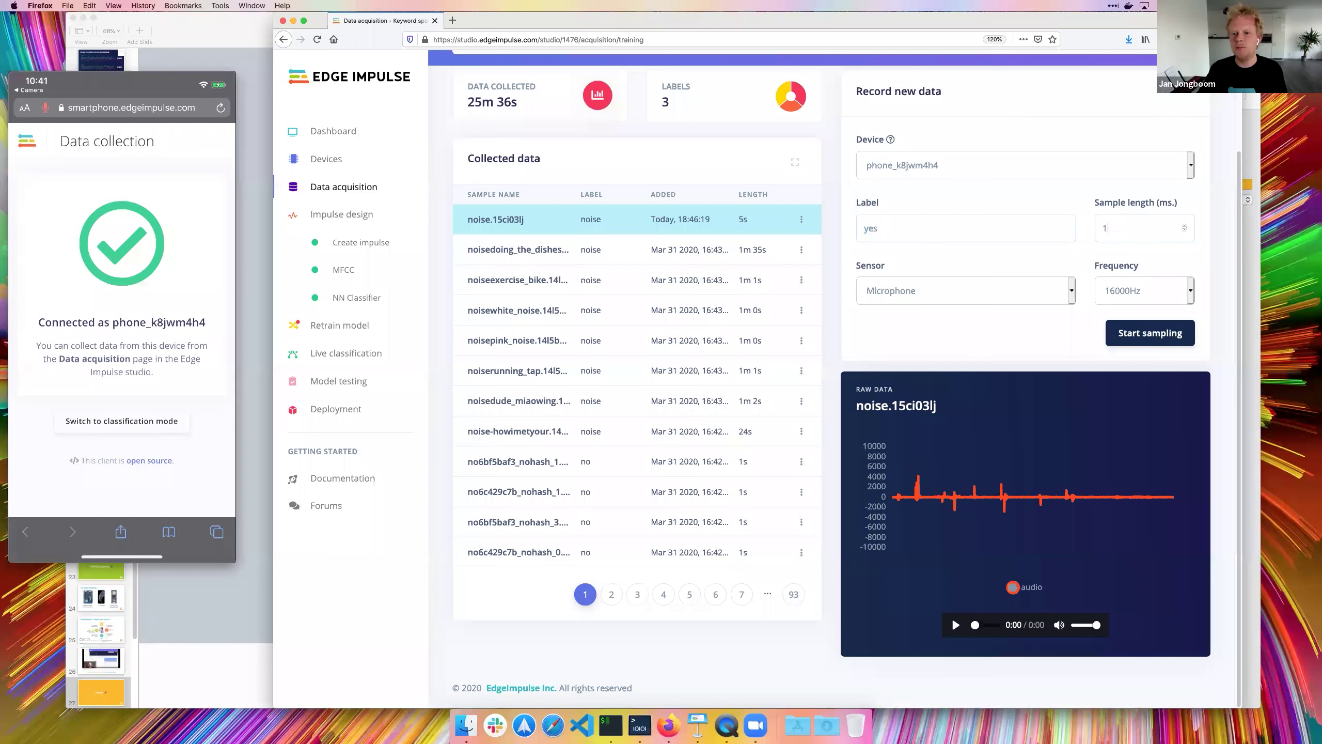
{"action": "left_click", "coordinate": [1126, 340]}
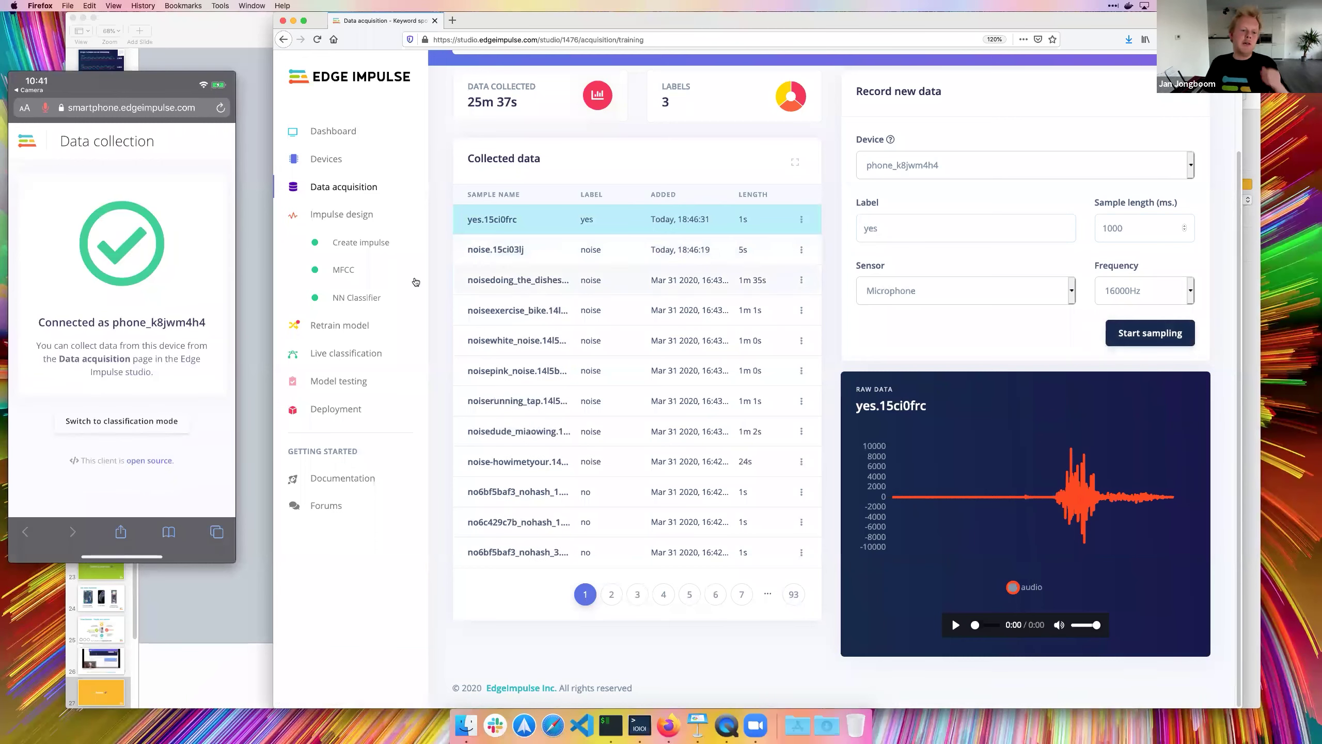
Review the impulse design and compare the MFCC cepstral coefficients of the yes, no6c0f6493_nohash_0 and noisedude_miaowing samples
{"action": "left_click", "coordinate": [361, 243]}
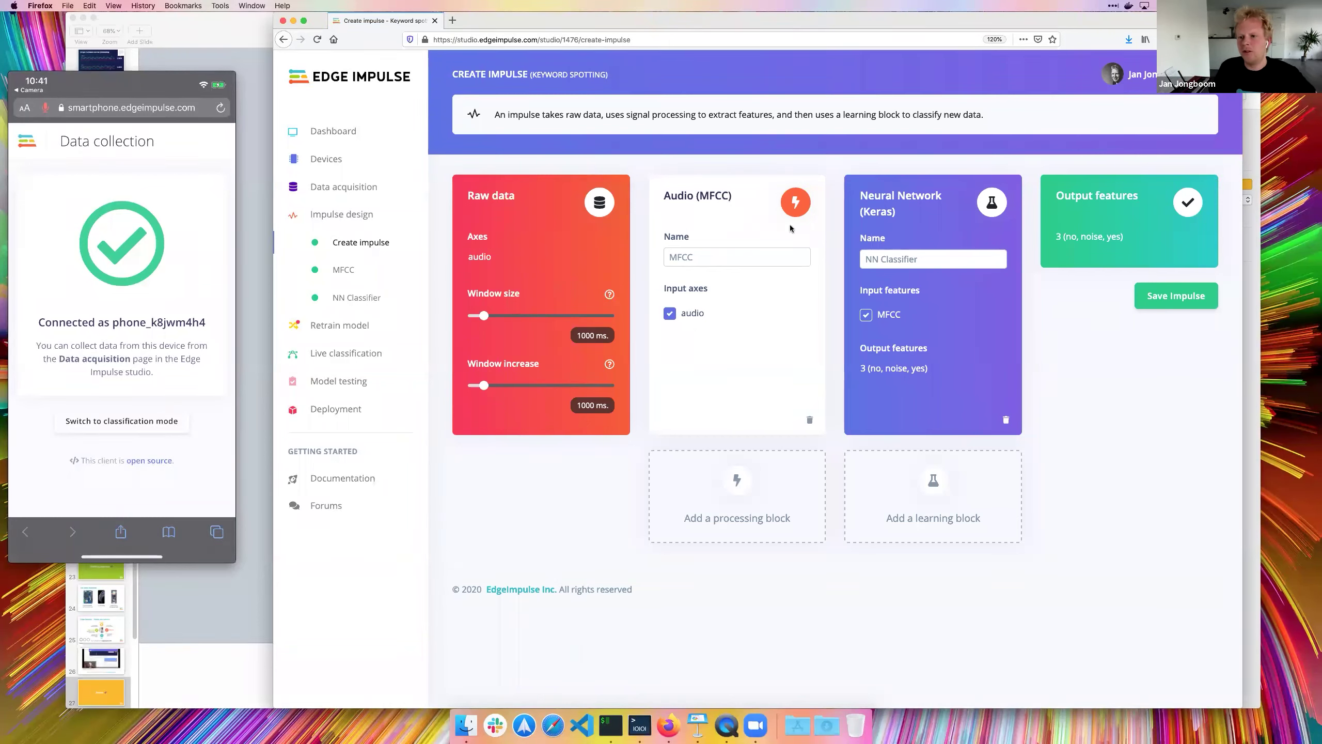
{"action": "left_click", "coordinate": [343, 269]}
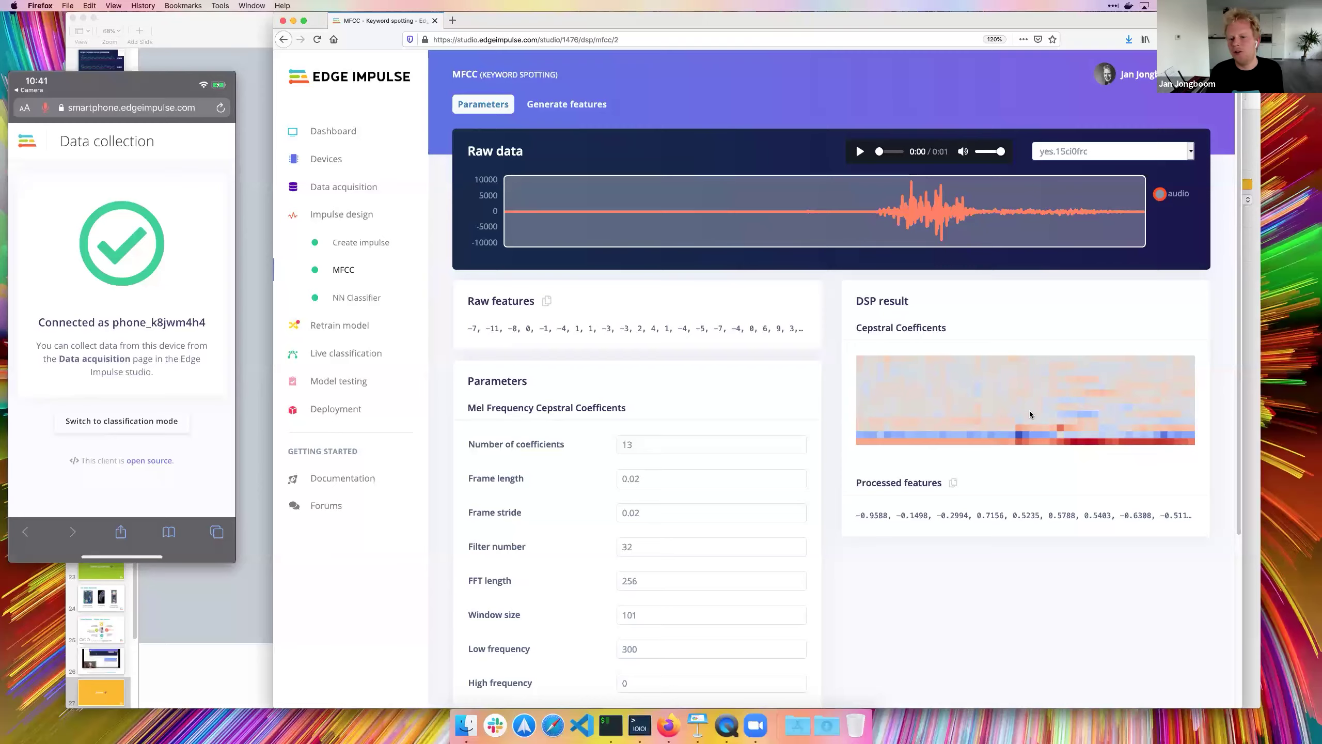
{"action": "scroll", "coordinate": [826, 453], "scroll_direction": "down", "scroll_amount": 3}
{"action": "scroll", "coordinate": [872, 455], "scroll_direction": "up", "scroll_amount": 2}
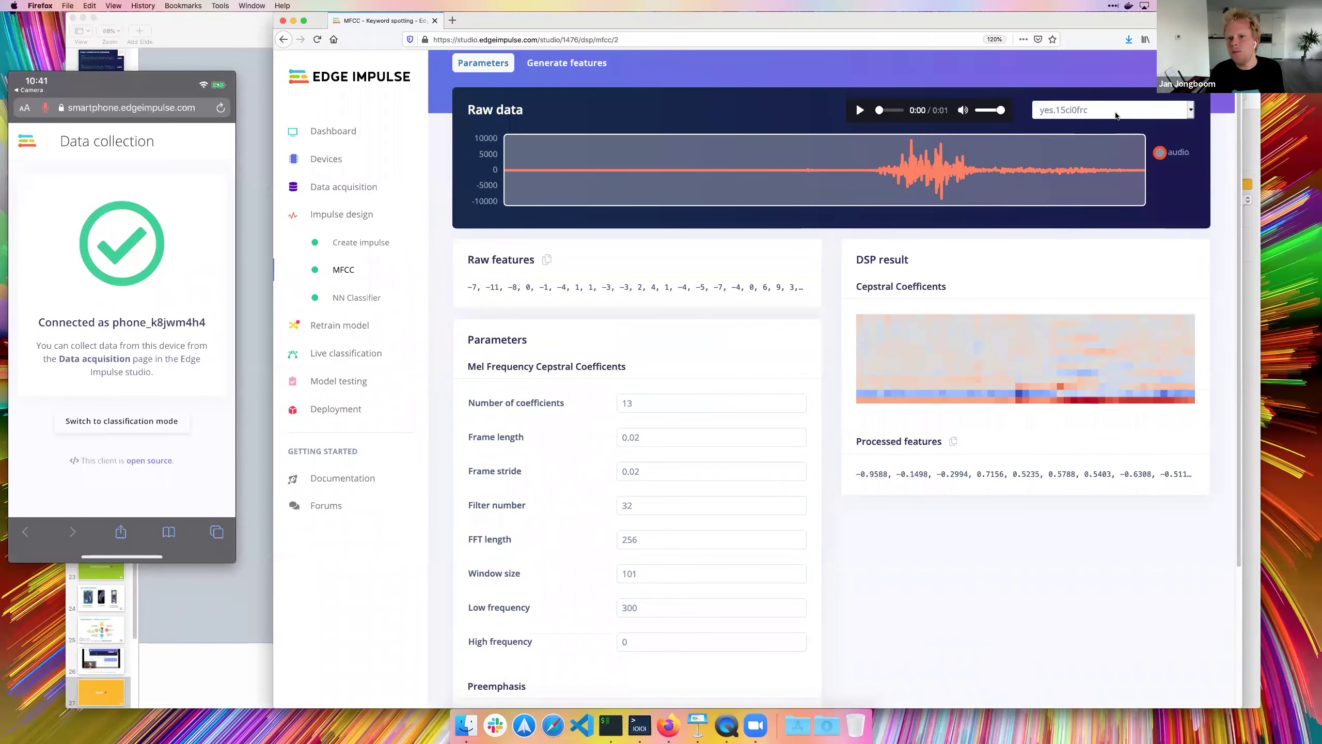
{"action": "left_click", "coordinate": [1116, 115]}
{"action": "left_click", "coordinate": [1042, 297]}
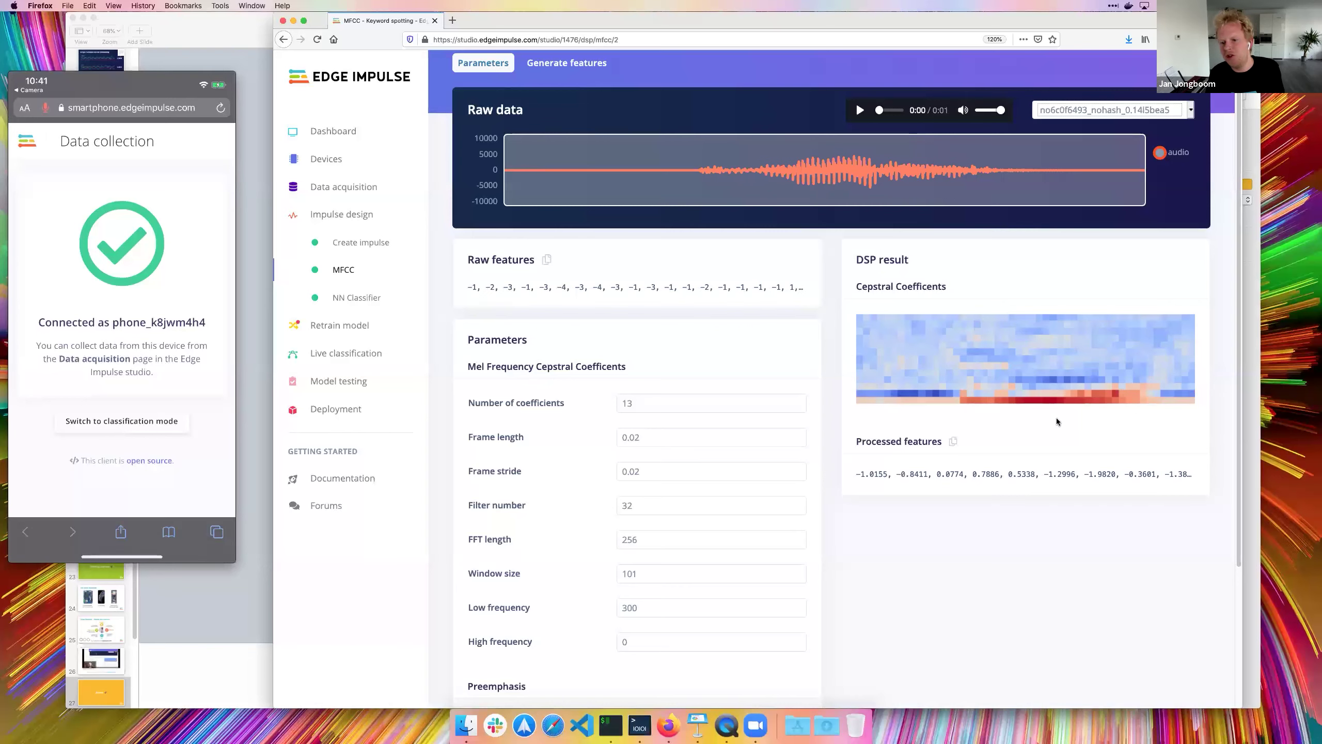
{"action": "left_click", "coordinate": [1115, 123]}
{"action": "left_click", "coordinate": [1084, 221]}
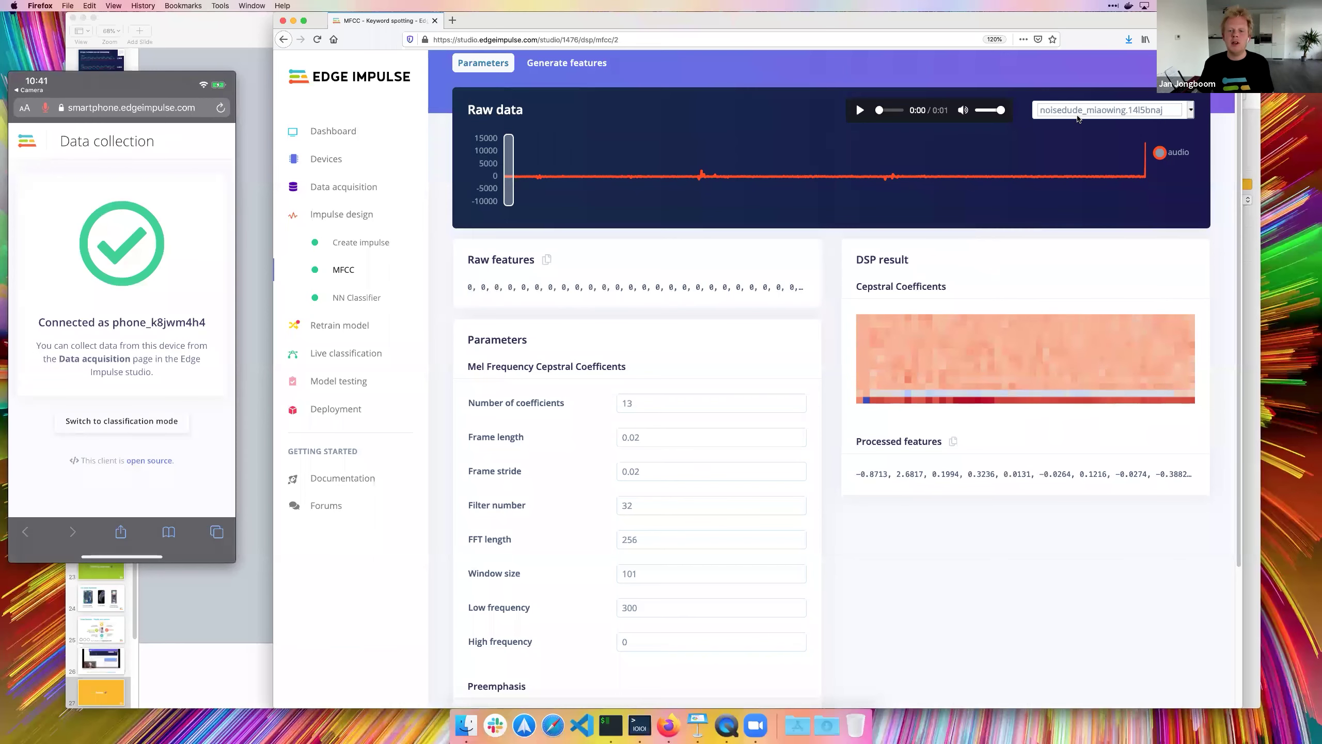
Examine the NN Classifier's input layer and network architecture, plus its last training performance and on-device inferencing time
{"action": "left_click", "coordinate": [355, 298]}
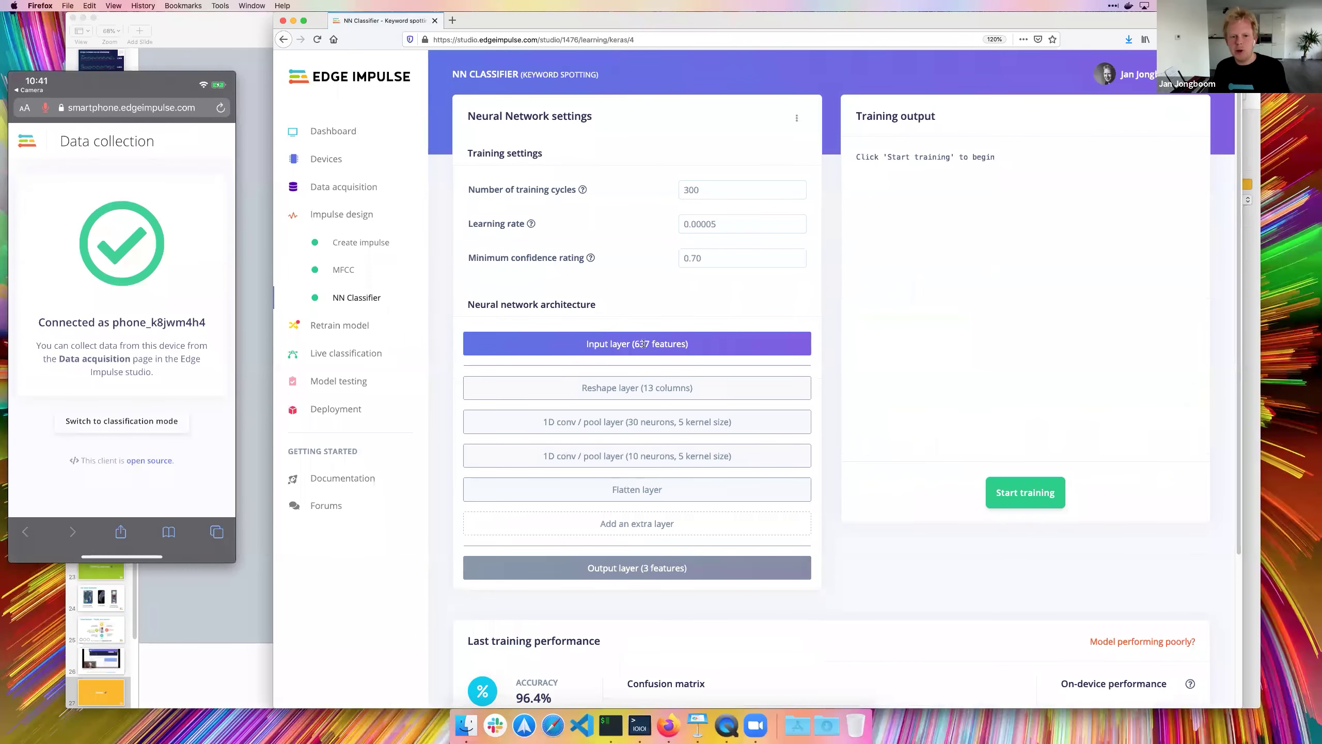
{"action": "triple_click", "coordinate": [687, 344]}
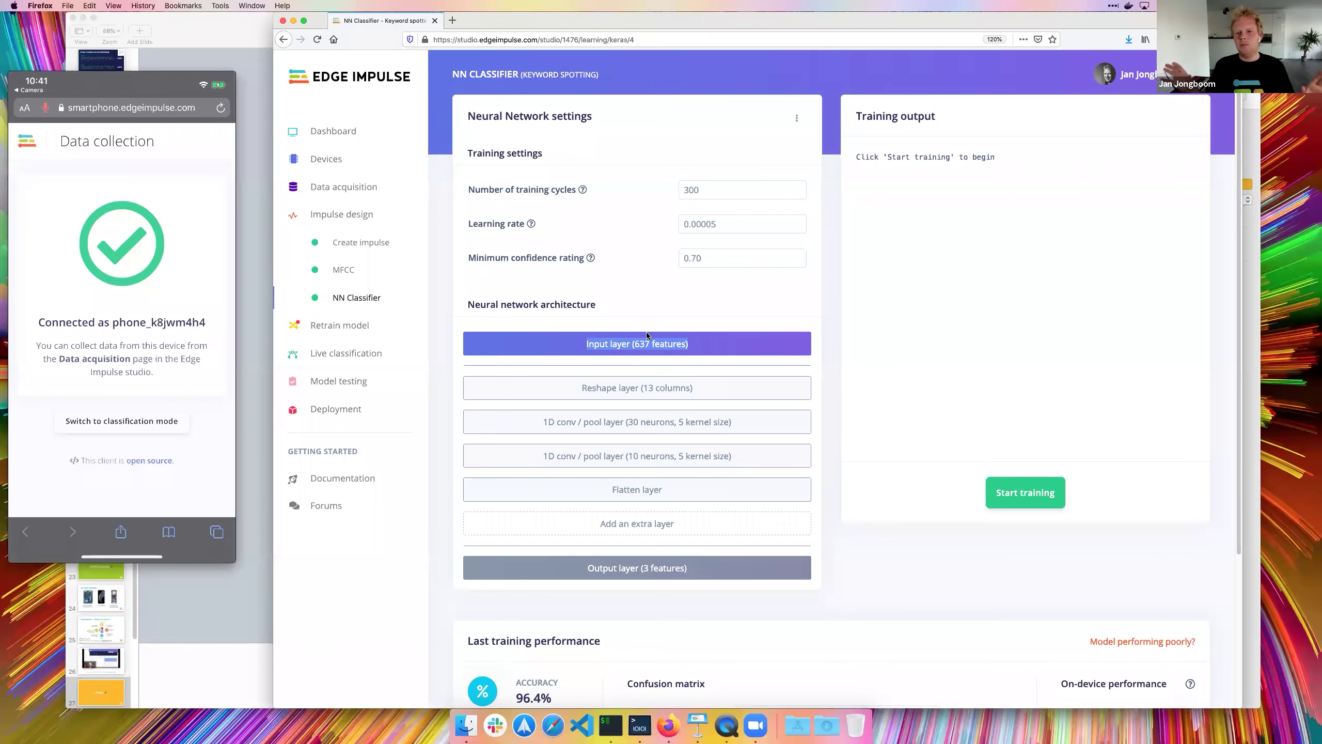
{"action": "scroll", "coordinate": [1073, 531], "scroll_direction": "down", "scroll_amount": 5}
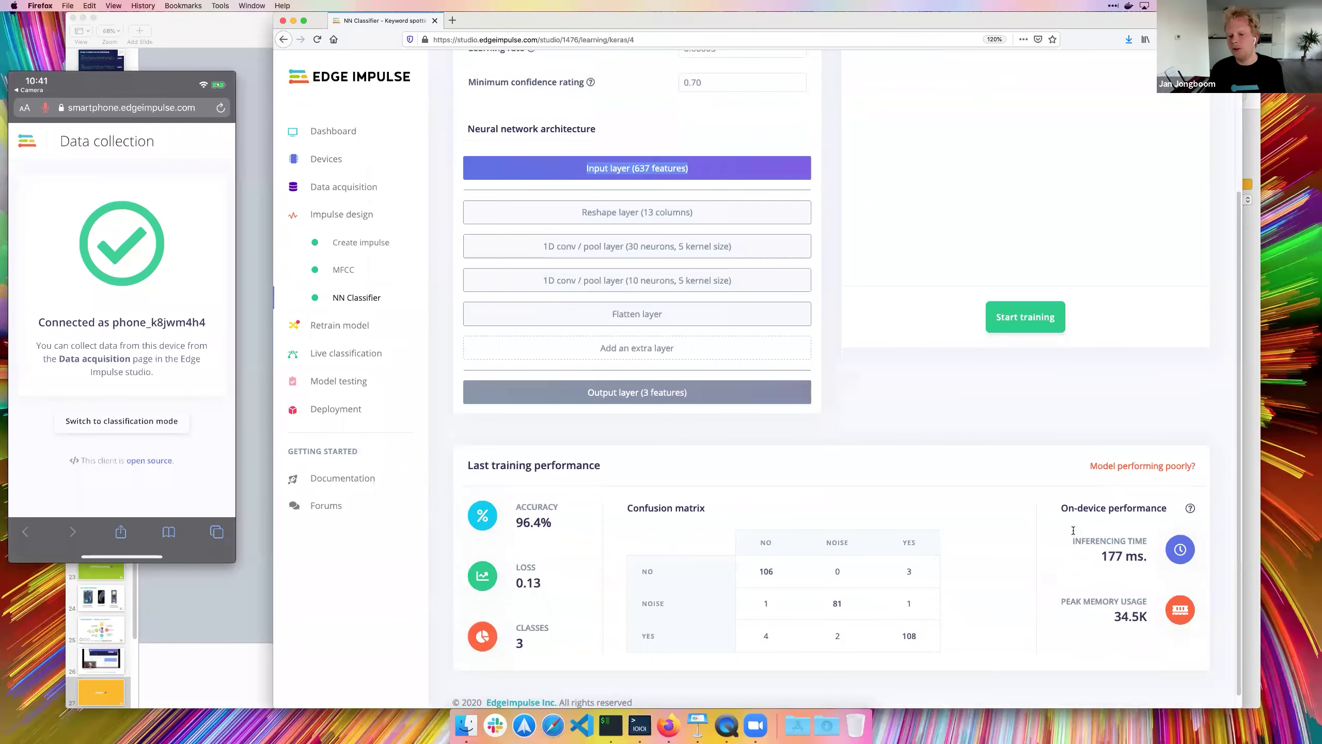
{"action": "triple_click", "coordinate": [1140, 562]}
{"action": "triple_click", "coordinate": [1134, 558]}
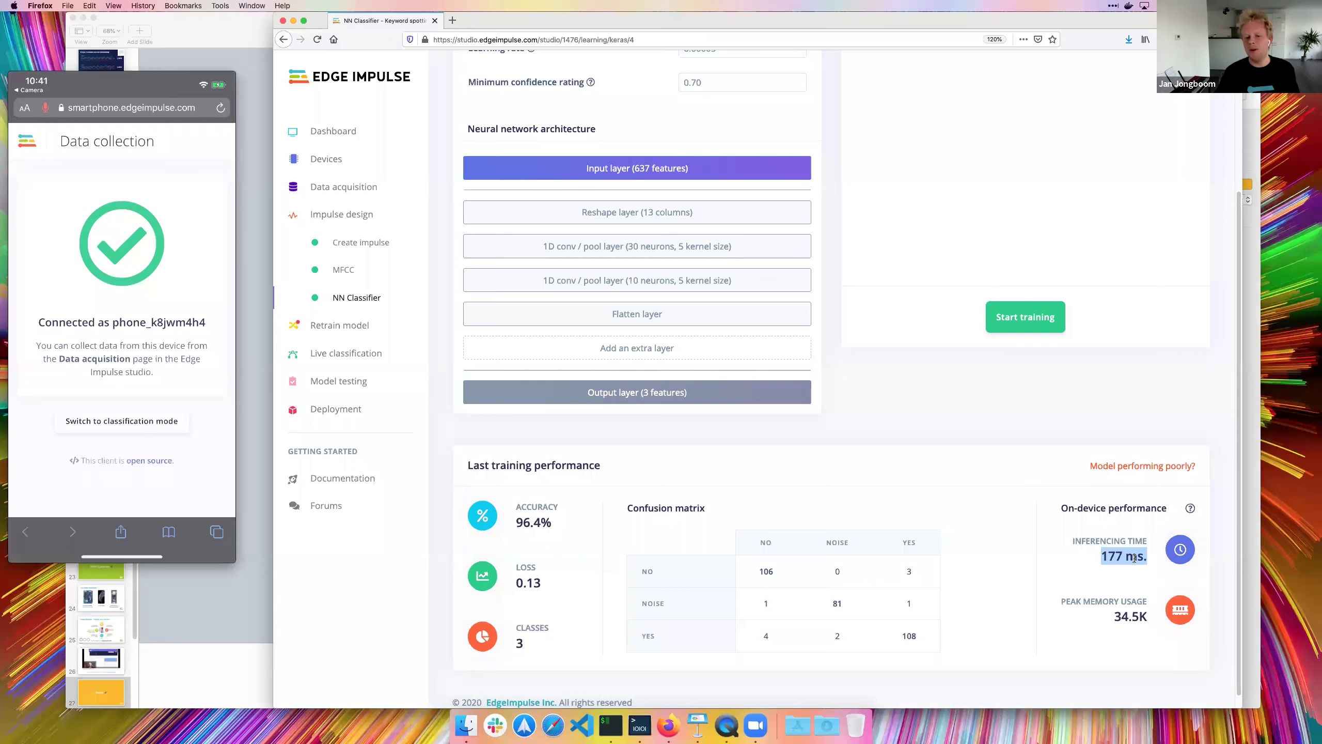
{"action": "left_click", "coordinate": [1147, 609]}
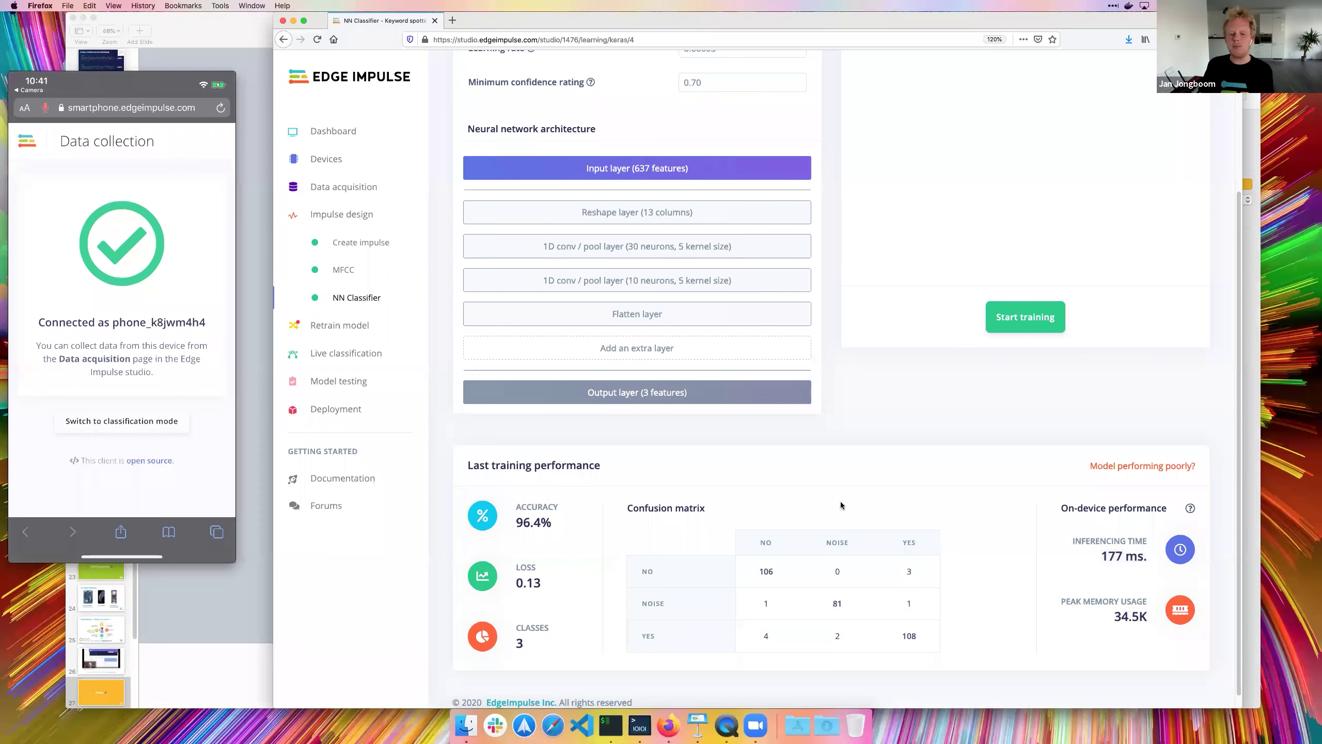
{"action": "scroll", "coordinate": [843, 485], "scroll_direction": "up", "scroll_amount": 5}
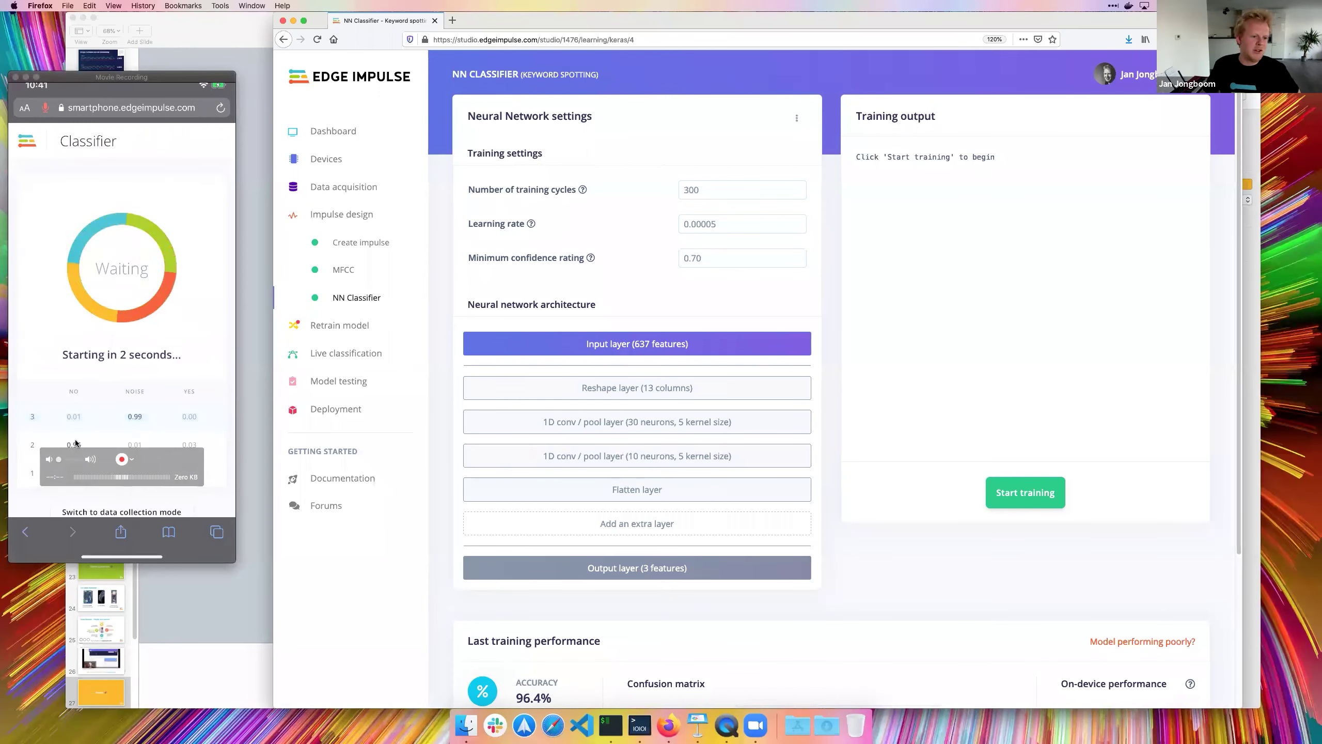
Close the QuickTime phone mirror, switch to Keynote and play the hackster webinar presentation from slide 28, "Get started yourself!"
{"action": "left_click", "coordinate": [15, 77]}
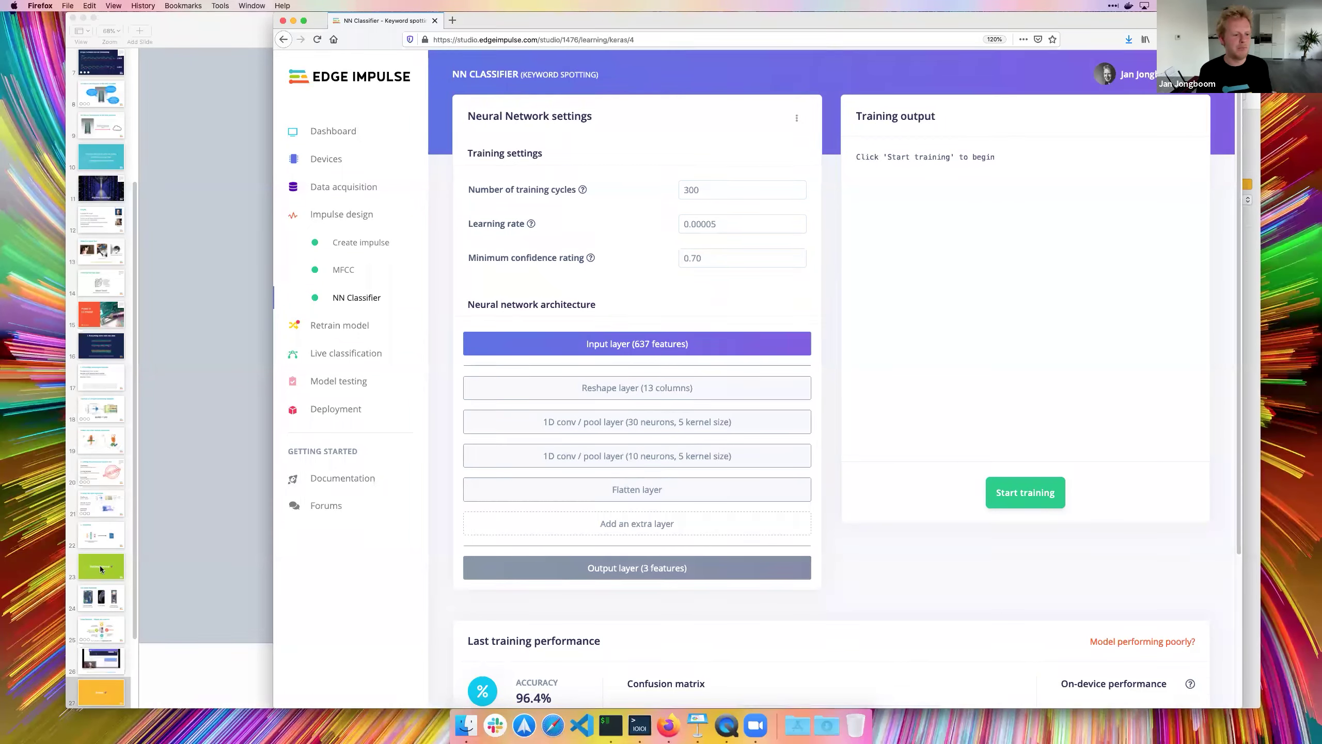
{"action": "left_click", "coordinate": [98, 608]}
{"action": "key", "text": "Down"}
{"action": "key", "text": "Down"}
{"action": "key", "text": "Down"}
{"action": "key", "text": "Down"}
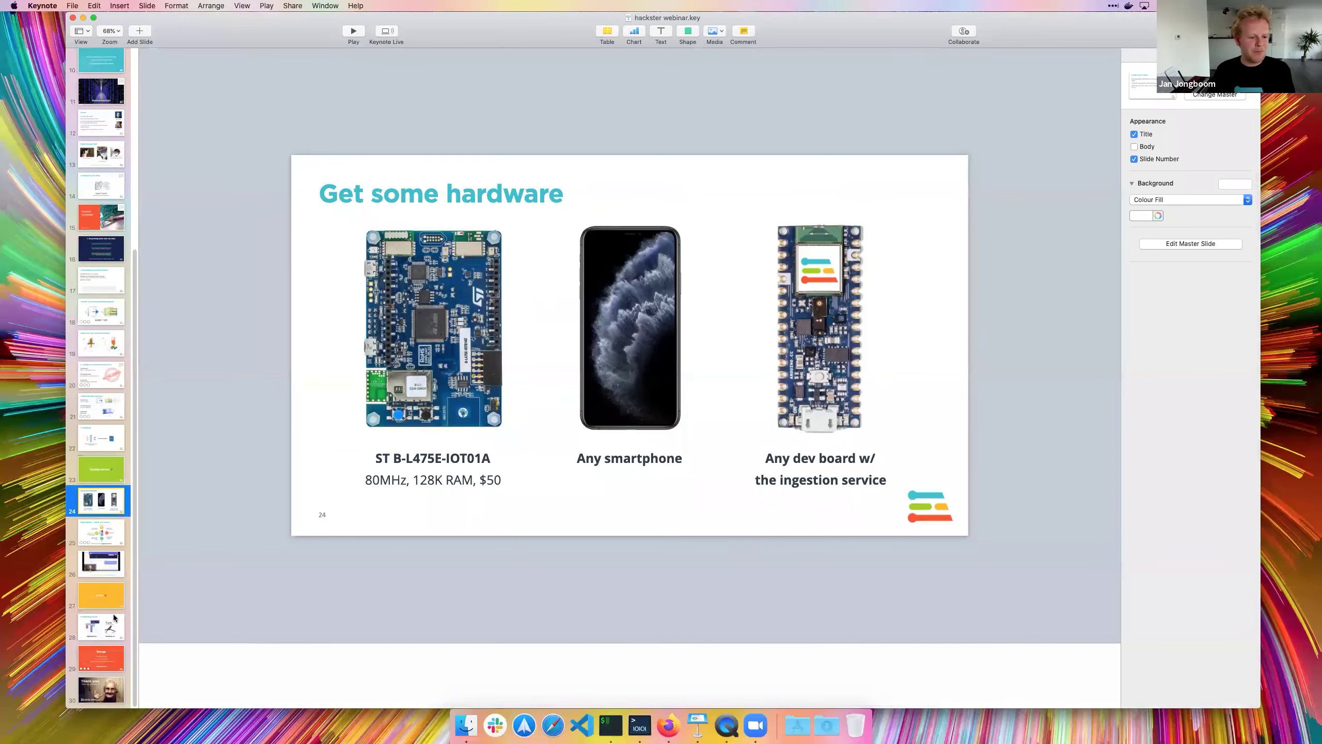
{"action": "left_click", "coordinate": [354, 32]}
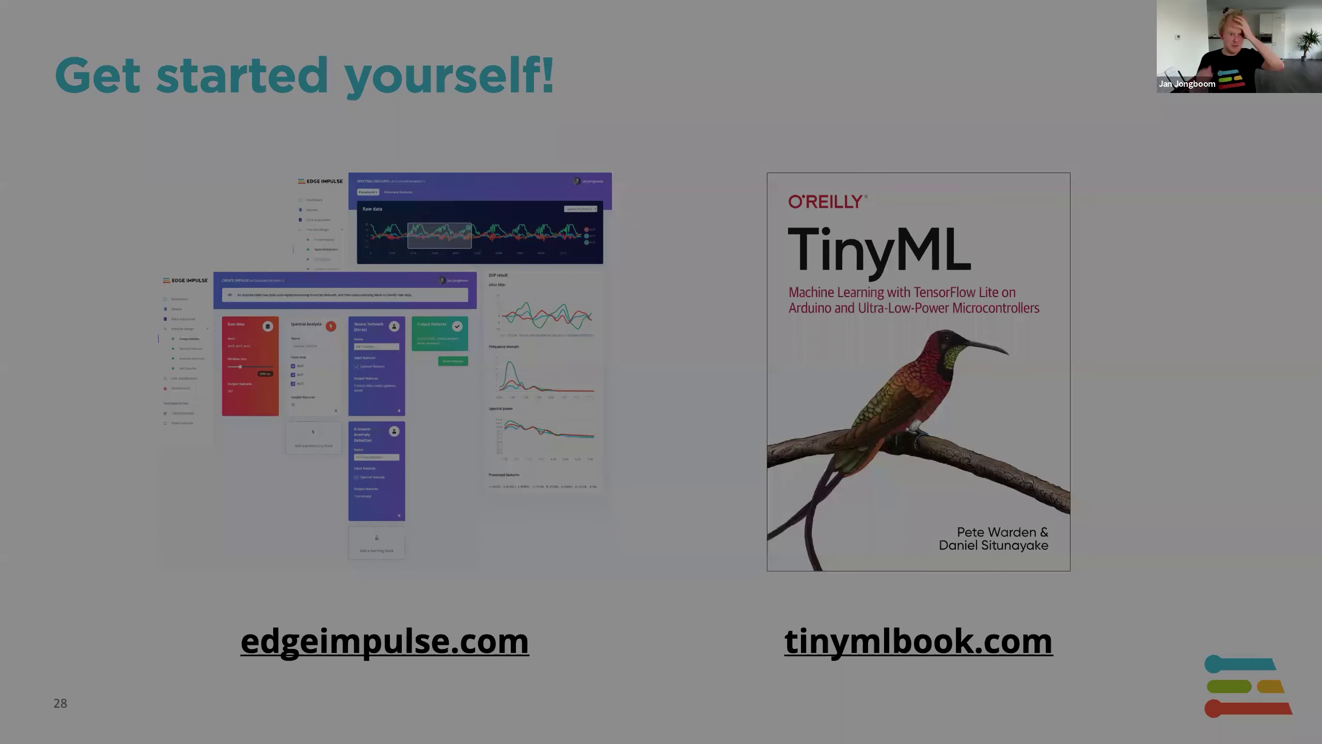